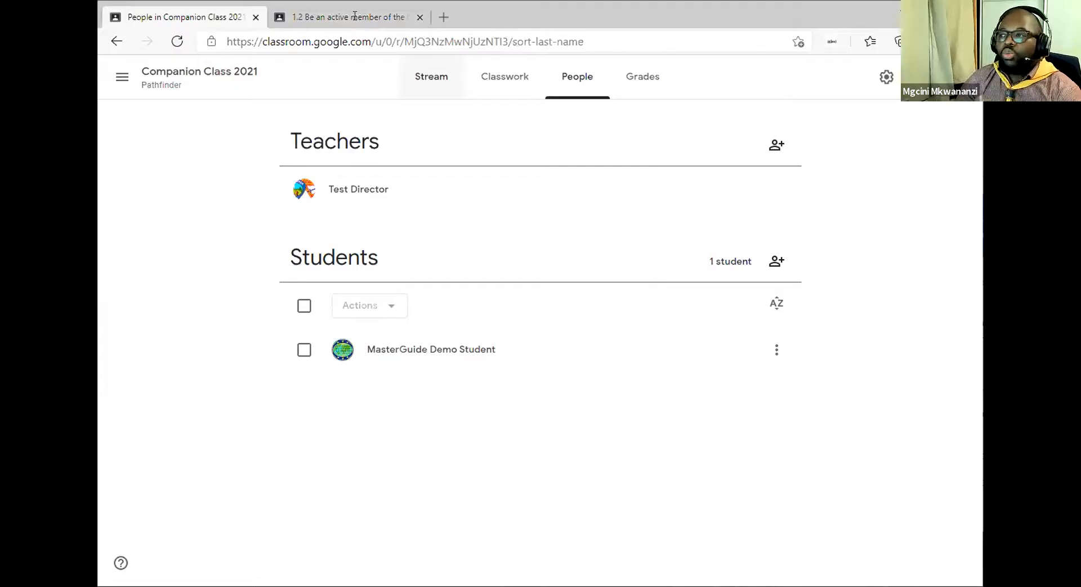
Switch to the student's tab showing assignment 1.2 marked Handed in with one private comment.
key("ctrl+Tab")
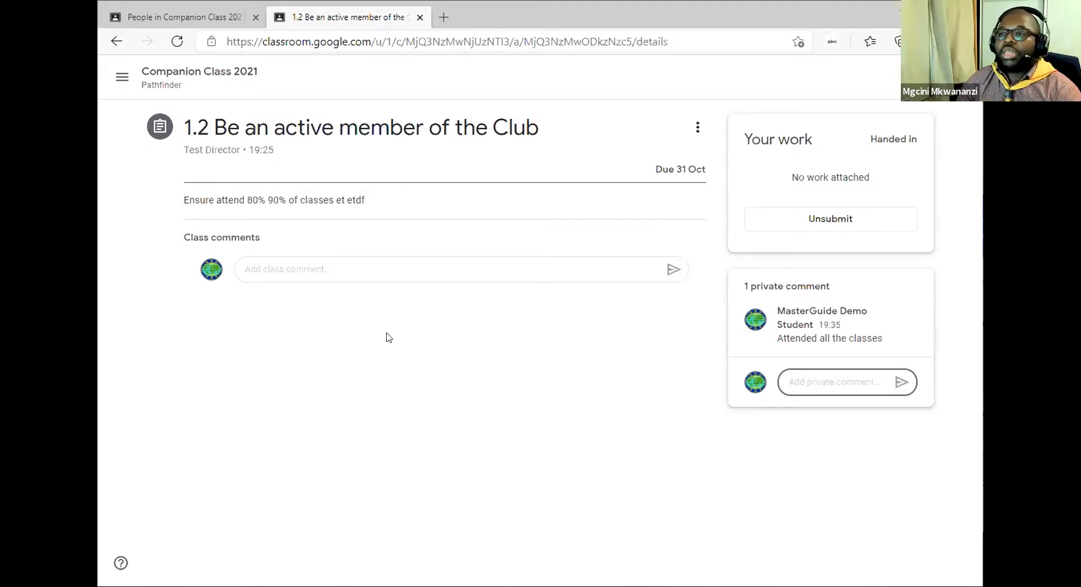
Post the class comment 'I'm confused by Section 2' on assignment 1.2.
left_click(290, 239)
left_click(290, 268)
type("I'm confused by Section 2")
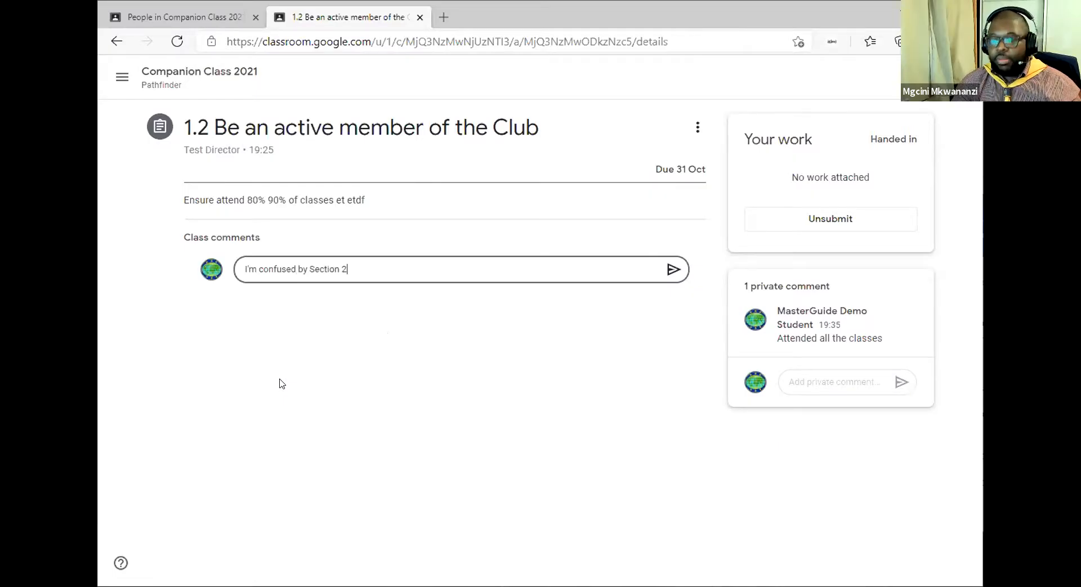
key("Return")
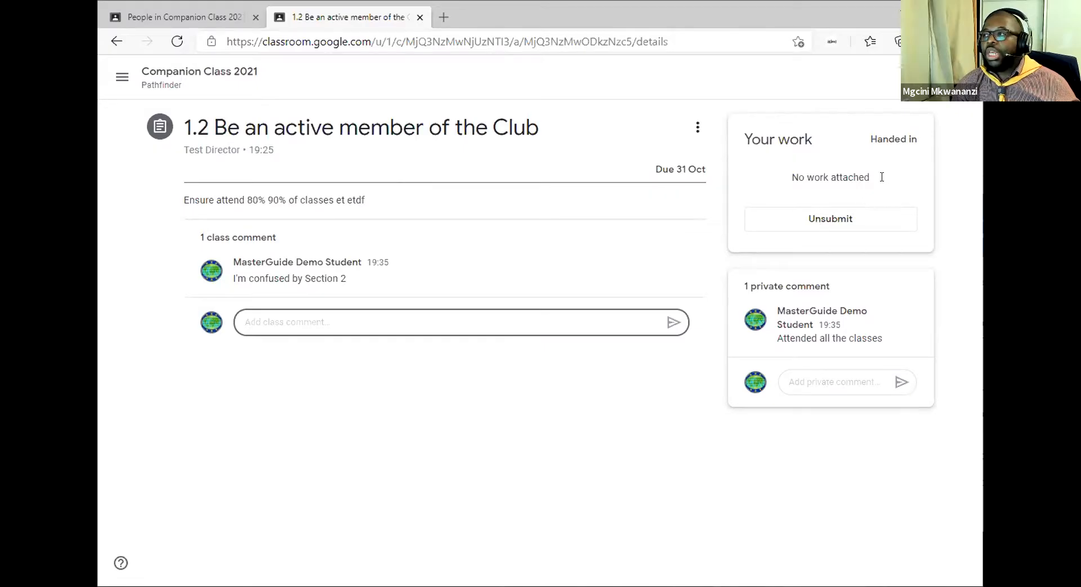
Point out the assignment's handed-in status, then return to the teacher's class People page.
left_click_drag(919, 139, 851, 149)
left_click(851, 149)
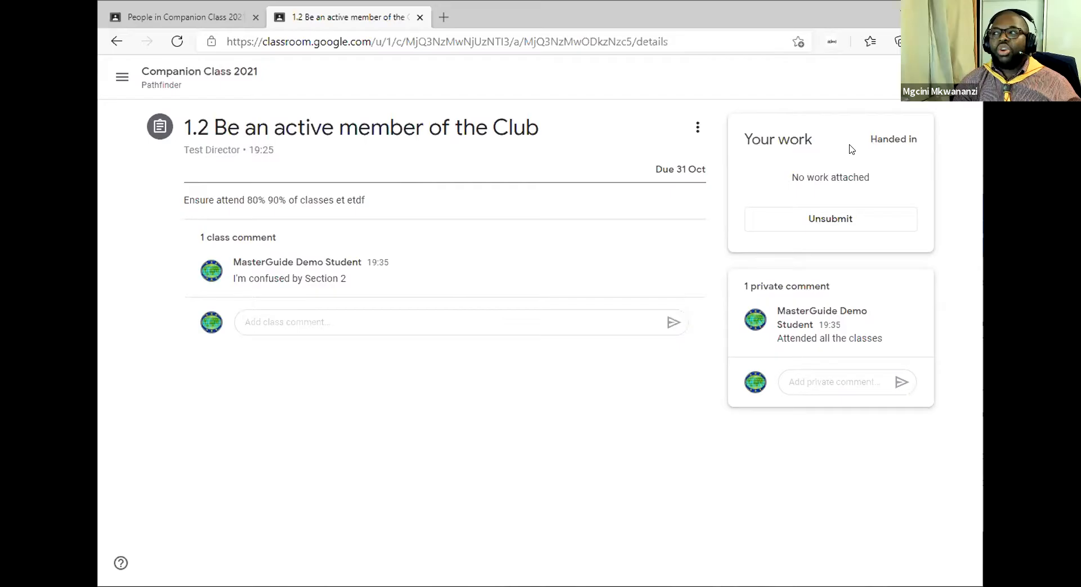
left_click(837, 226)
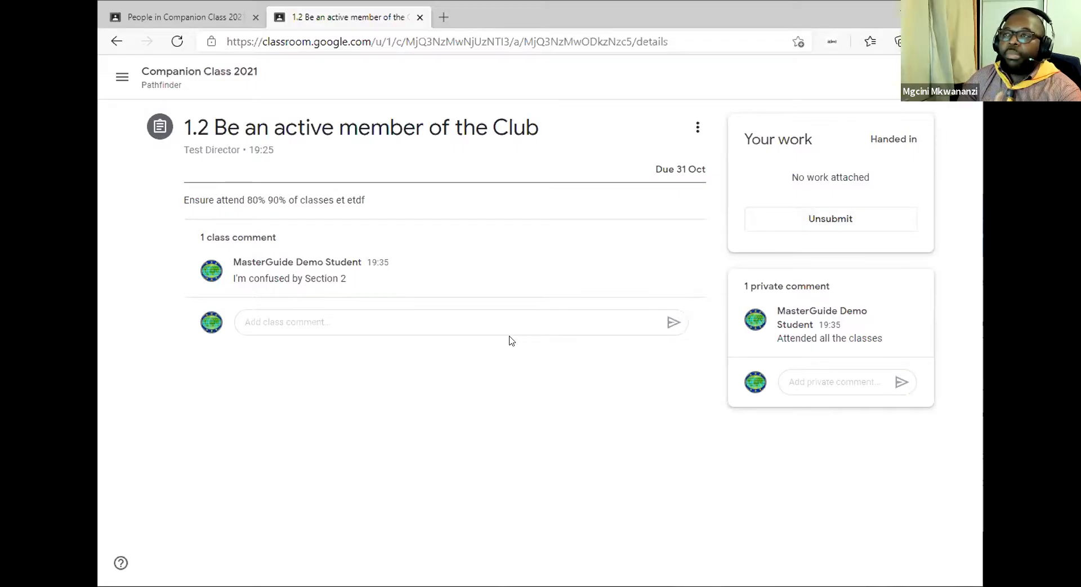
left_click(178, 16)
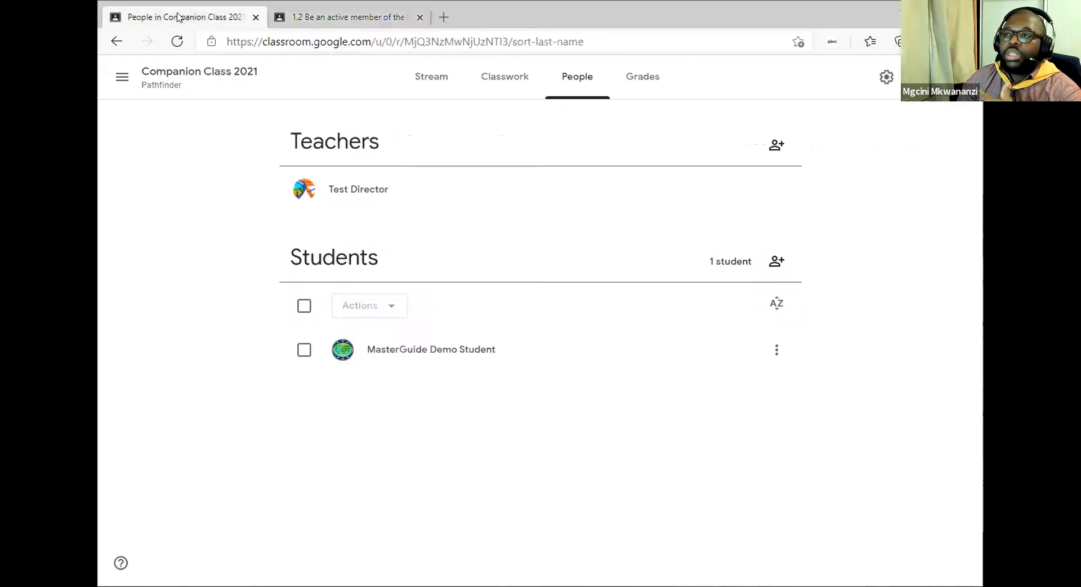
left_click(502, 74)
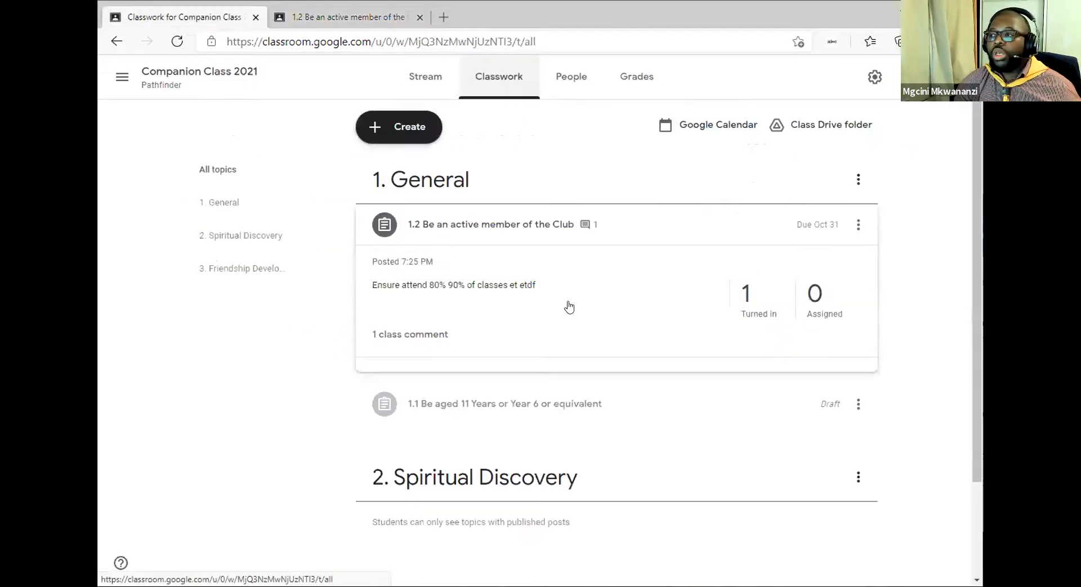
Open assignment 1.2's turned-in list and view the demo student's submission details.
left_click(744, 315)
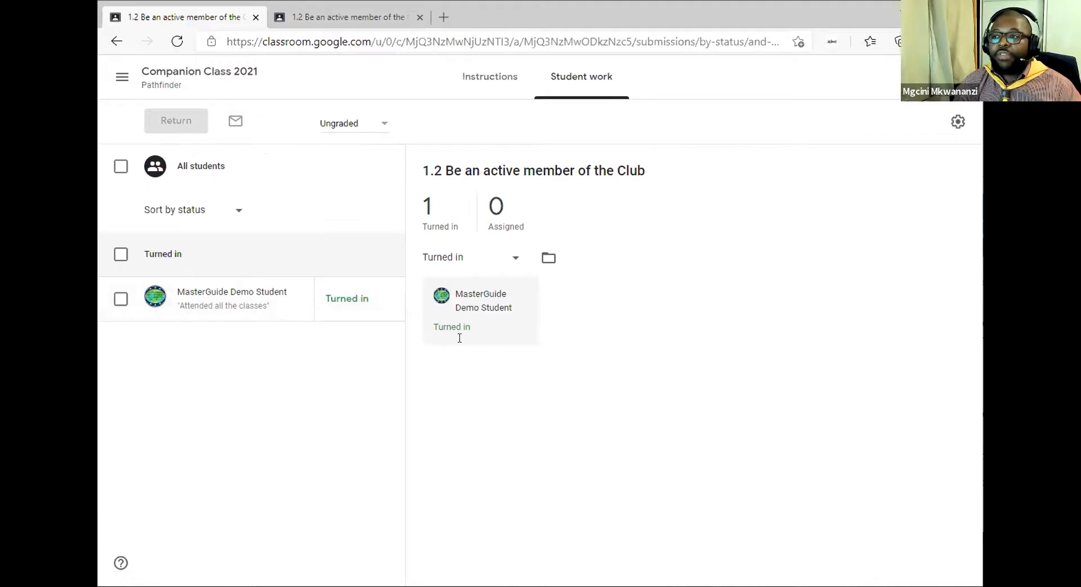
left_click(347, 305)
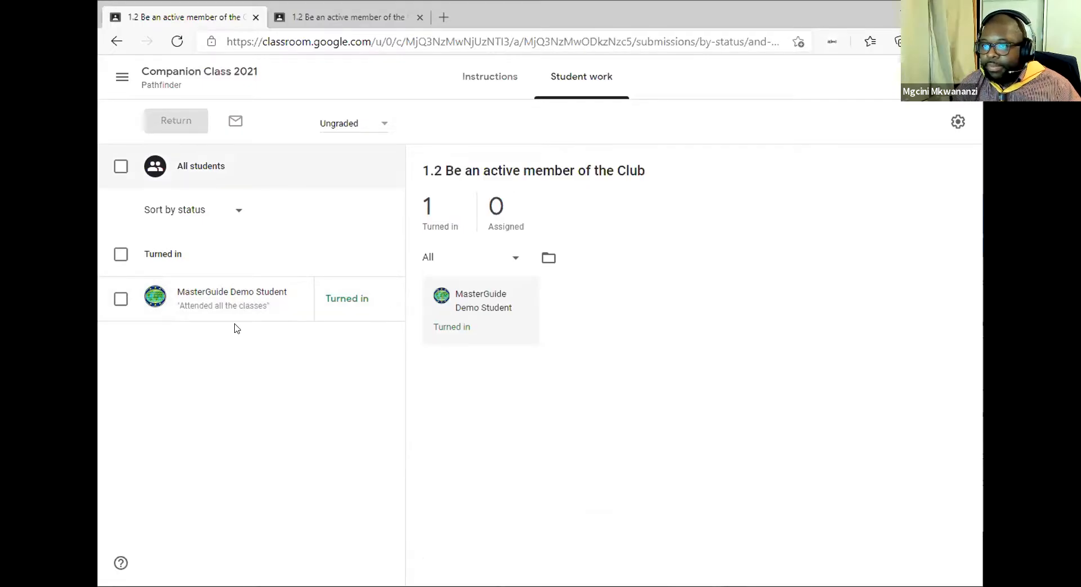
left_click(259, 305)
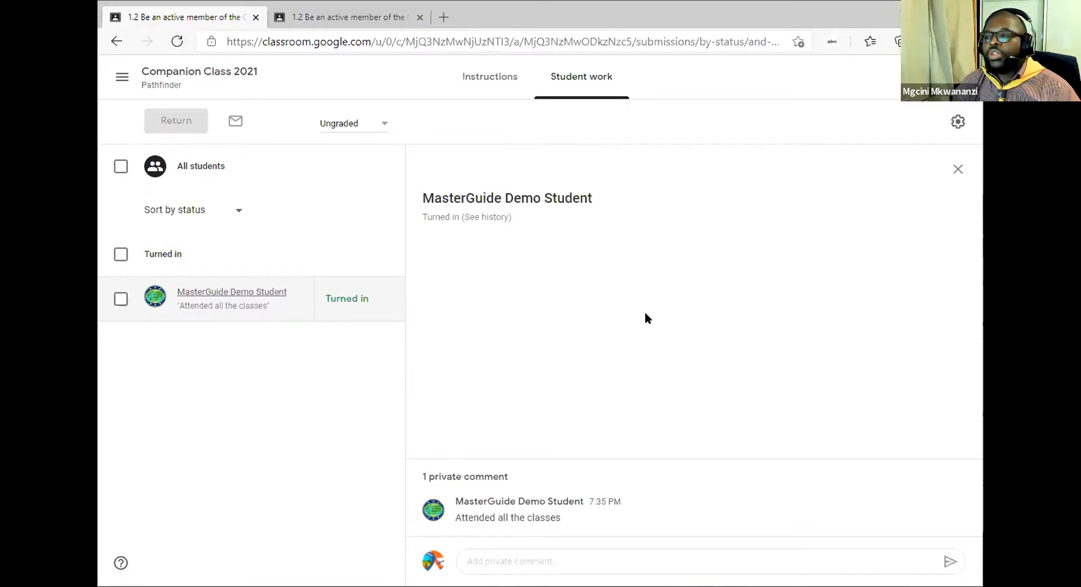
Send the private comment 'sfgasdgfdgsfdg' on the demo student's submission.
left_click(526, 558)
type("sfgasdgfdgsfdg")
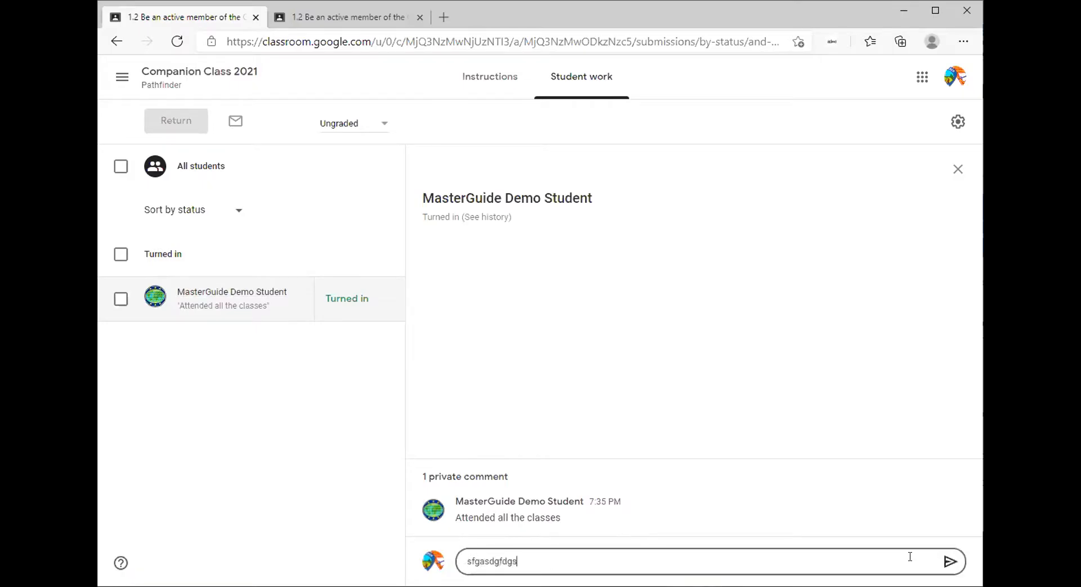
left_click(949, 561)
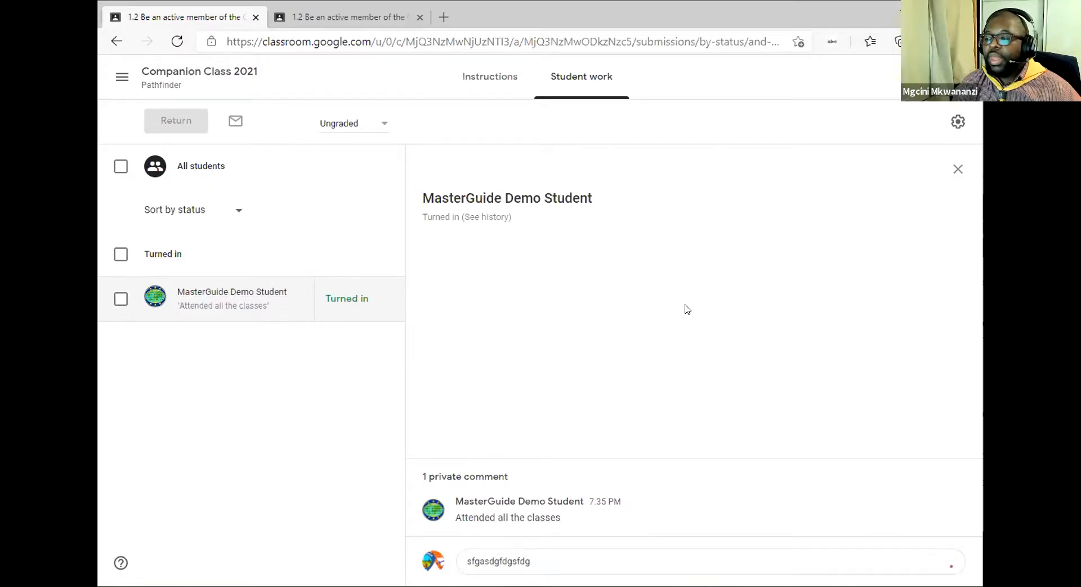
Return the demo student's selected work and reload the student's view to show it Returned.
left_click(119, 299)
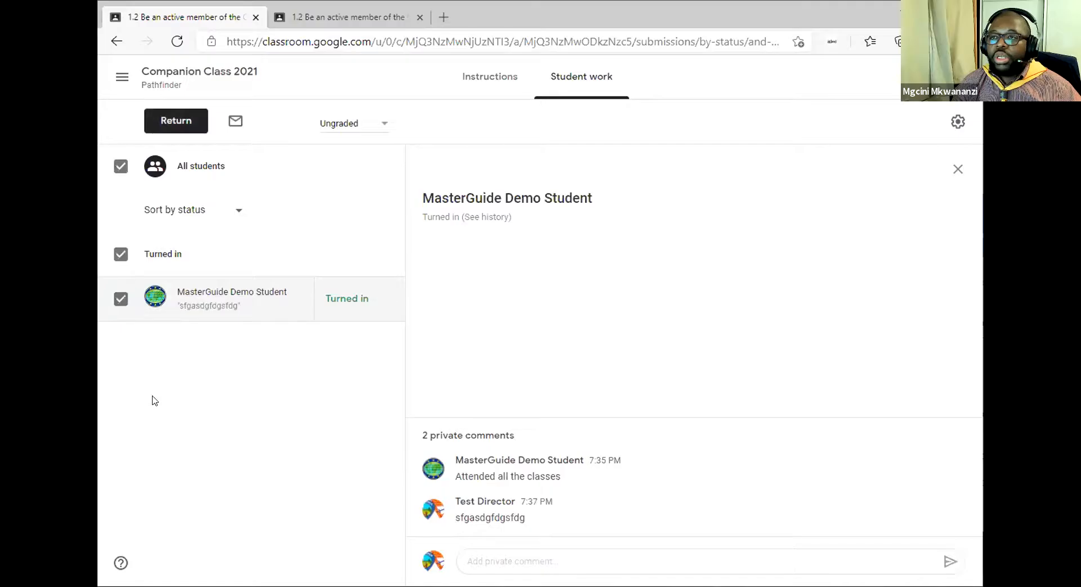
left_click(167, 127)
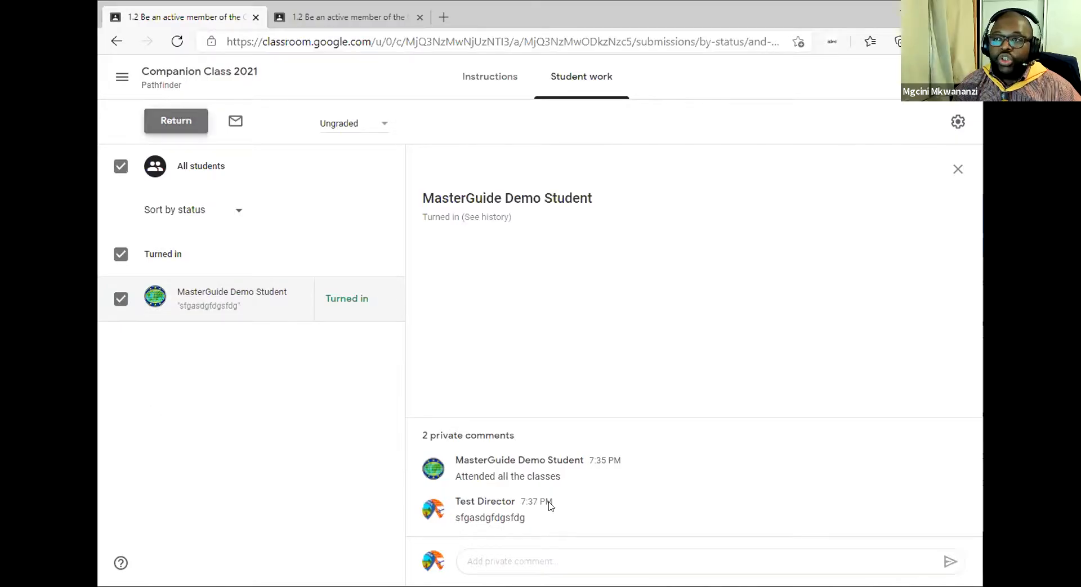
left_click(661, 388)
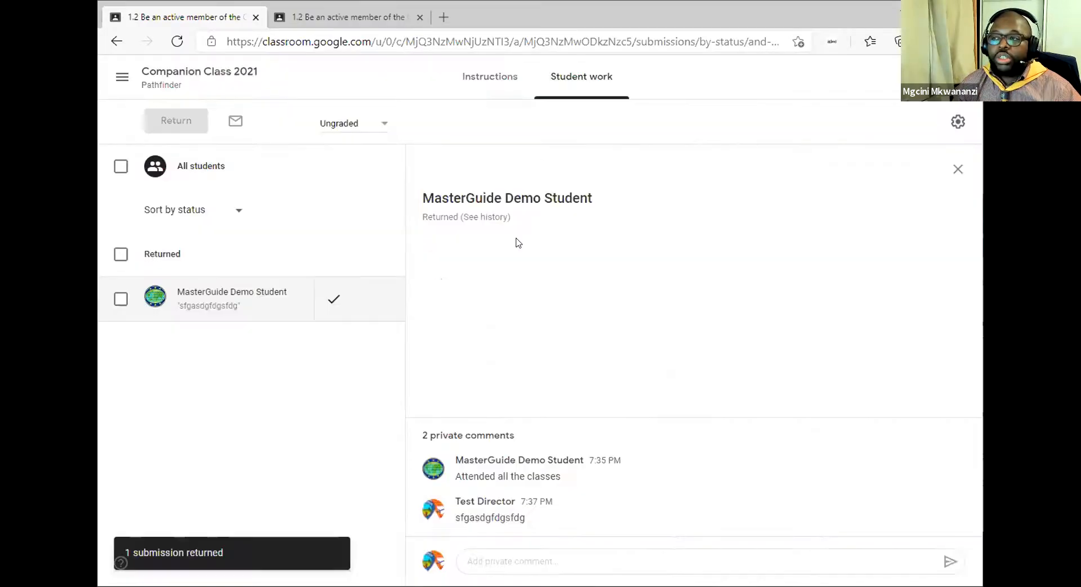
left_click(331, 17)
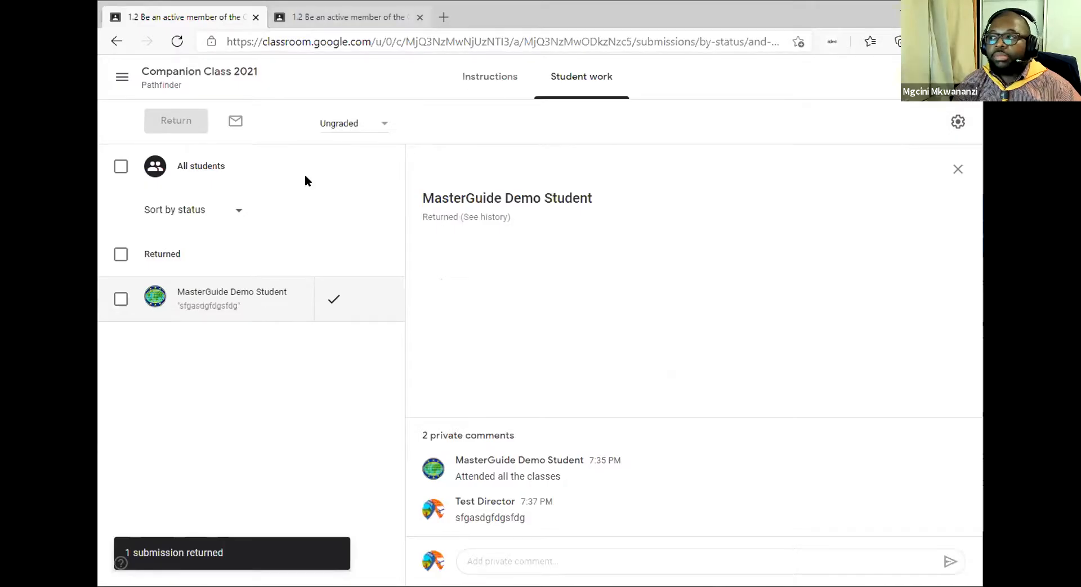
left_click(174, 41)
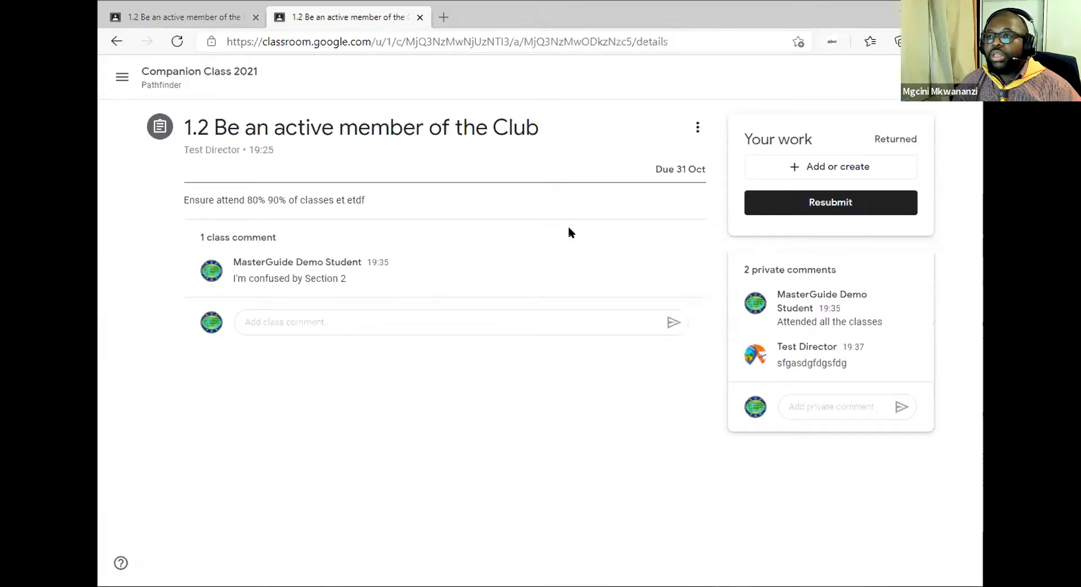
Highlight the teacher's private comment in the student view, then go back to the Student work page.
double_click(834, 362)
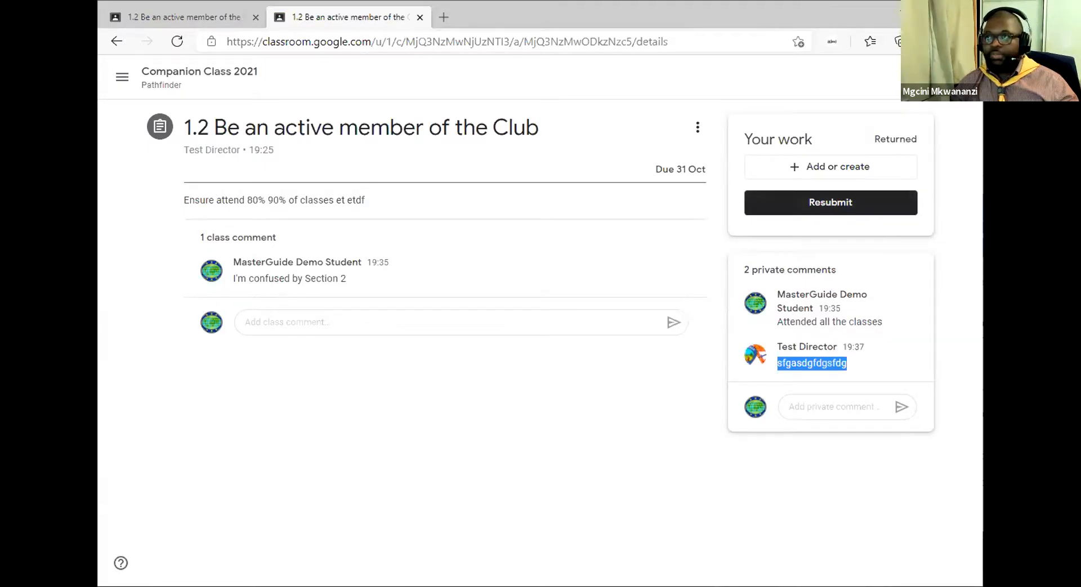
key("alt+Tab")
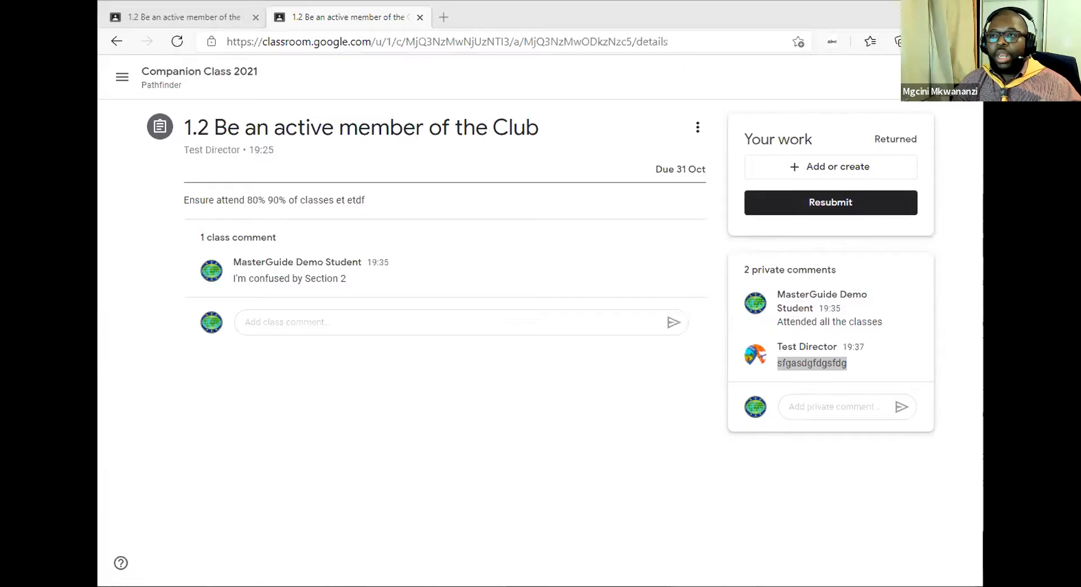
left_click(397, 290)
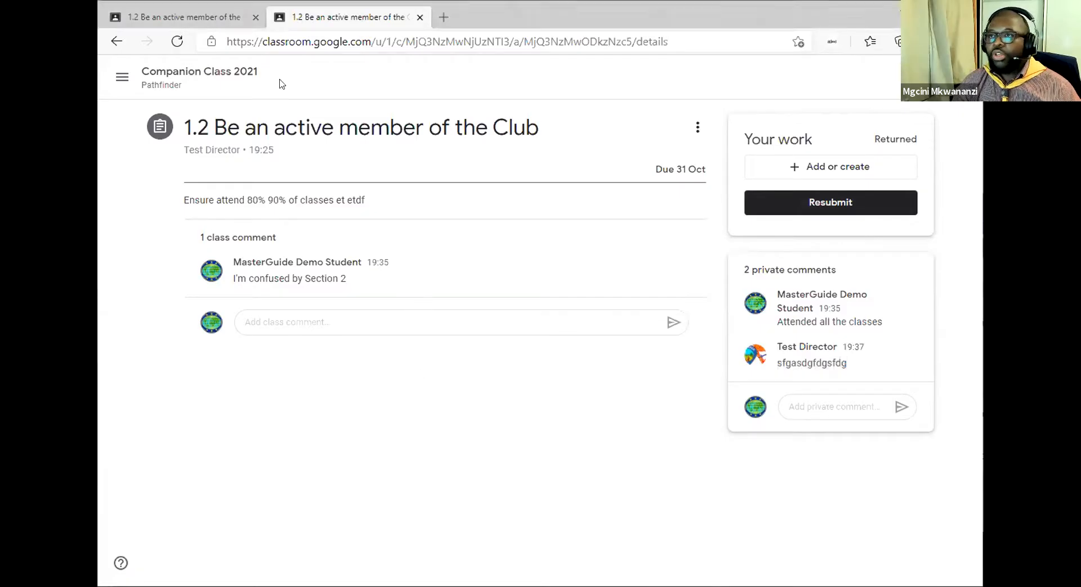
left_click(192, 21)
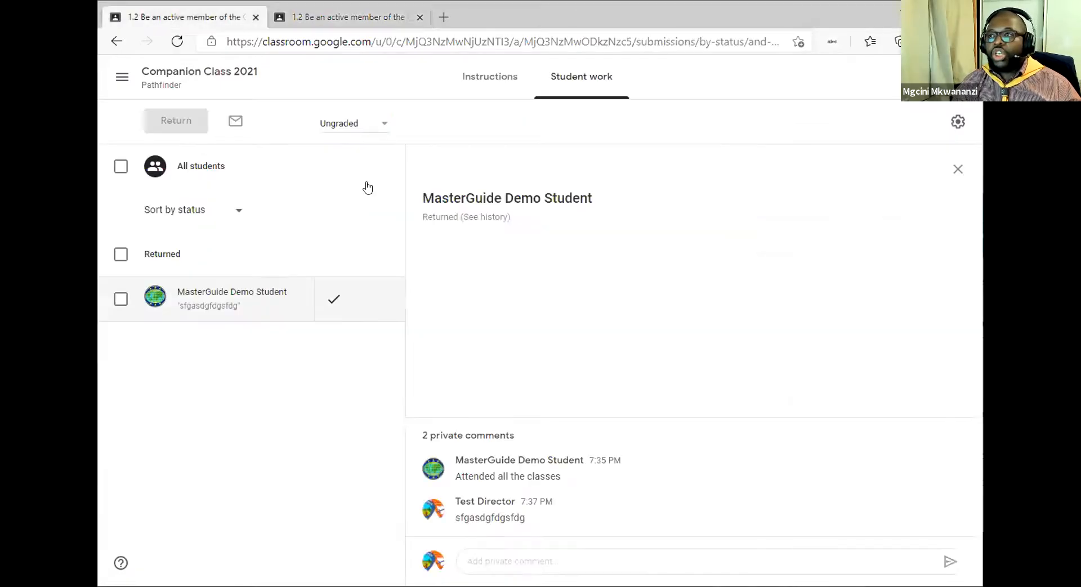
Go back to Companion Class 2021, open Grades, and dismiss both grading tour tips.
left_click(125, 77)
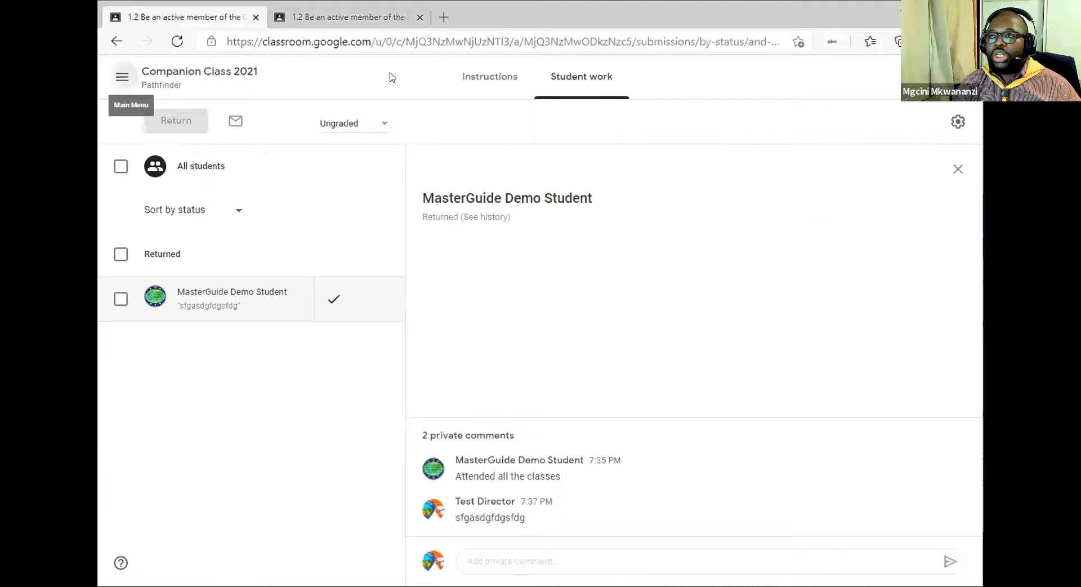
left_click(166, 84)
left_click(644, 78)
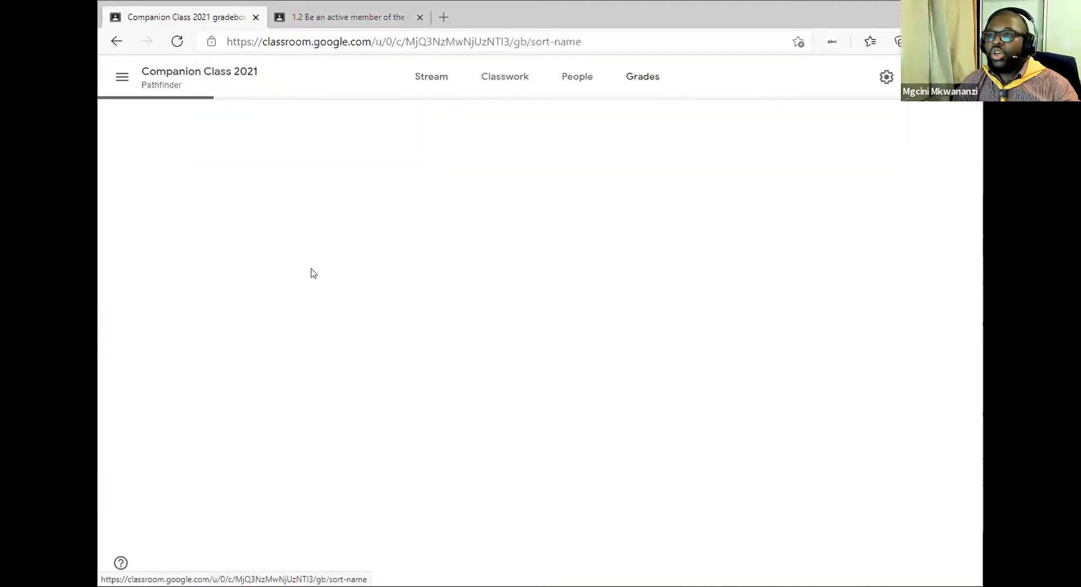
left_click(828, 246)
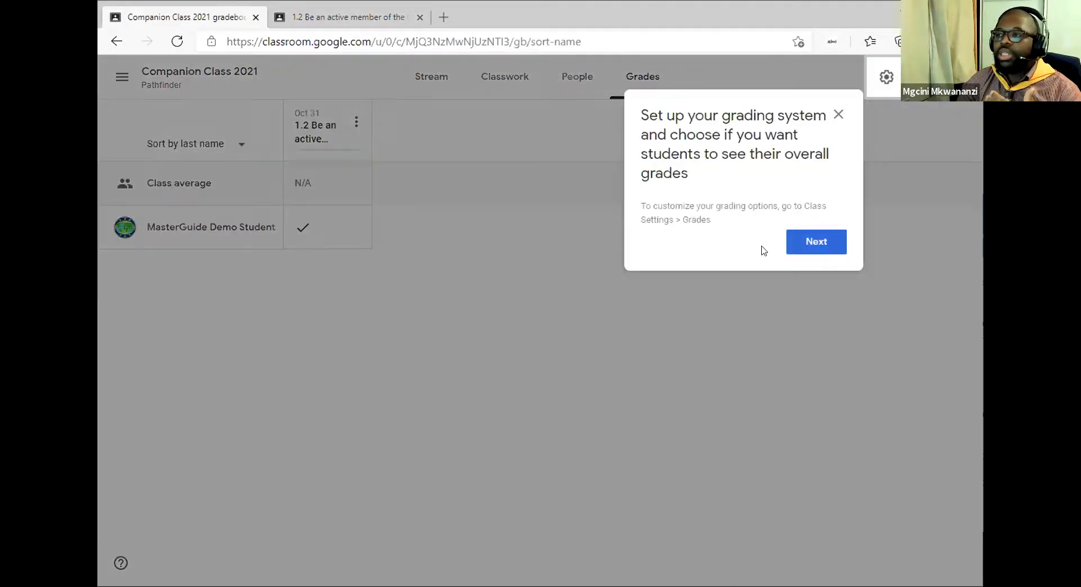
left_click(571, 193)
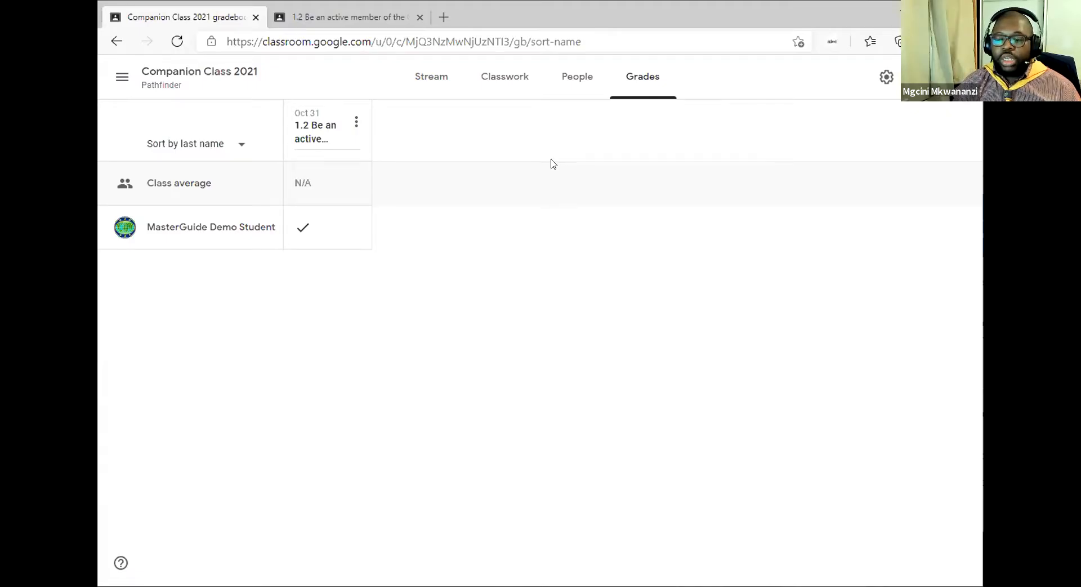
Open People, dismiss the student-progress tip, and start then cancel a co-teacher invitation.
left_click(577, 91)
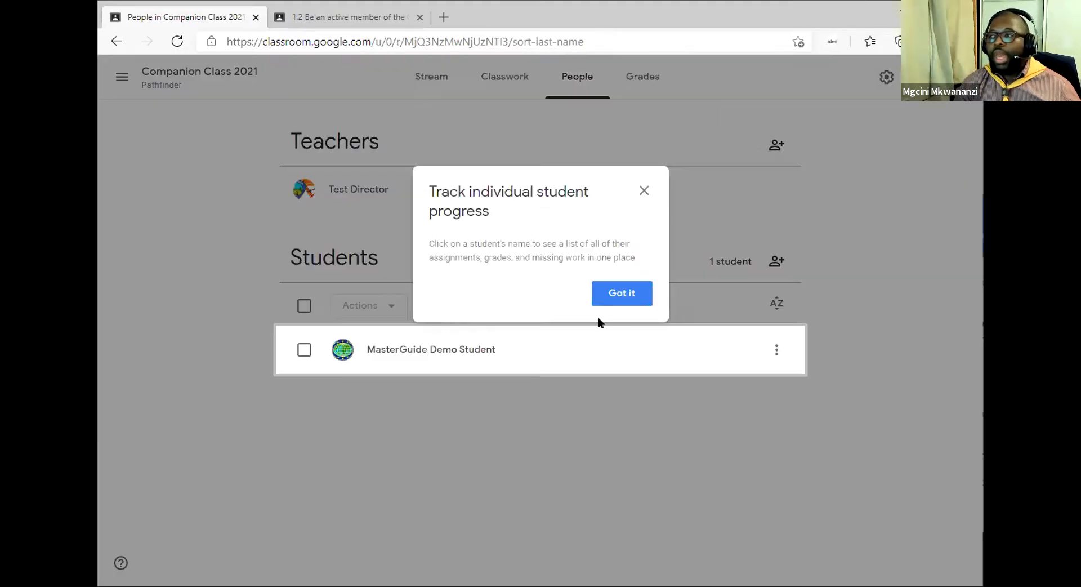
left_click(638, 292)
left_click(776, 144)
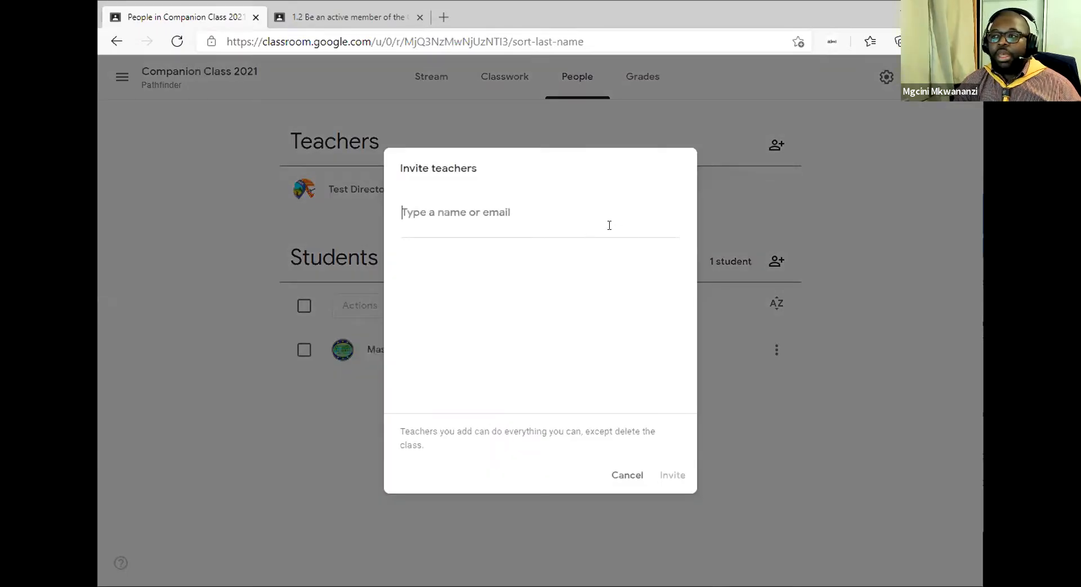
left_click(433, 218)
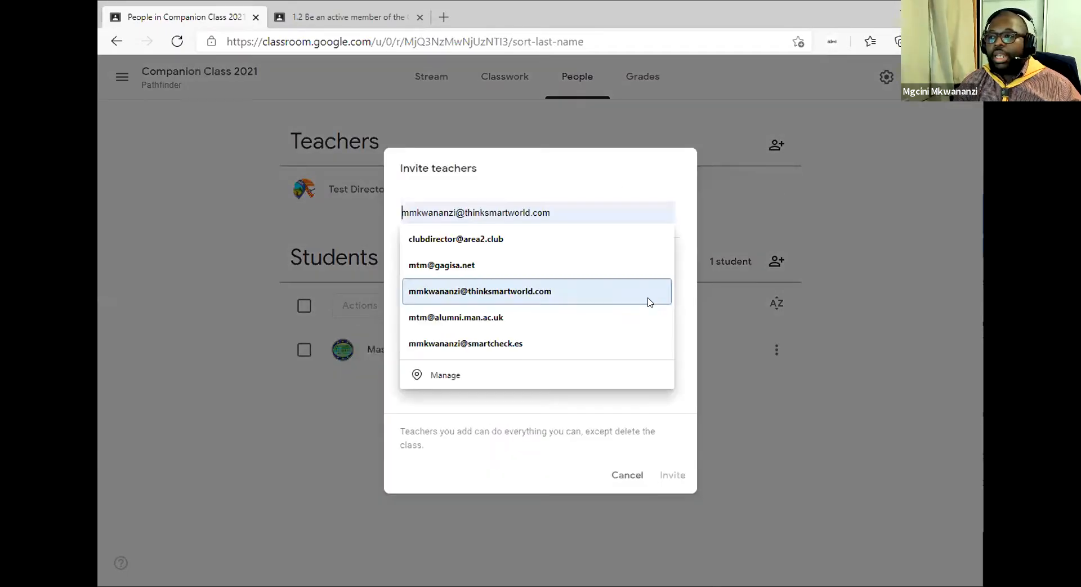
left_click(642, 399)
left_click(612, 476)
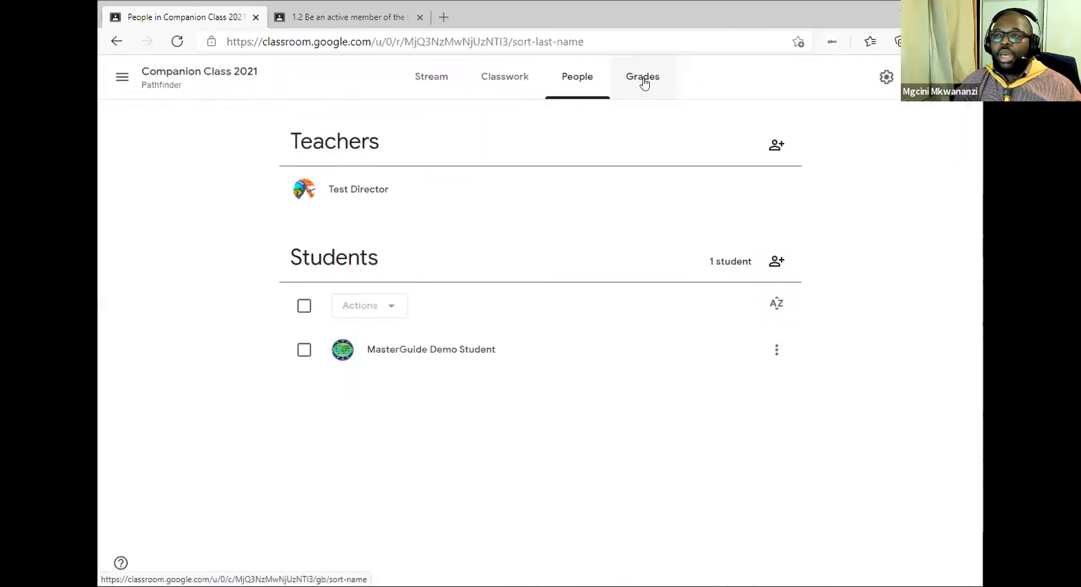
Review the Grades page, then go back to the Companion Class 2021 Stream.
left_click(645, 83)
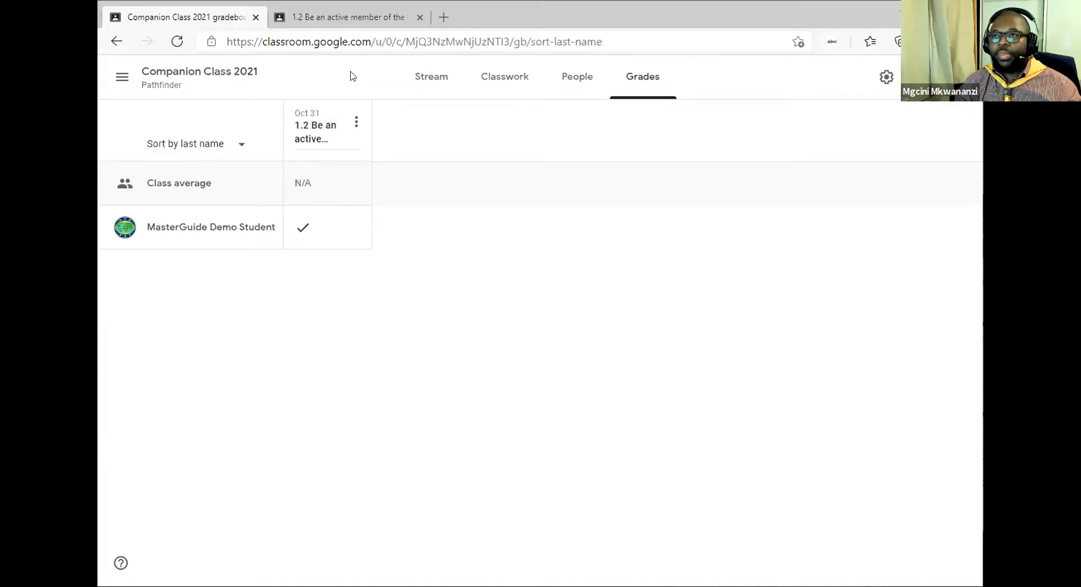
left_click(191, 76)
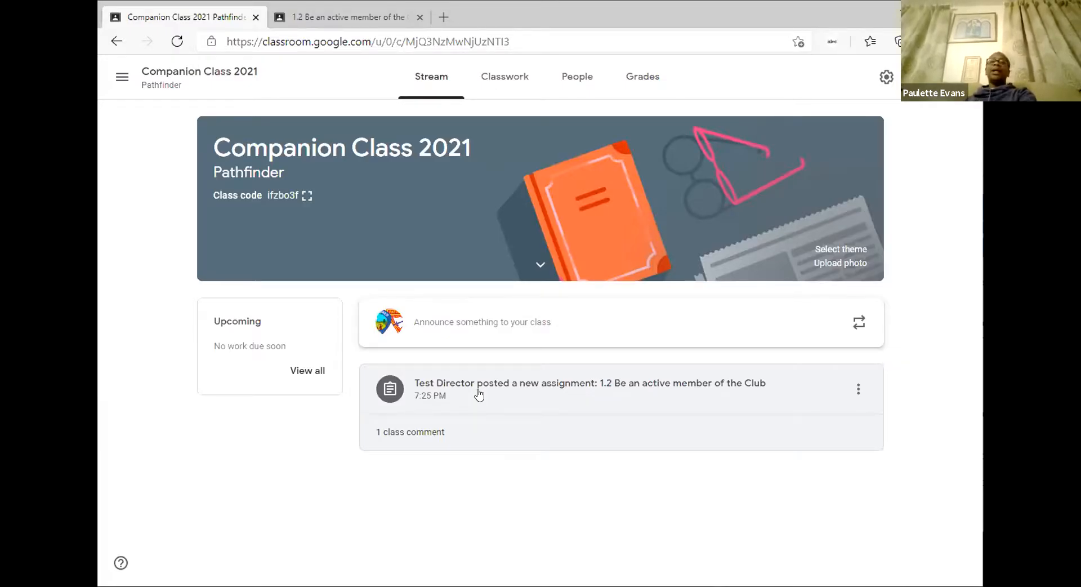
Open the People tab listing the class teacher and its one demo student.
left_click(574, 90)
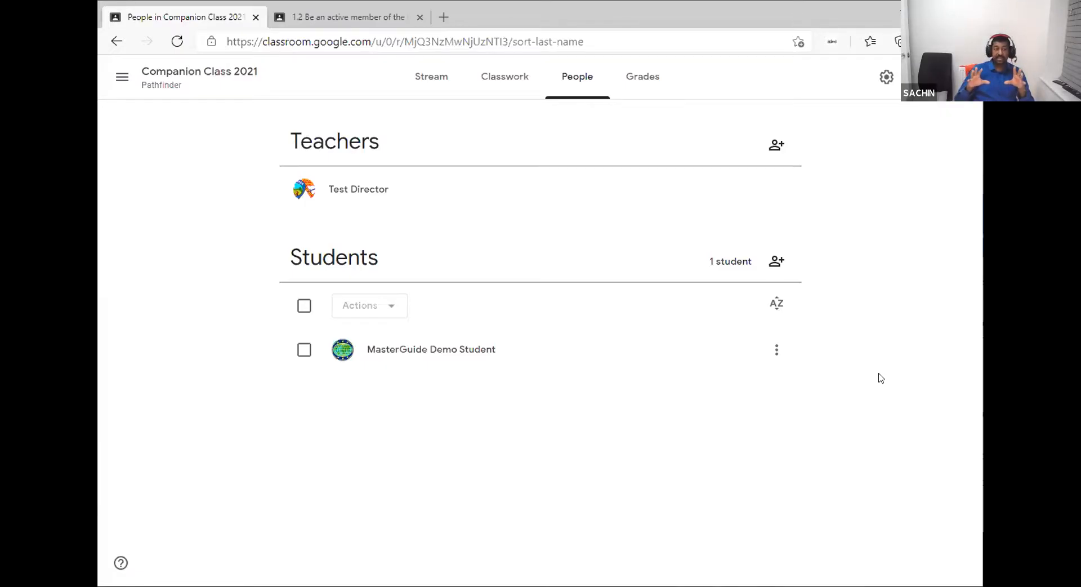
left_click(483, 92)
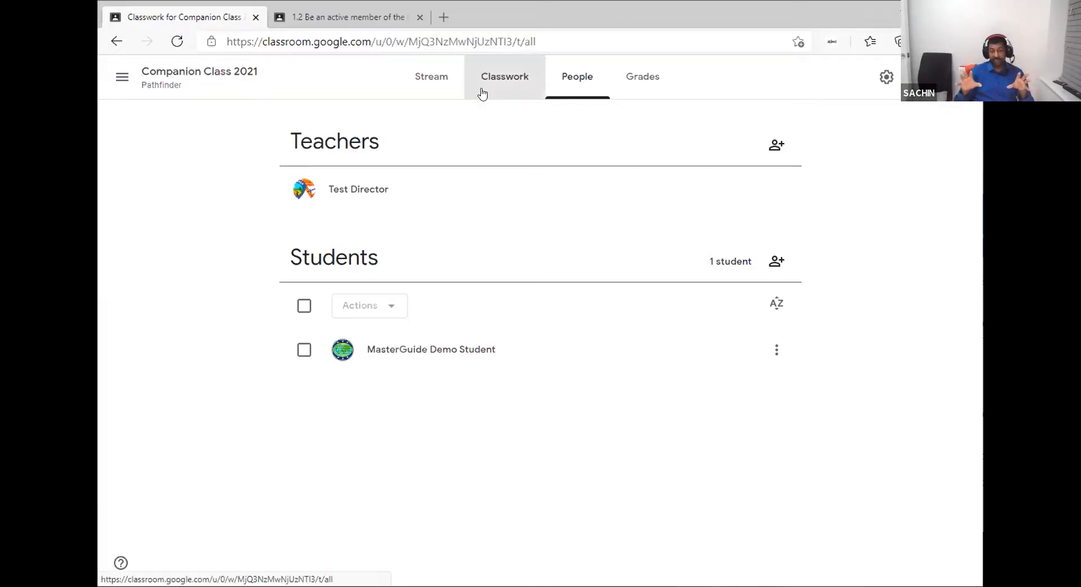
left_click(124, 79)
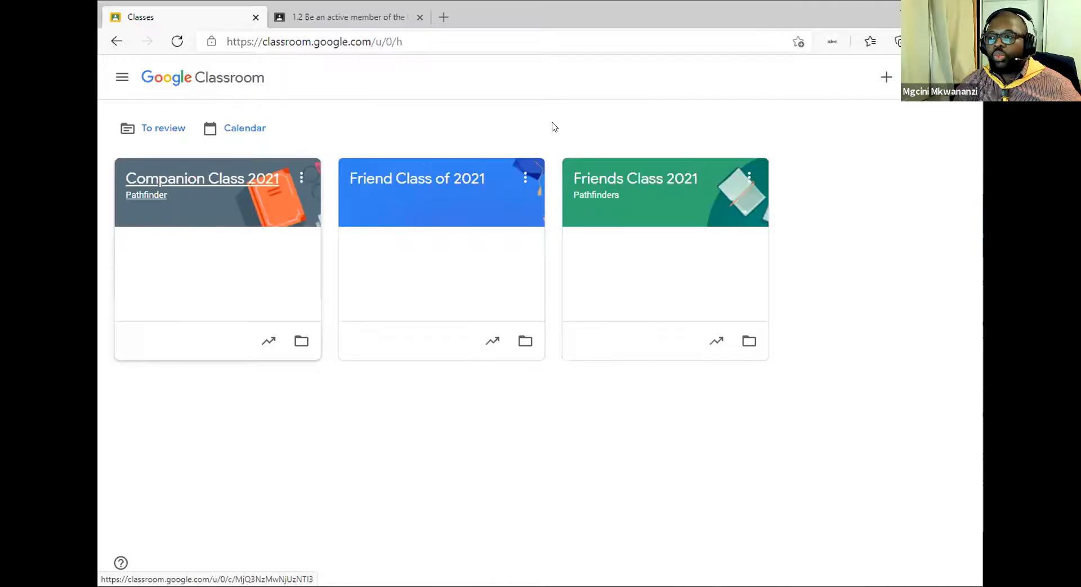
left_click(578, 79)
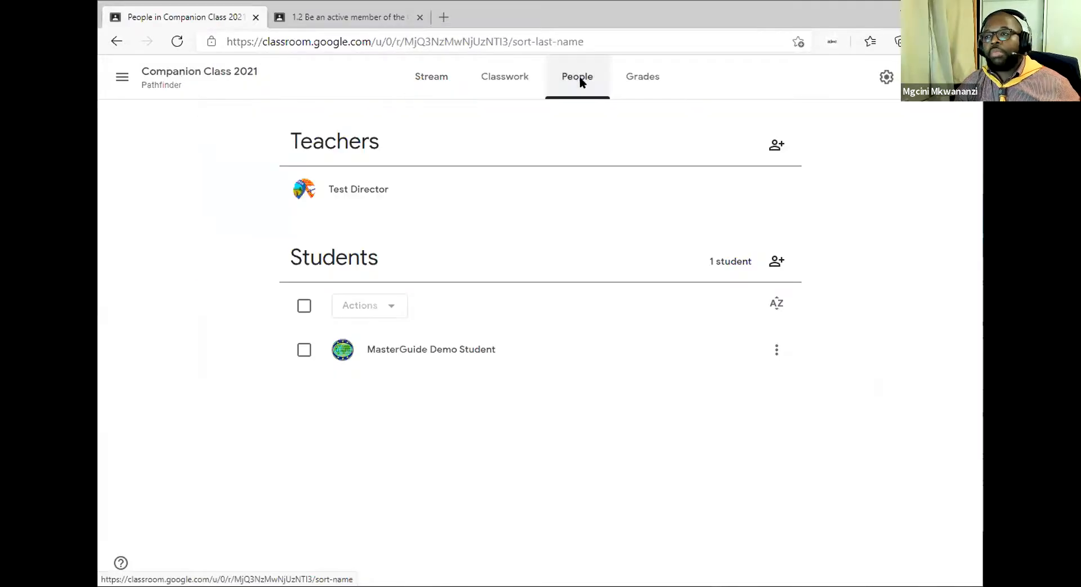
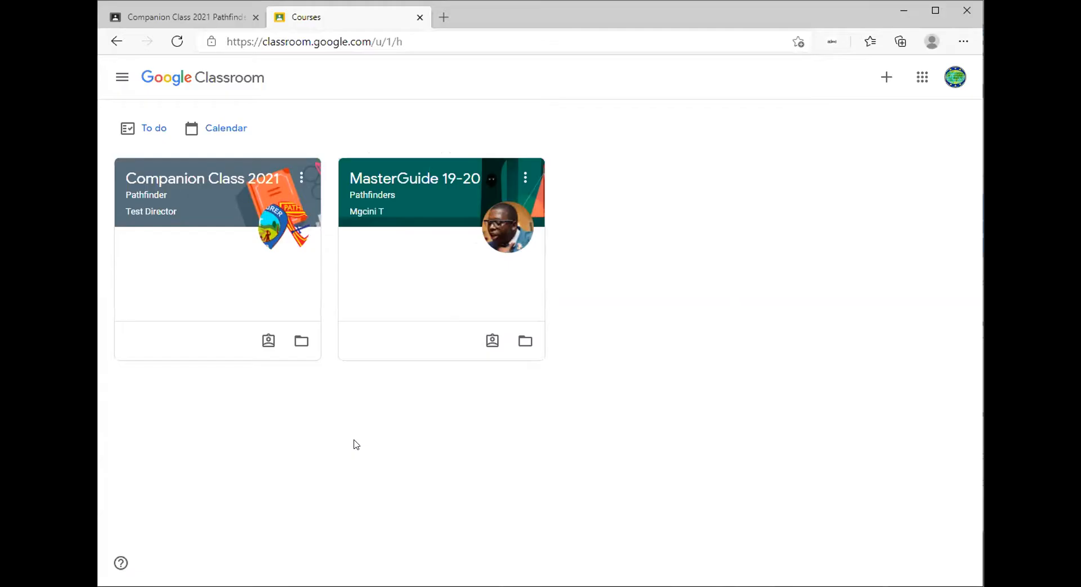
Switch to the Courses tab listing Companion Class 2021 and MasterGuide 19-20.
left_click(164, 19)
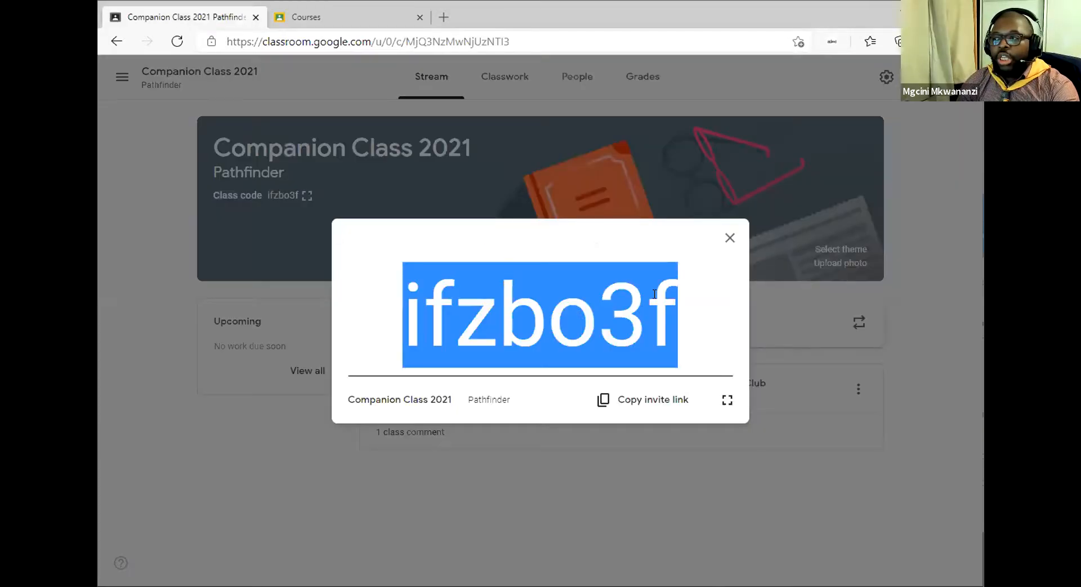
Clear the selection and close the enlarged class code to reveal the Companion Class 2021 Stream.
left_click(589, 302)
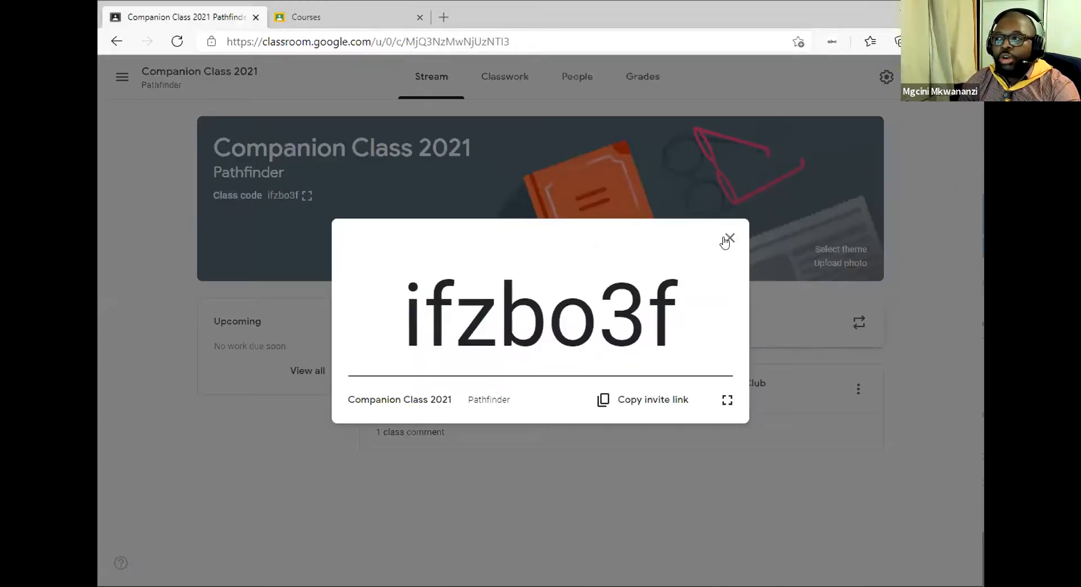
left_click(295, 219)
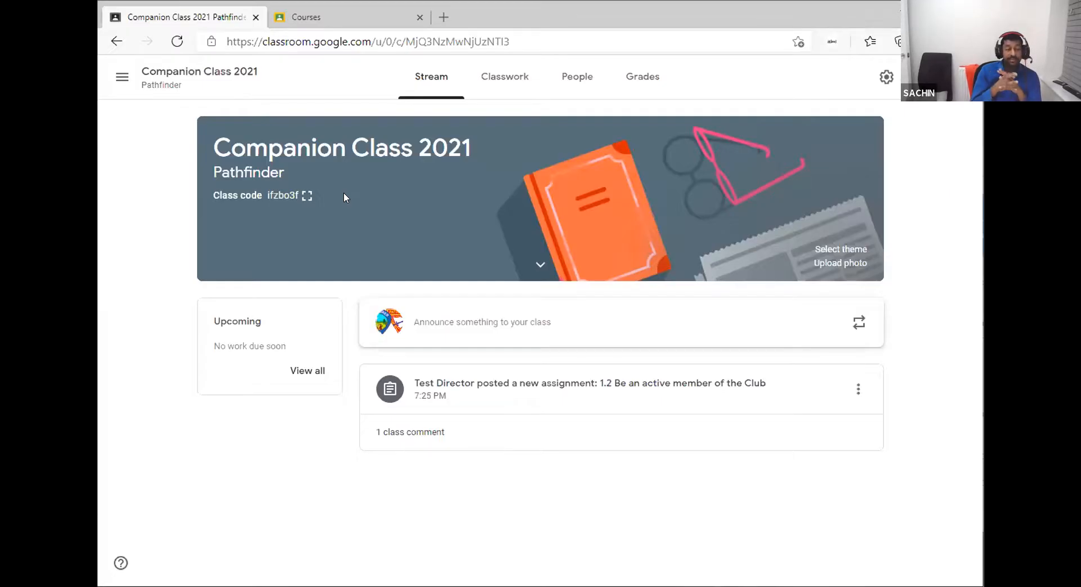
Open the People list, then start and cancel a co-teacher invitation.
left_click(566, 88)
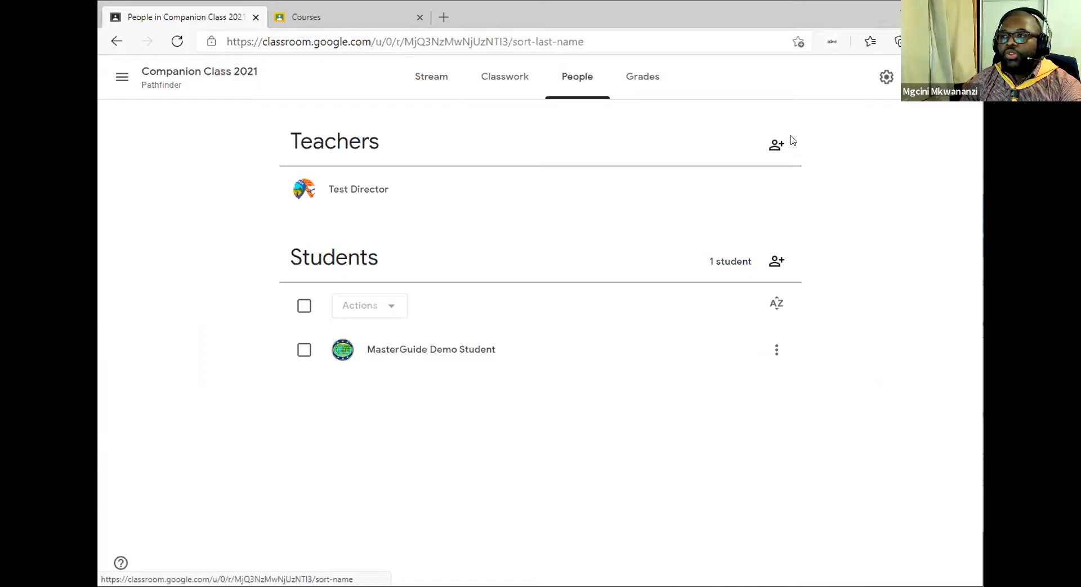
left_click(788, 142)
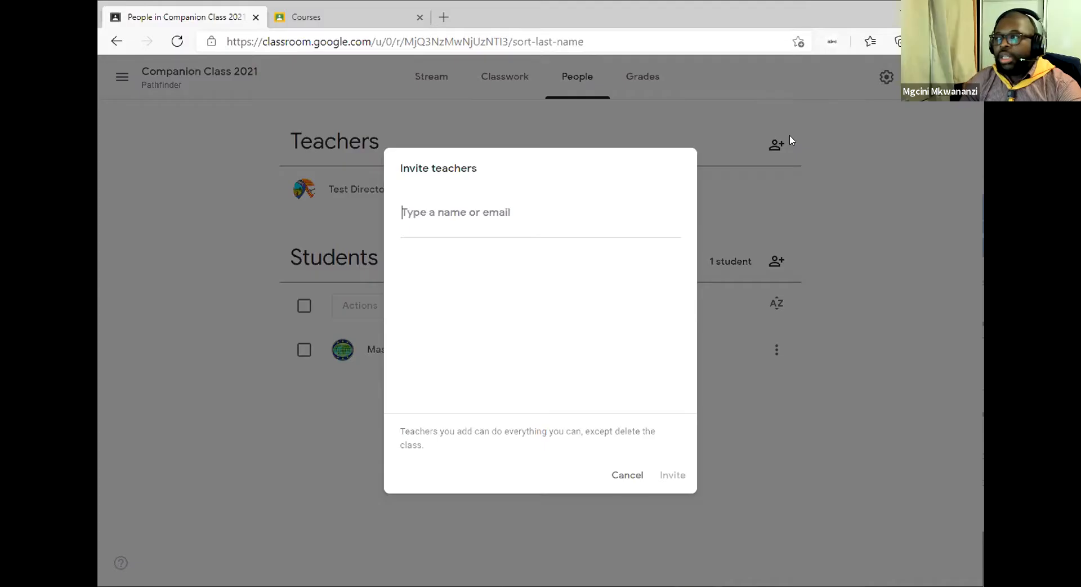
left_click(612, 477)
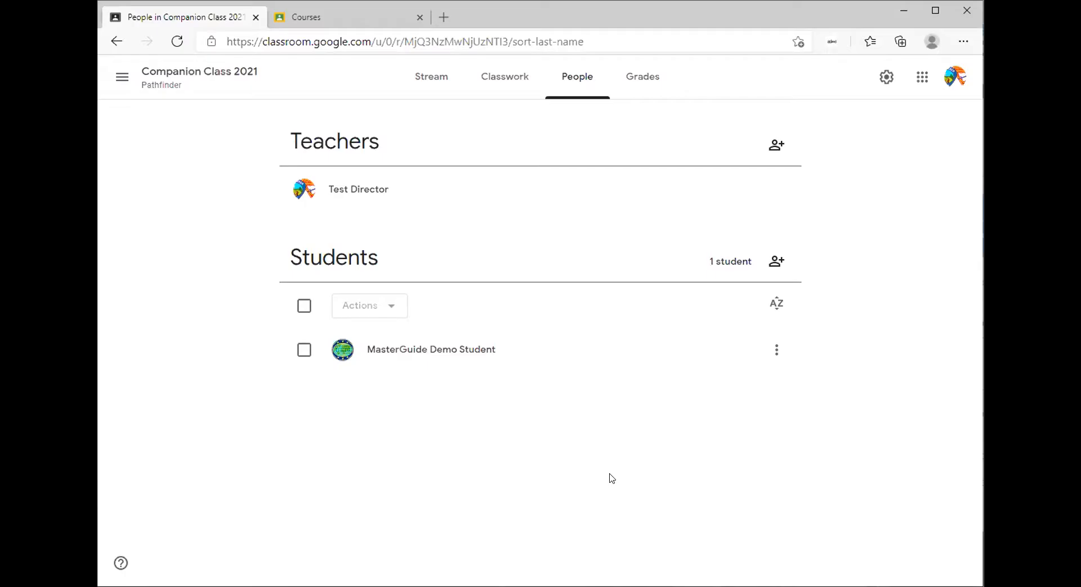
As the student, open assignment 1.2 Be an active member of the Club from Classwork.
left_click(343, 17)
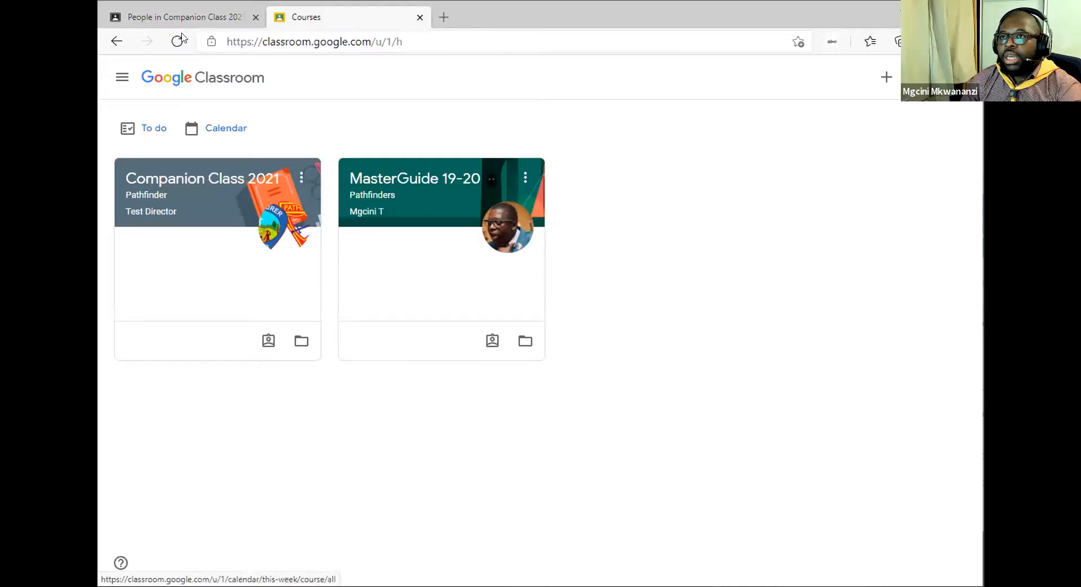
left_click(176, 182)
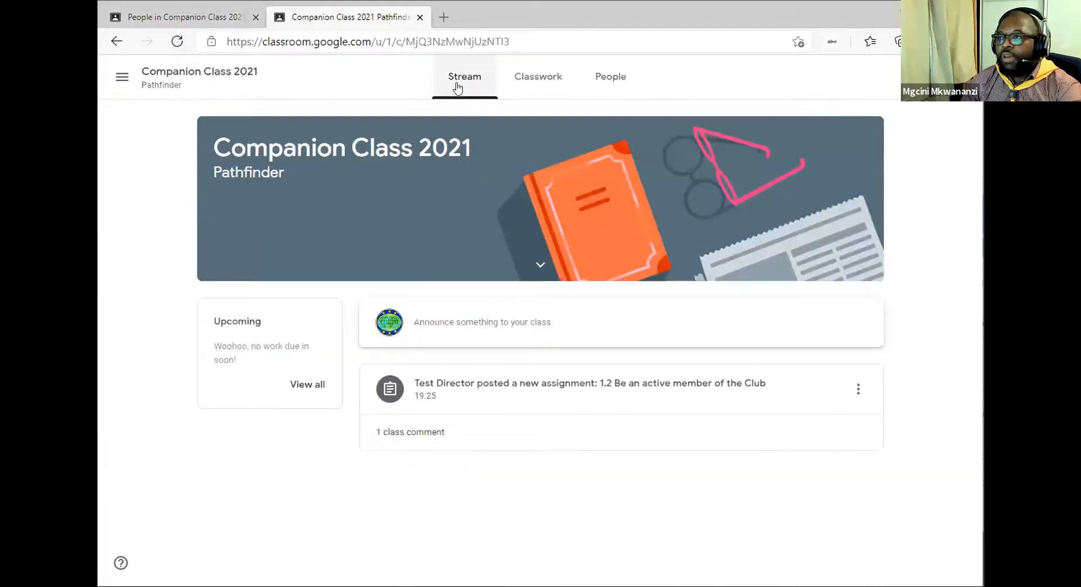
left_click(535, 79)
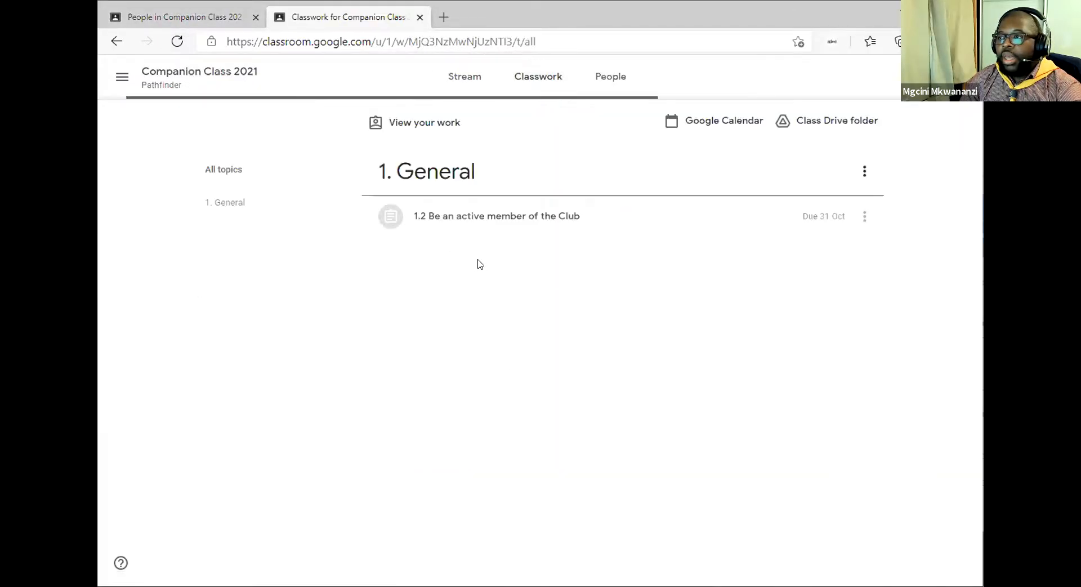
left_click(499, 216)
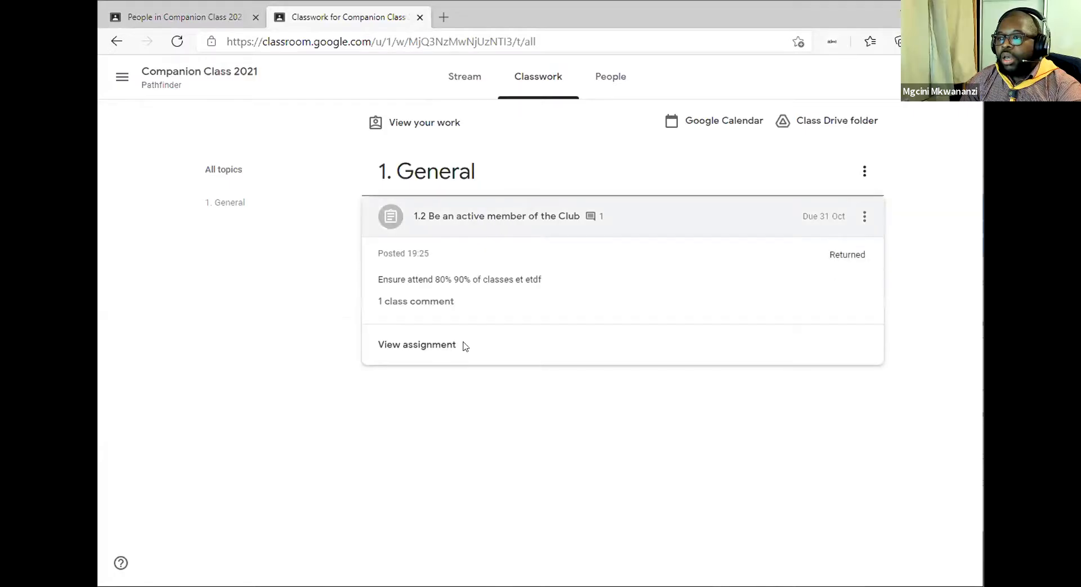
left_click(434, 345)
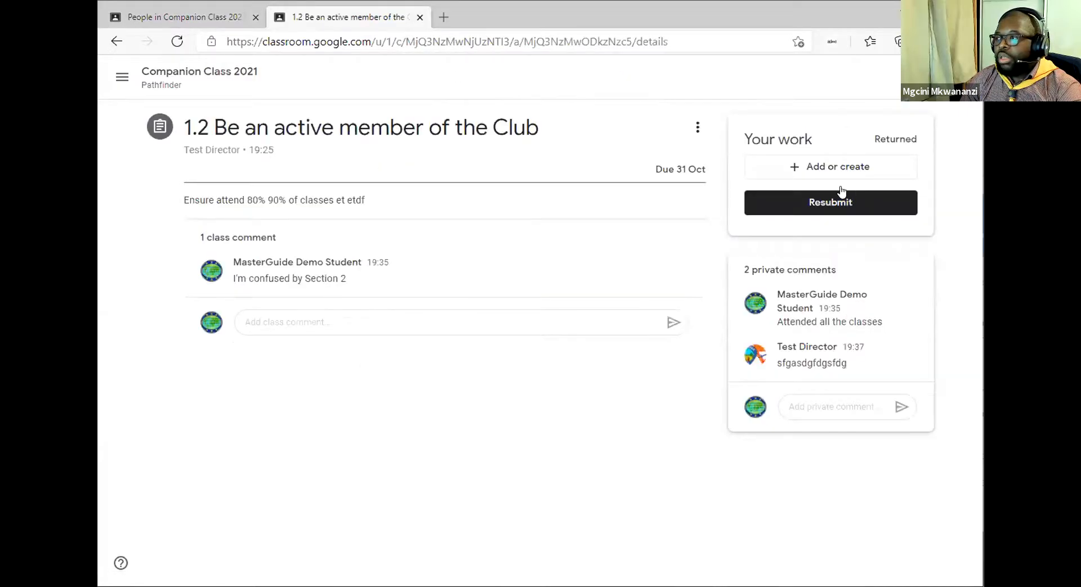
Mark assignment 1.2 as done without attachments, then return to the teacher's People list.
left_click(822, 206)
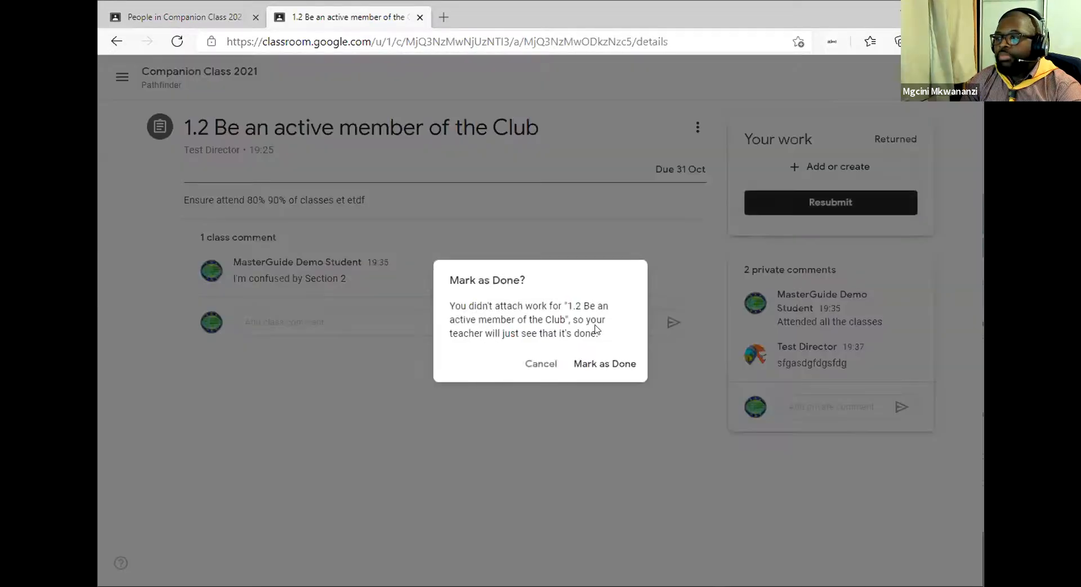
left_click(600, 364)
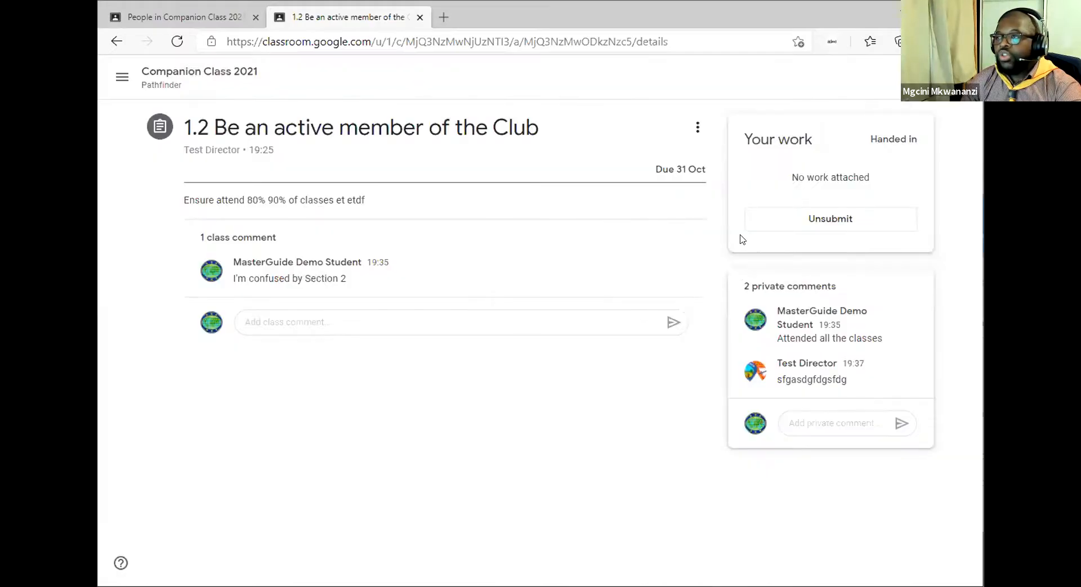
left_click(176, 19)
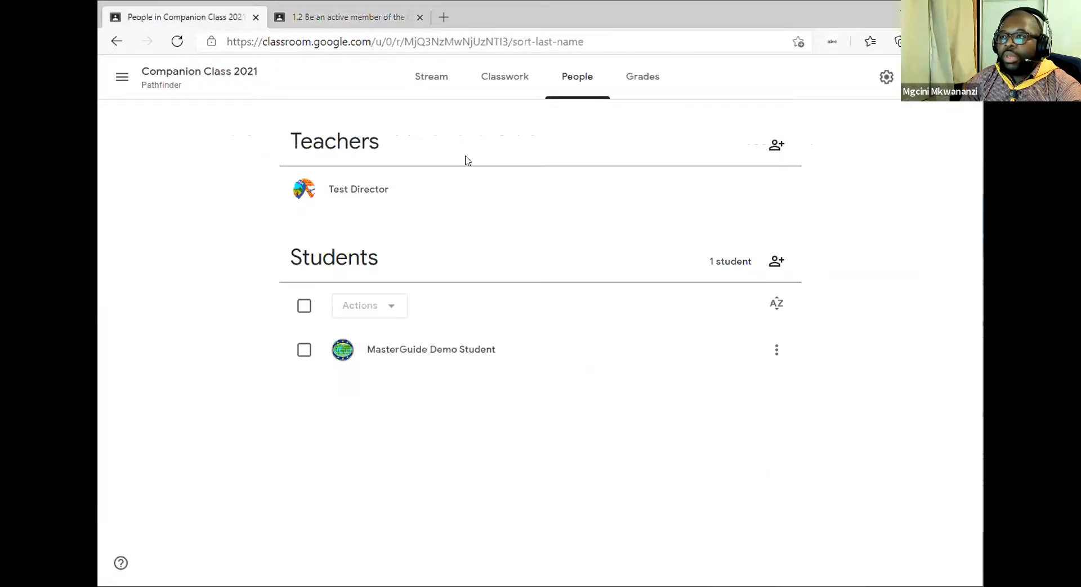
From Grades, open the demo student's turned-in 1.2 submission with its two private comments.
left_click(175, 42)
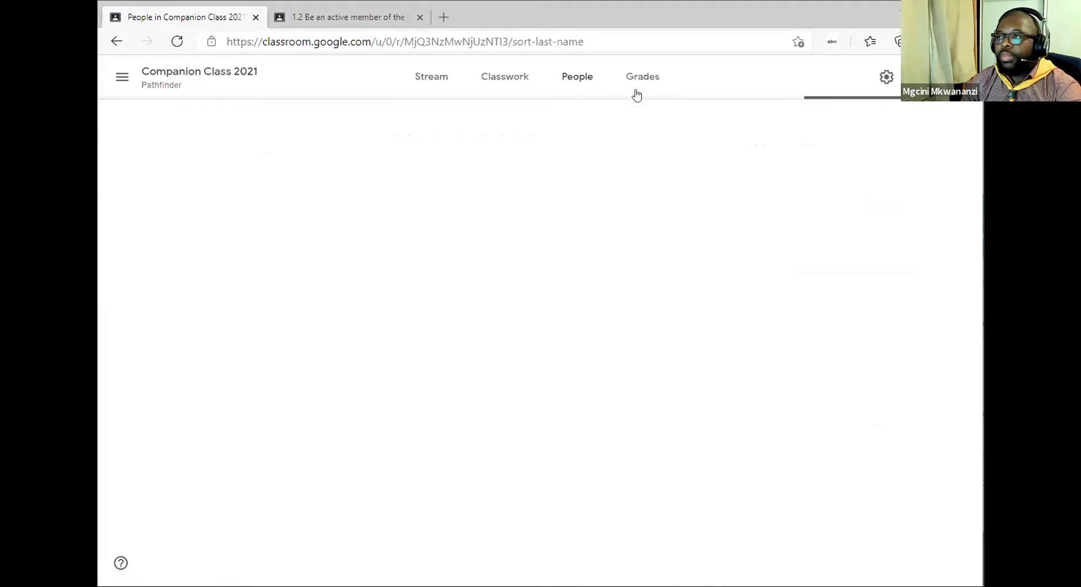
left_click(640, 79)
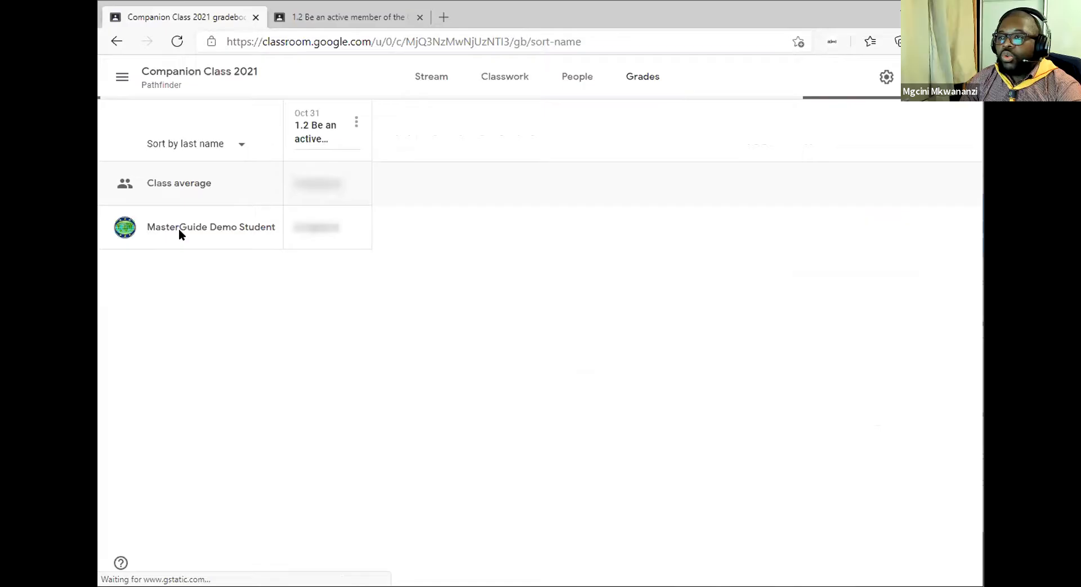
left_click(206, 247)
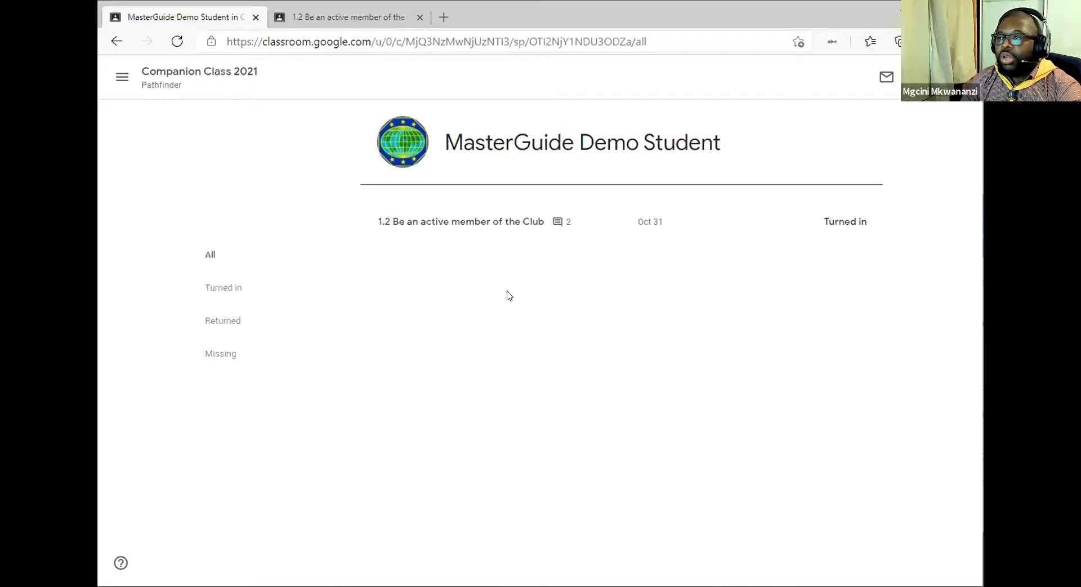
left_click(478, 234)
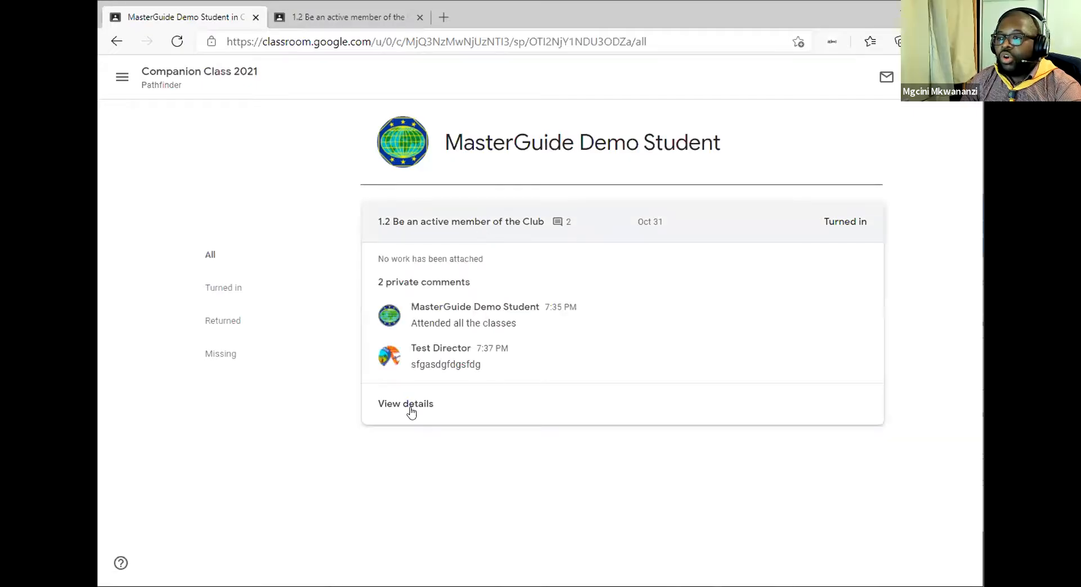
left_click(501, 286)
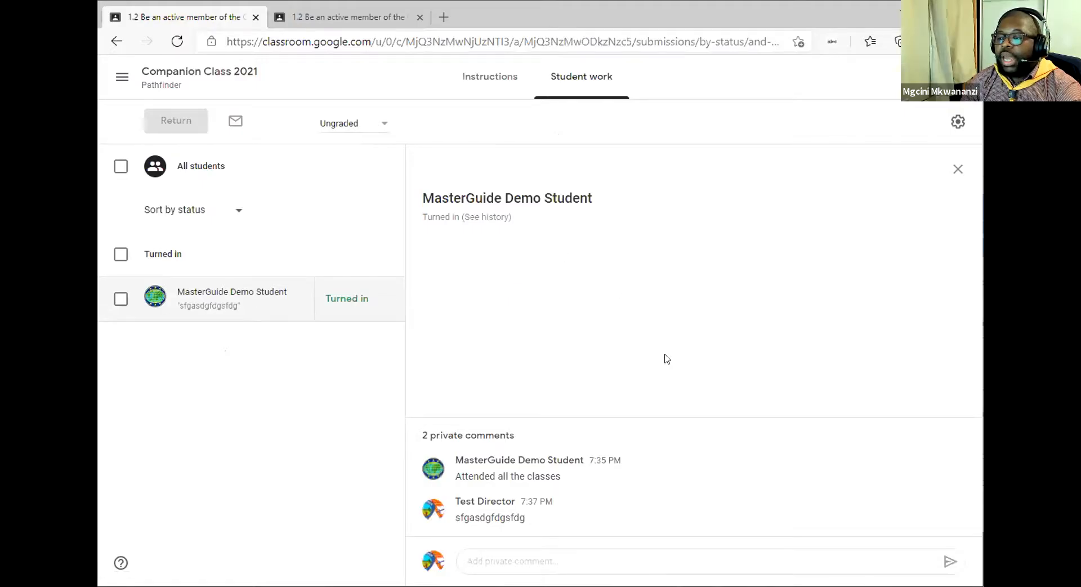
left_click(535, 557)
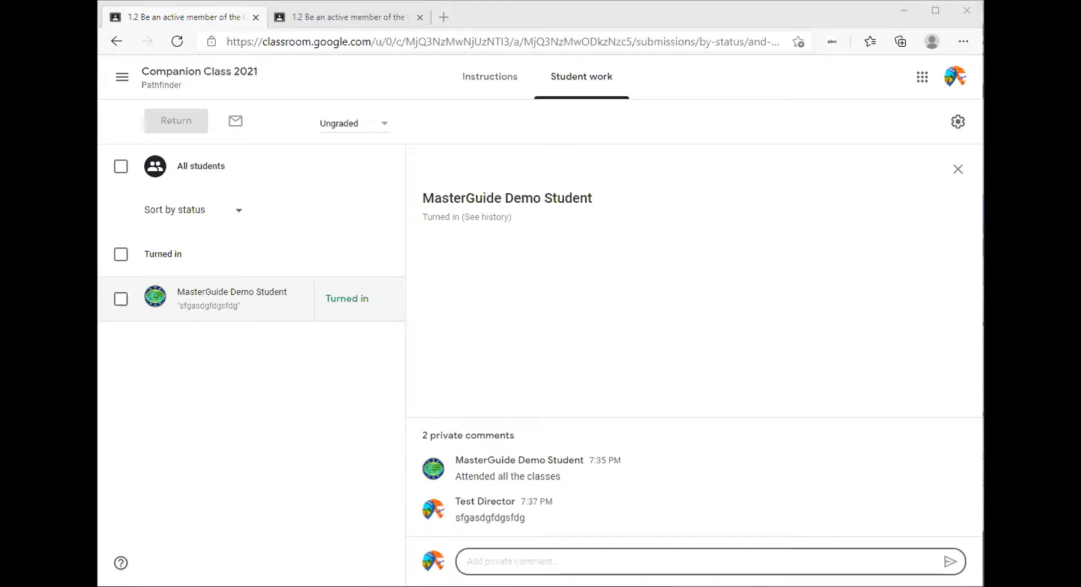
Open Companion Class 2021 from the navigation drawer and dismiss the stream customisation tip.
left_click(166, 83)
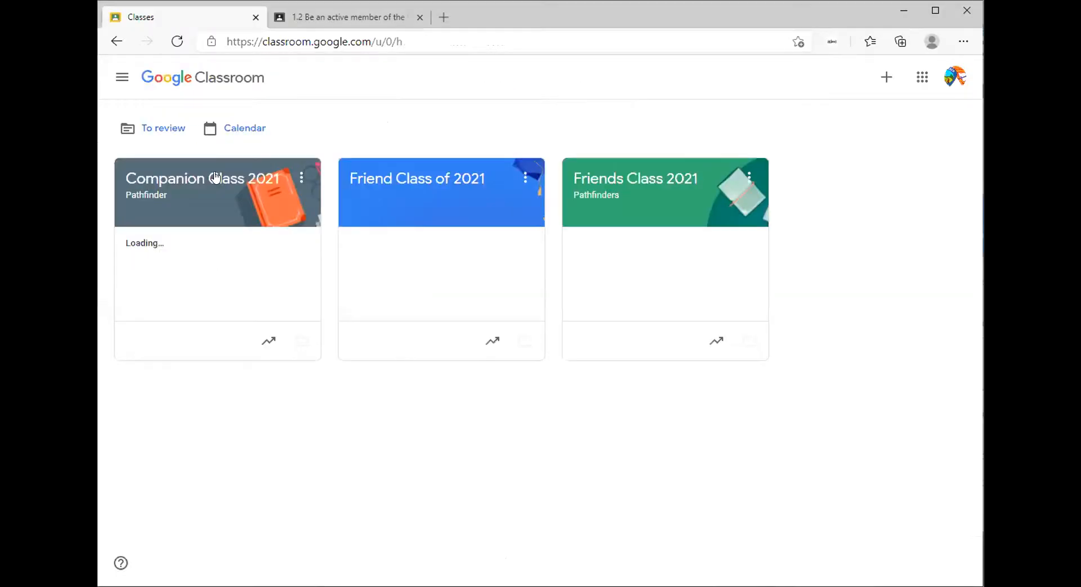
left_click(212, 182)
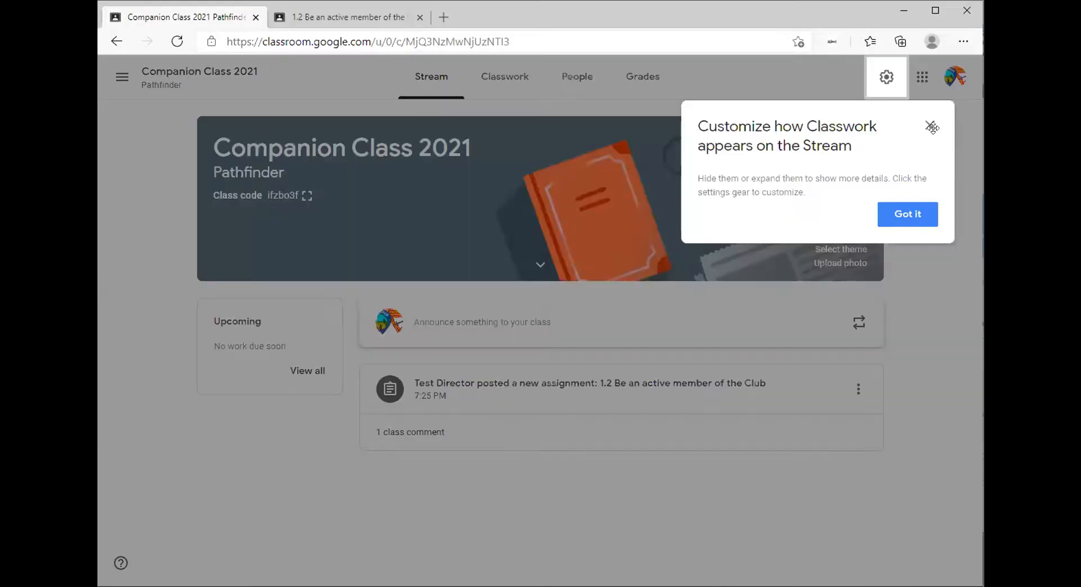
left_click(929, 123)
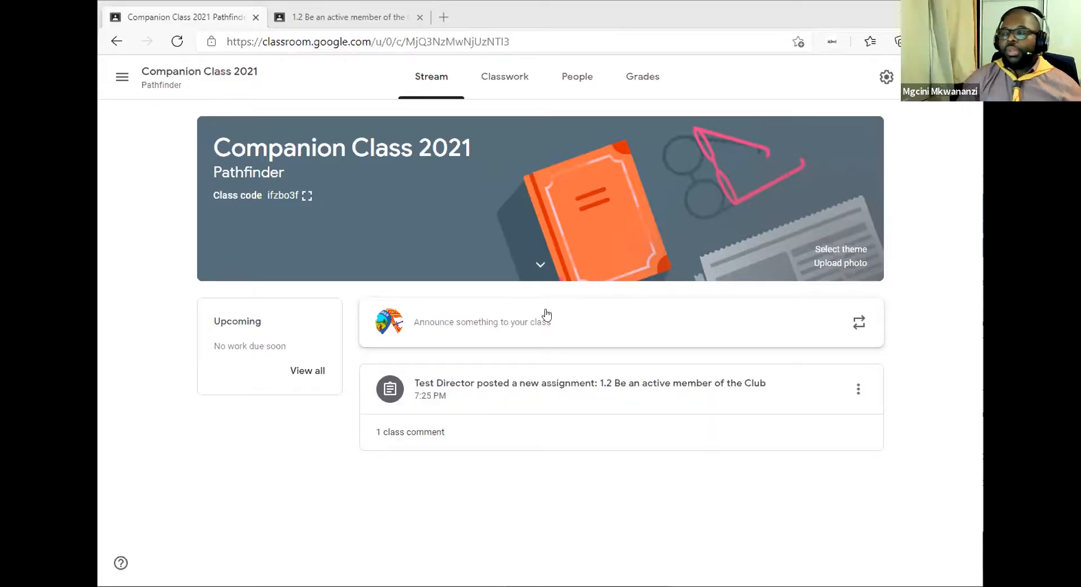
Go back to the classes list and reopen Companion Class 2021's Stream.
left_click(121, 76)
left_click(153, 81)
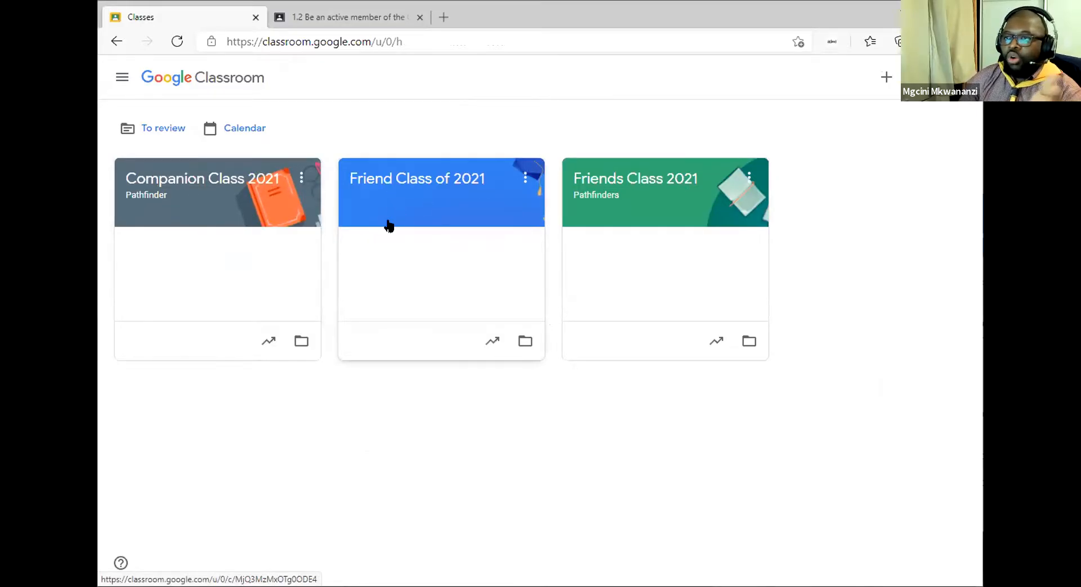
left_click(208, 180)
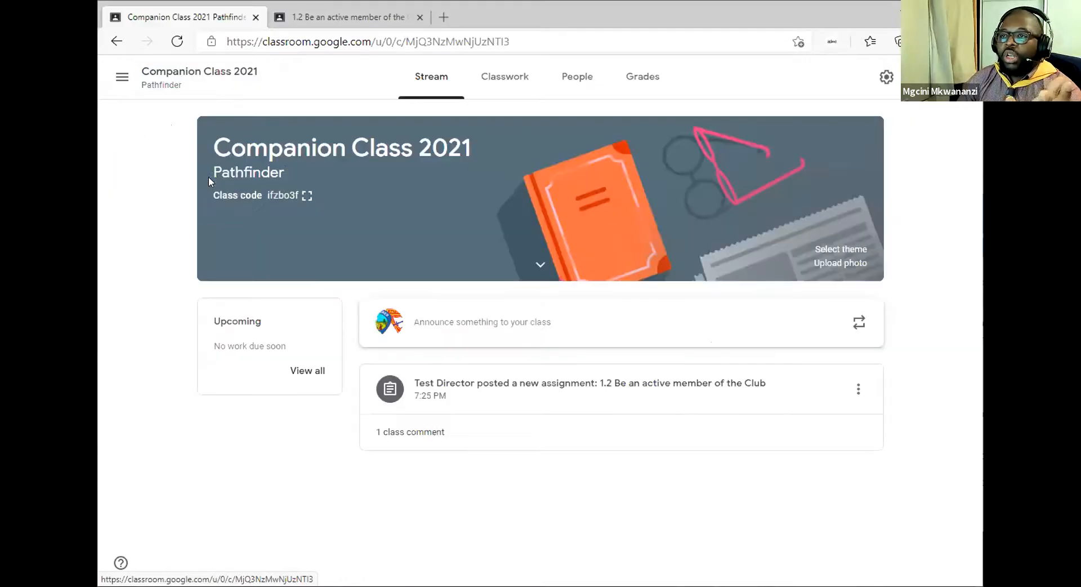
left_click(835, 264)
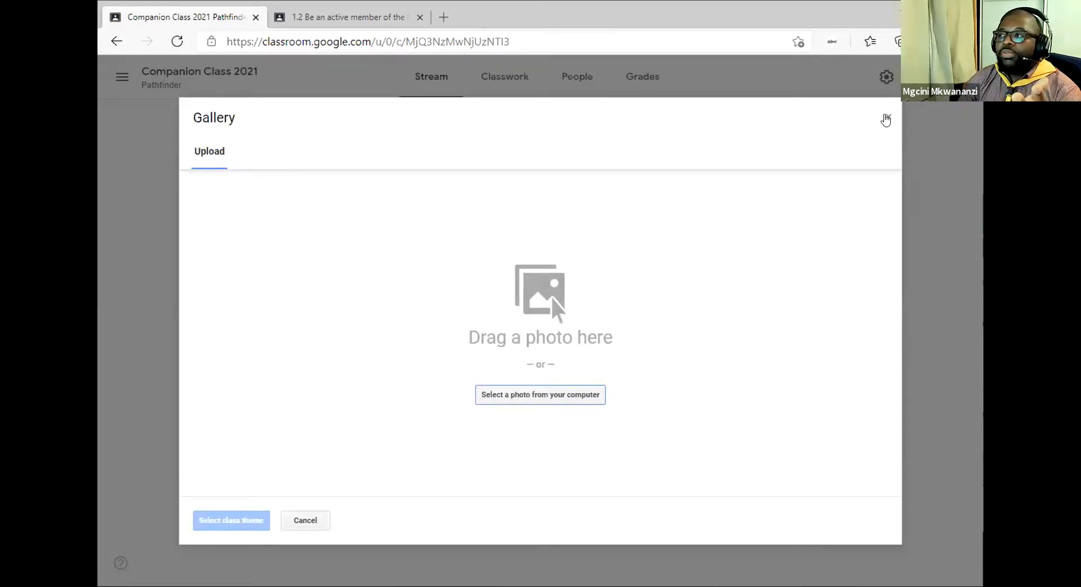
left_click(888, 117)
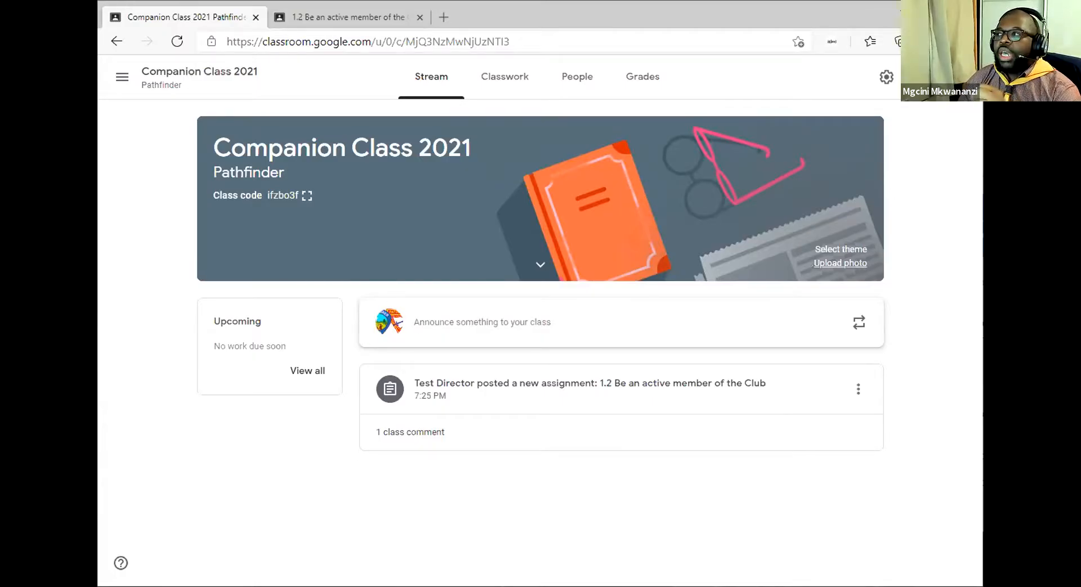
Open the Google account menu and start changing the profile photo.
left_click(963, 76)
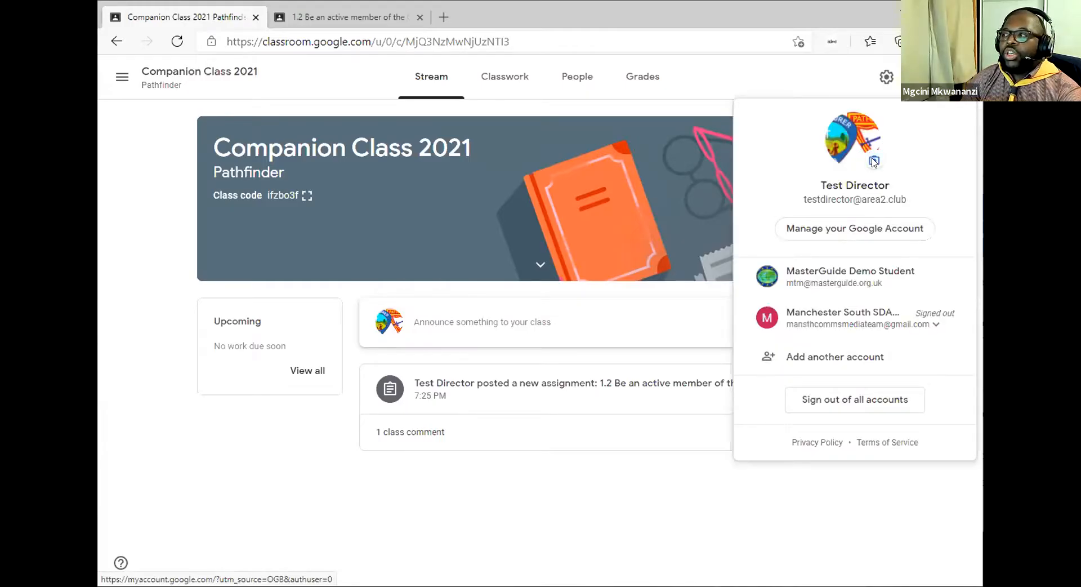
left_click(961, 77)
left_click(963, 76)
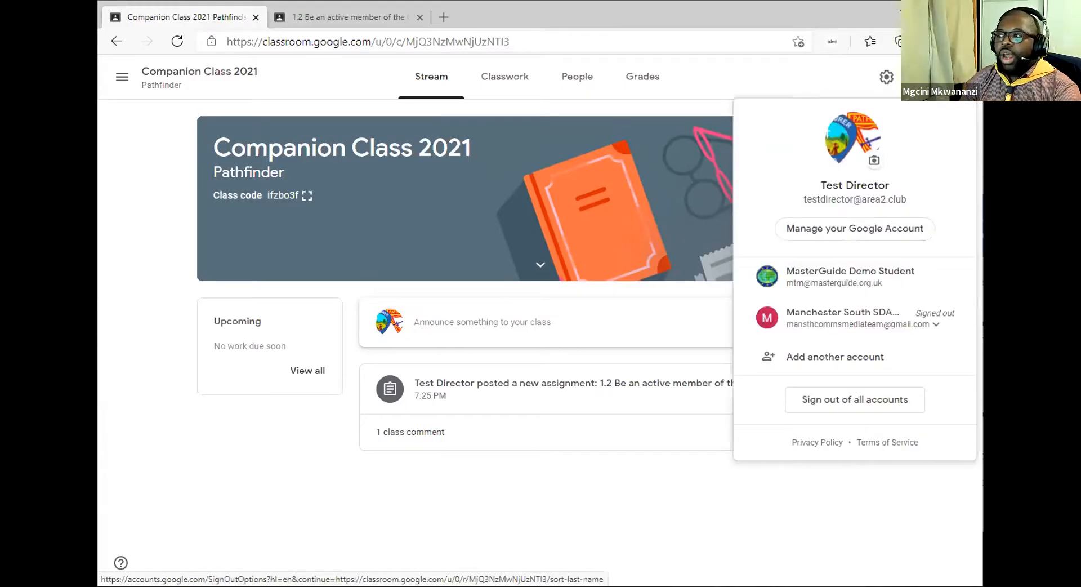
left_click(874, 163)
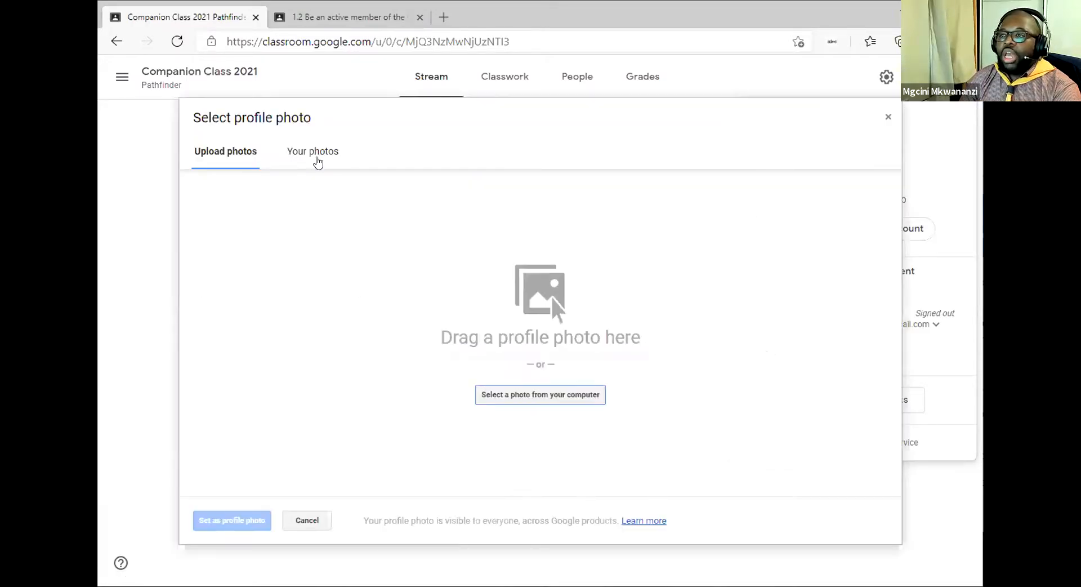
Look through the Your photos and Upload photos tabs, then close the chooser unchanged.
left_click(311, 154)
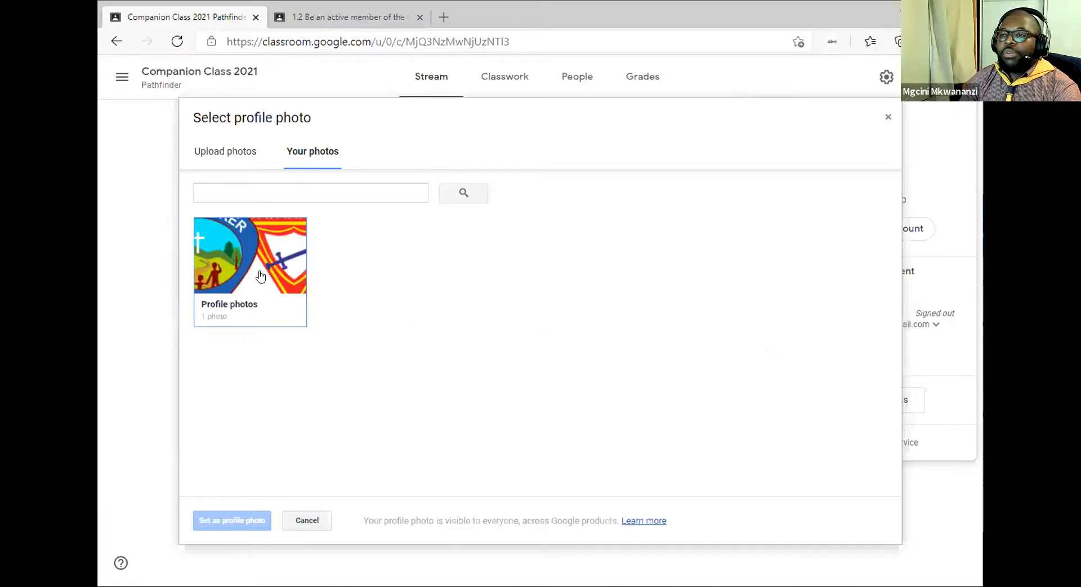
left_click(204, 157)
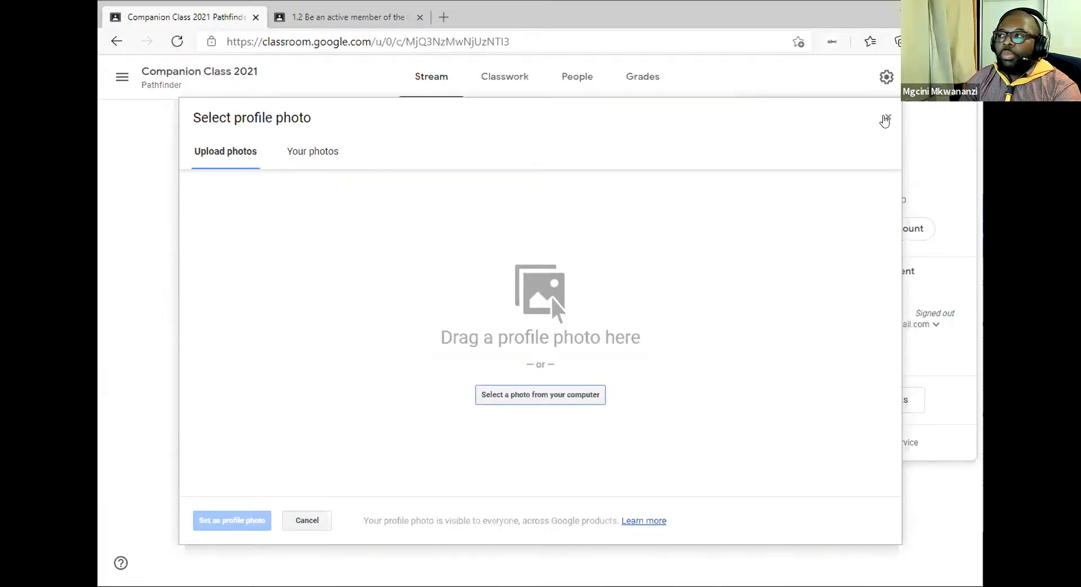
left_click(888, 117)
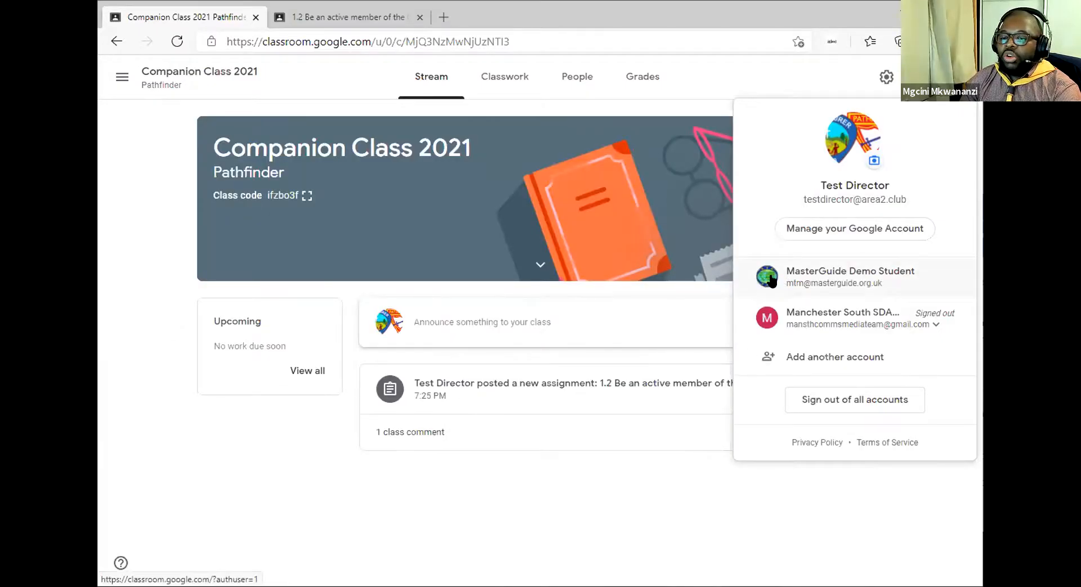
Close the account menu, revealing the Stream with its one posted assignment.
left_click(622, 512)
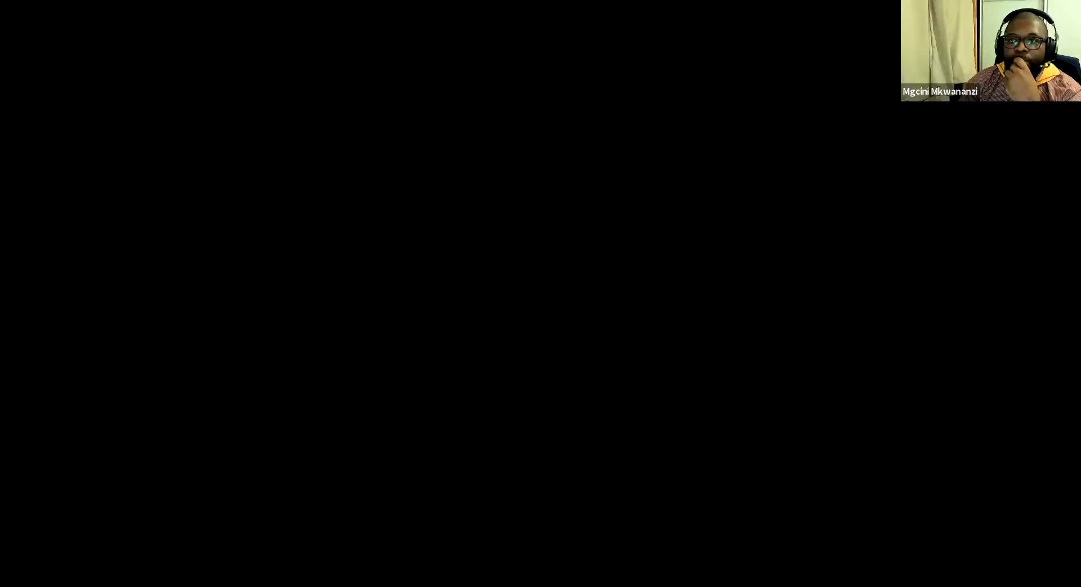
Scroll through the course grid showing Voyager 2021, Ranger 2021, Friend 2021 and Explorer 2021.
scroll(465, 439, "up", 2)
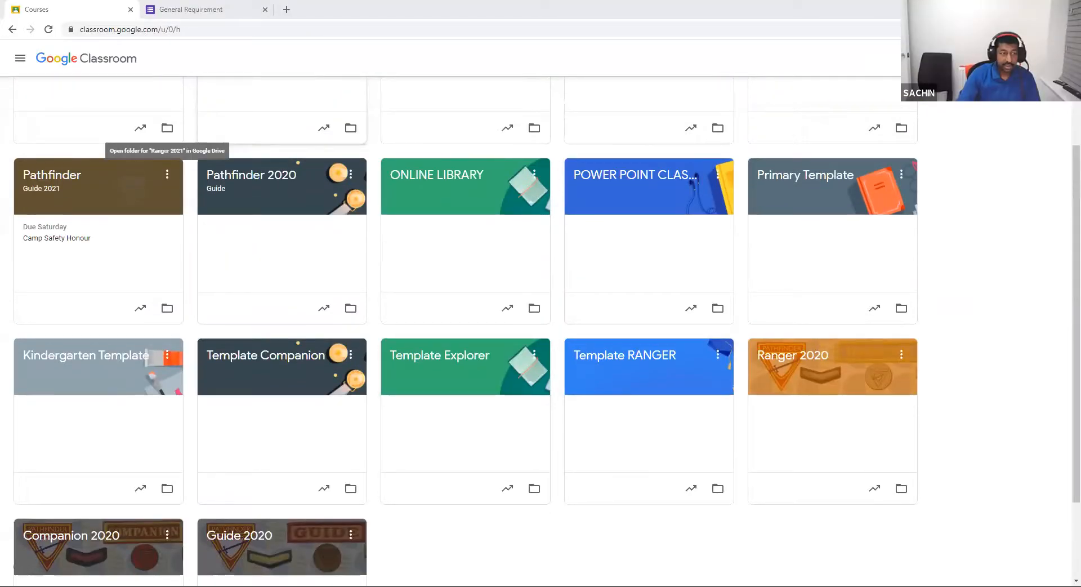
scroll(647, 439, "down", 2)
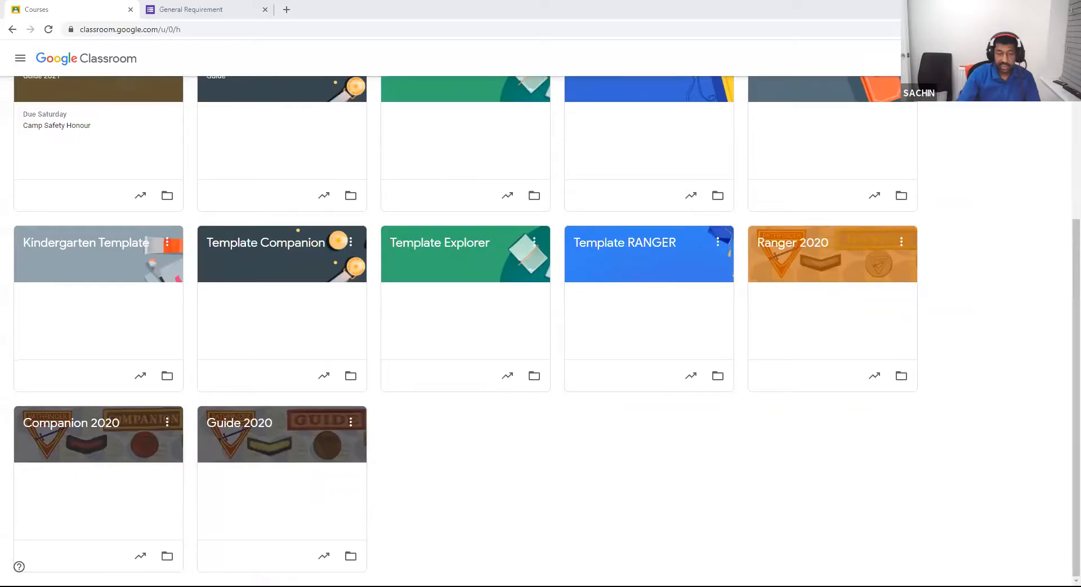
scroll(459, 332, "up", 3)
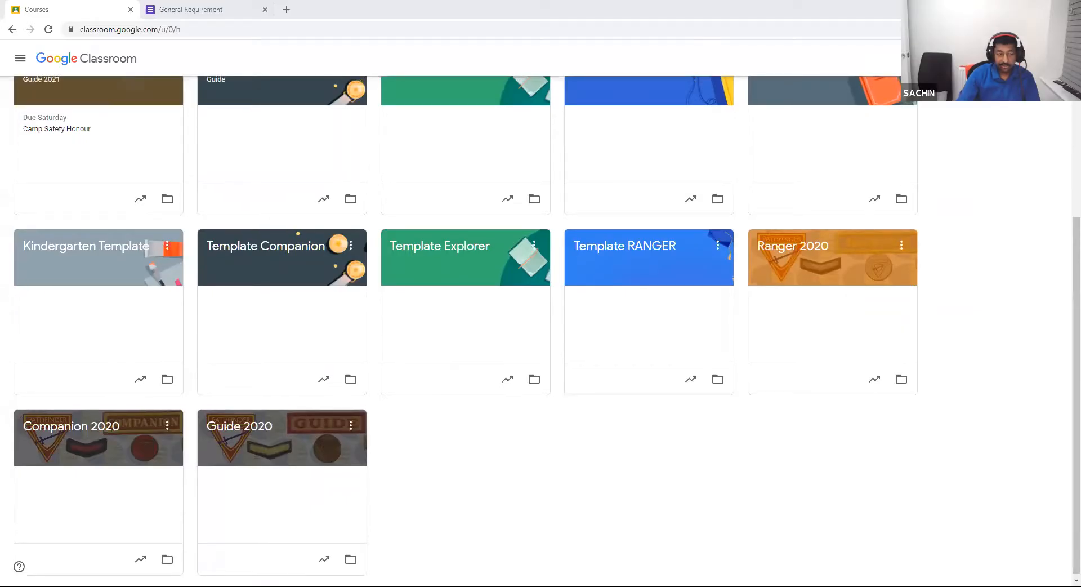
scroll(459, 332, "up", 1)
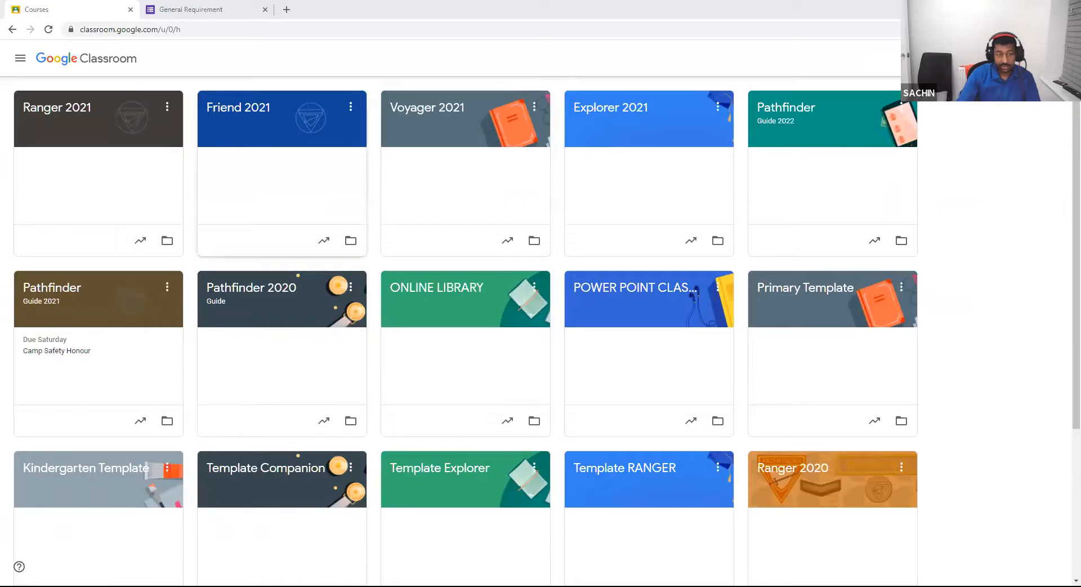
scroll(282, 349, "up", 1)
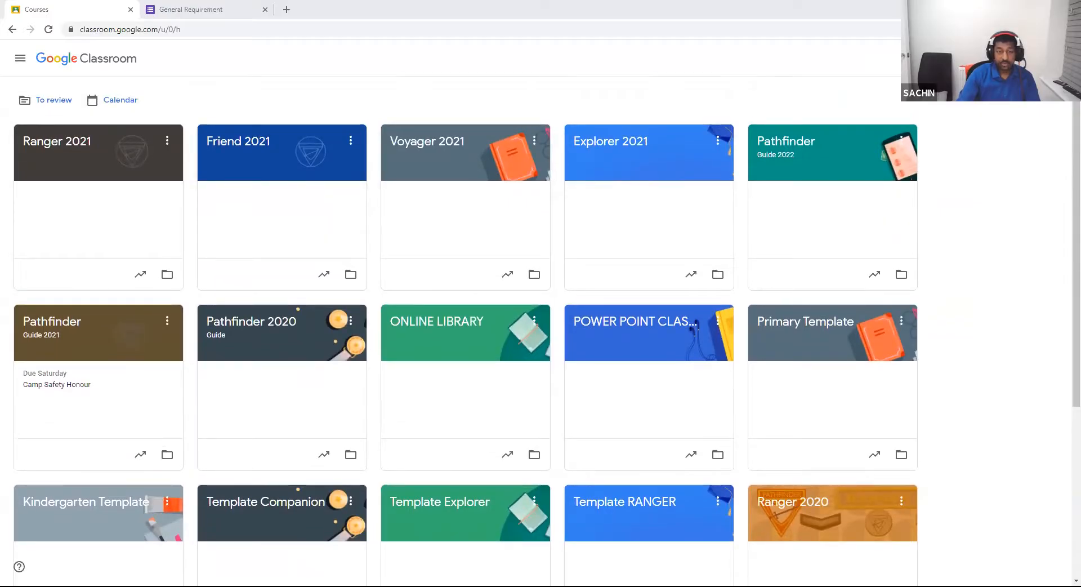
scroll(465, 337, "down", 4)
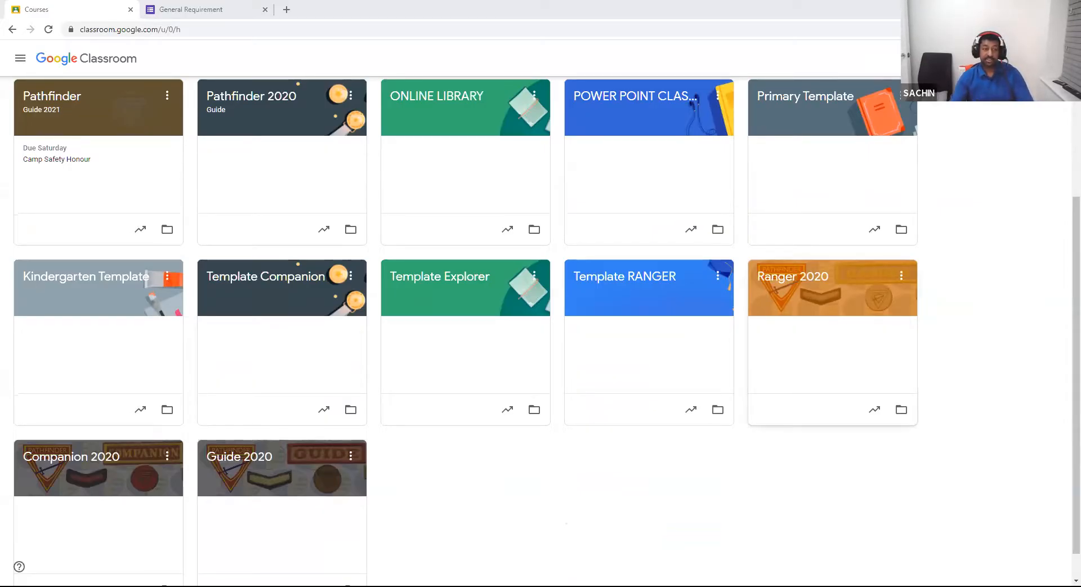
scroll(833, 366, "up", 4)
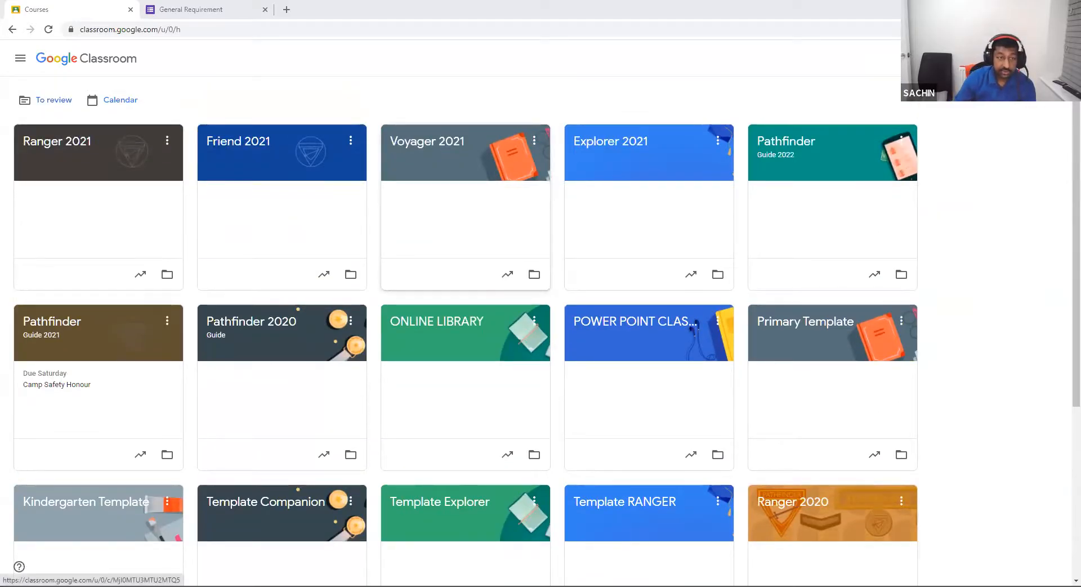
Open the Voyager 2021 classwork list and go to the Student Material topic.
left_click(427, 142)
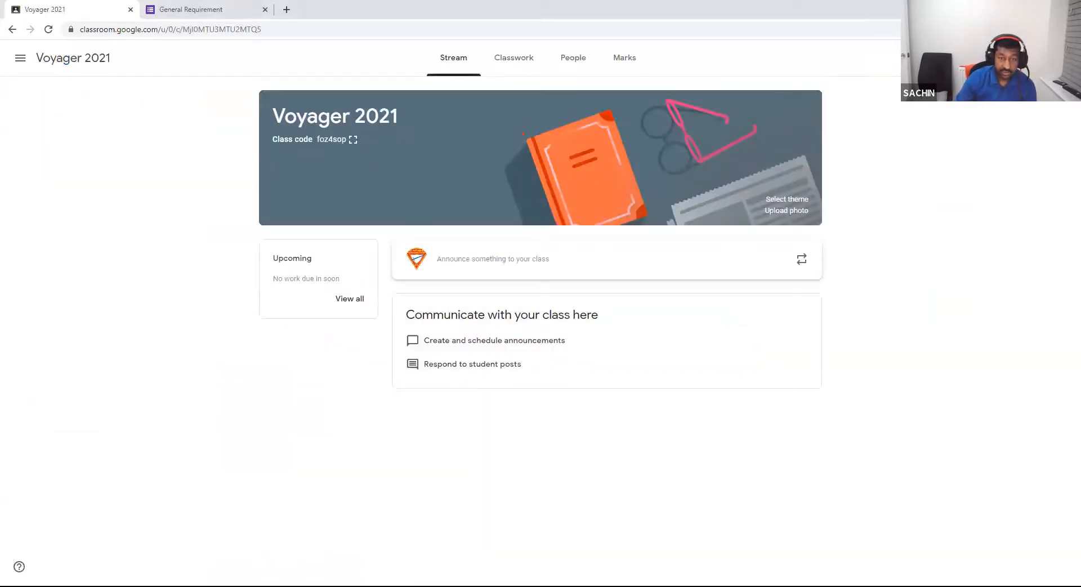
left_click(513, 57)
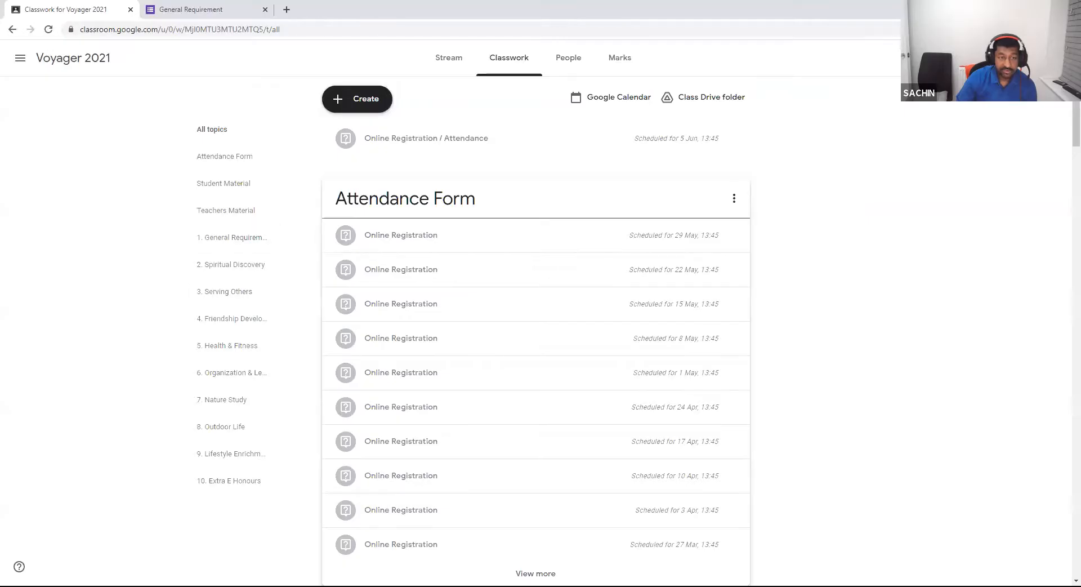
scroll(534, 394, "down", 1)
scroll(535, 388, "down", 5)
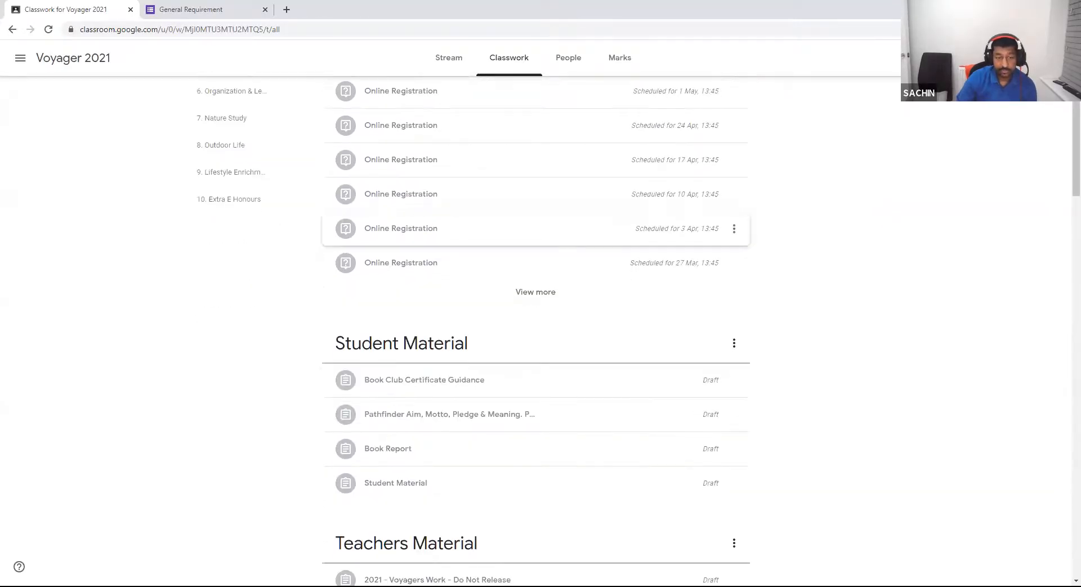
scroll(535, 282, "down", 3)
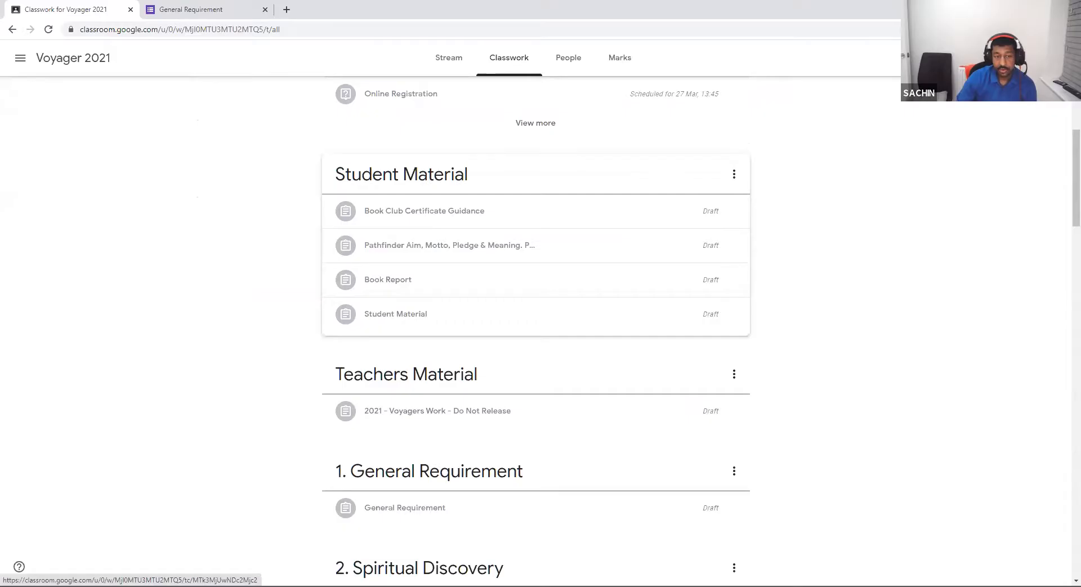
left_click(400, 174)
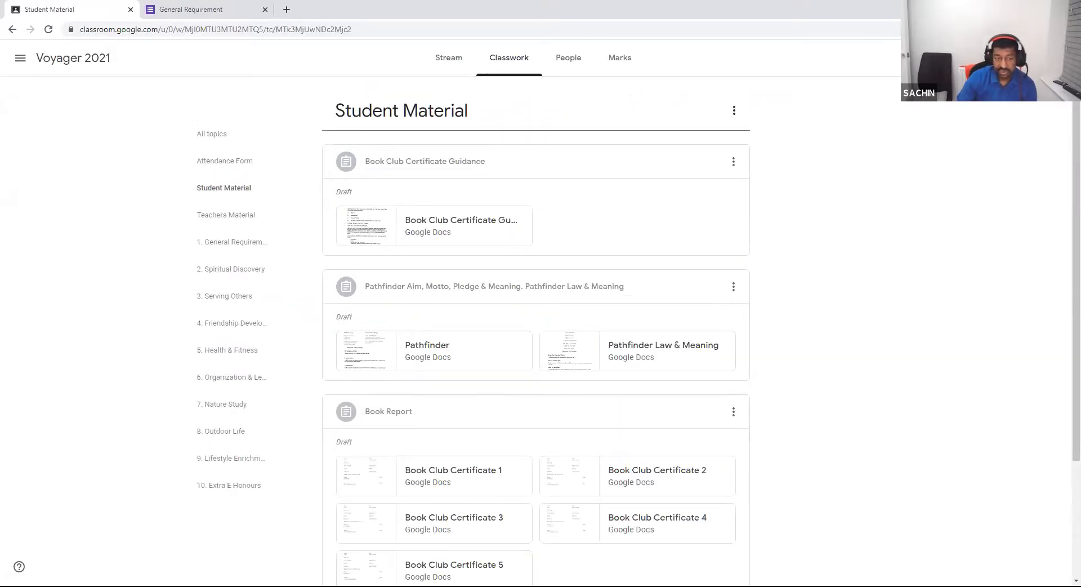
Look through the Student Material items, then switch to the Teachers Material topic.
scroll(534, 337, "down", 2)
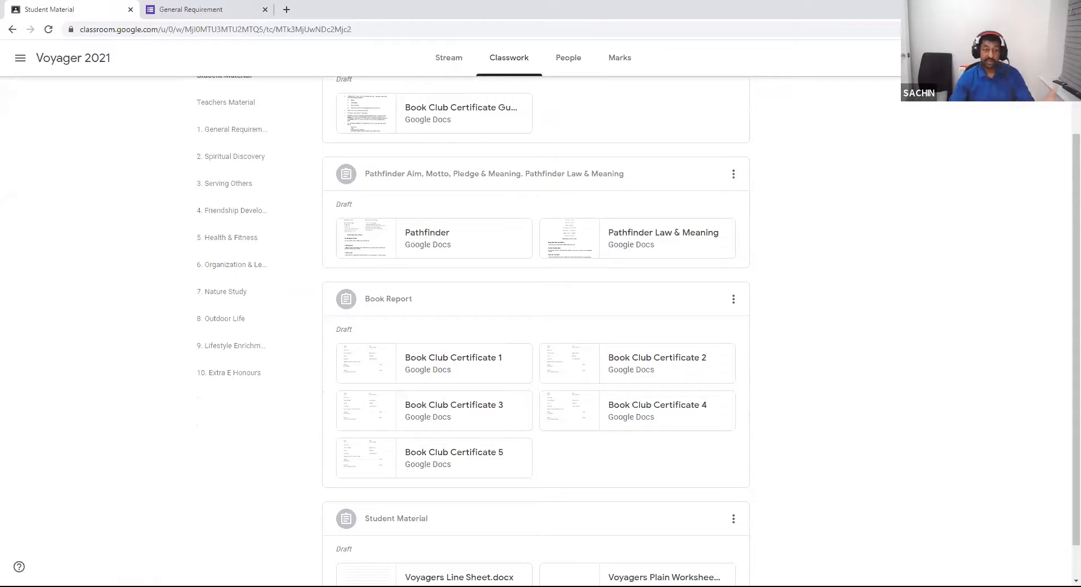
scroll(537, 329, "down", 1)
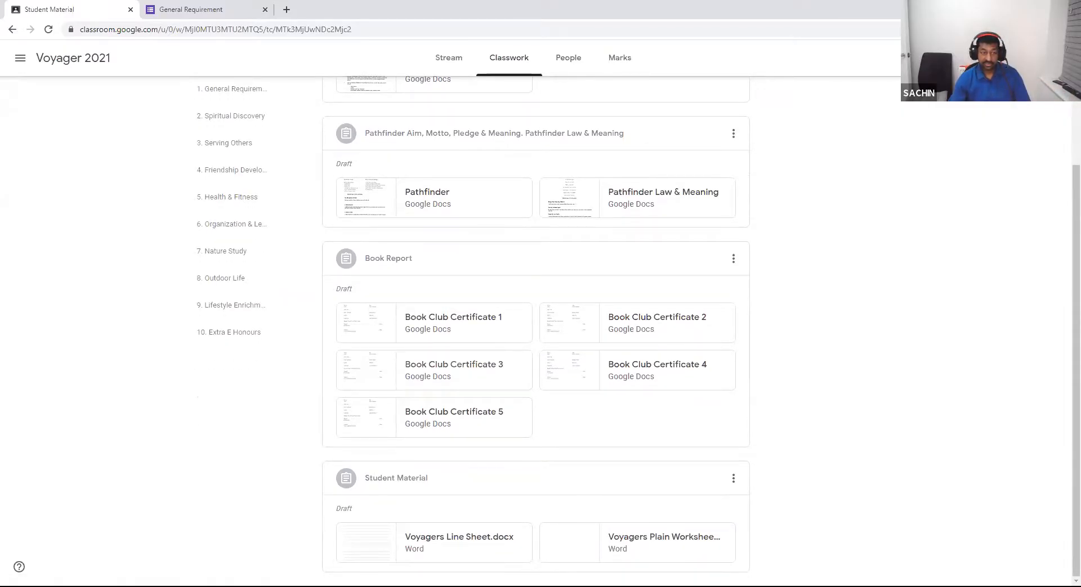
scroll(236, 174, "up", 2)
left_click(225, 174)
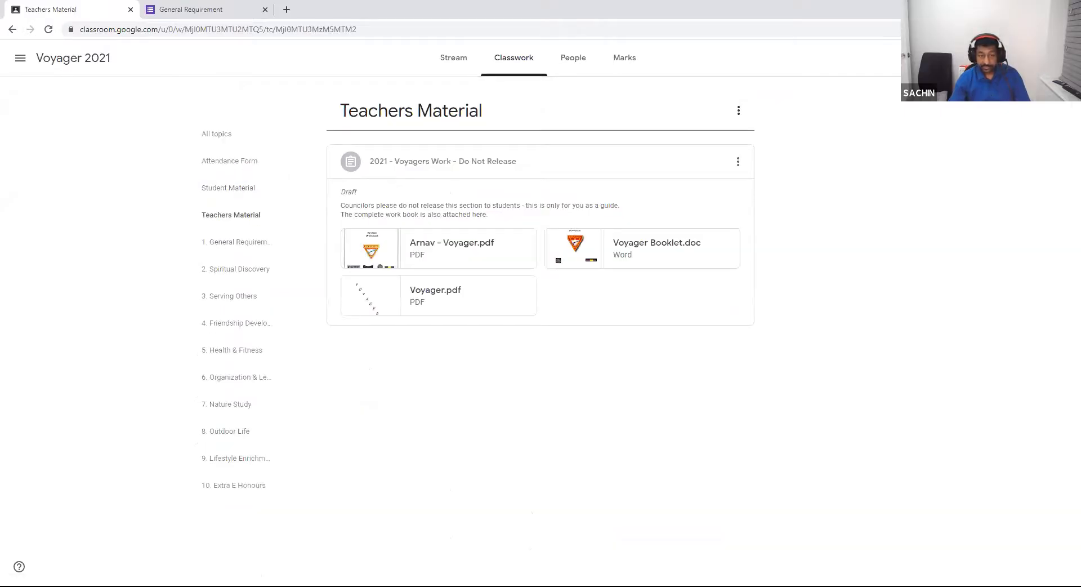
Edit the '2021 - Voyagers Work - Do Not Release' assignment and view the General Requirement form alongside it.
left_click(737, 161)
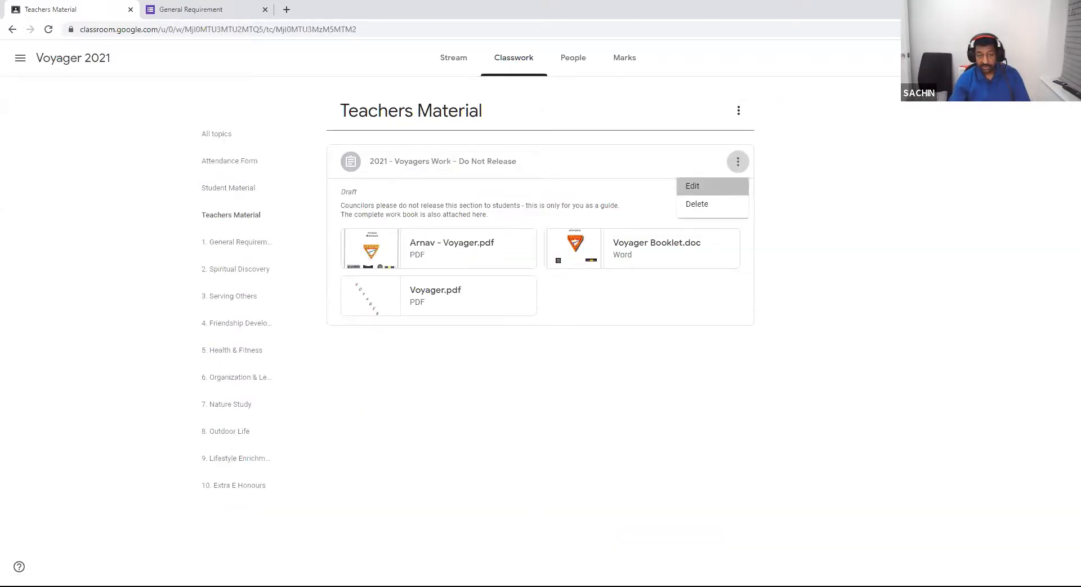
left_click(701, 186)
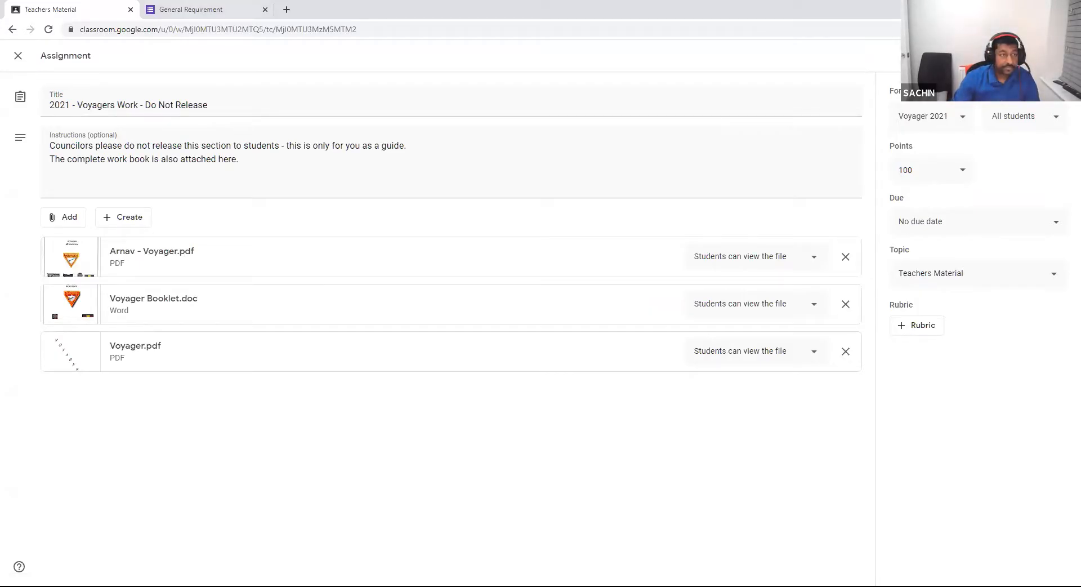
left_click(190, 10)
left_click(67, 10)
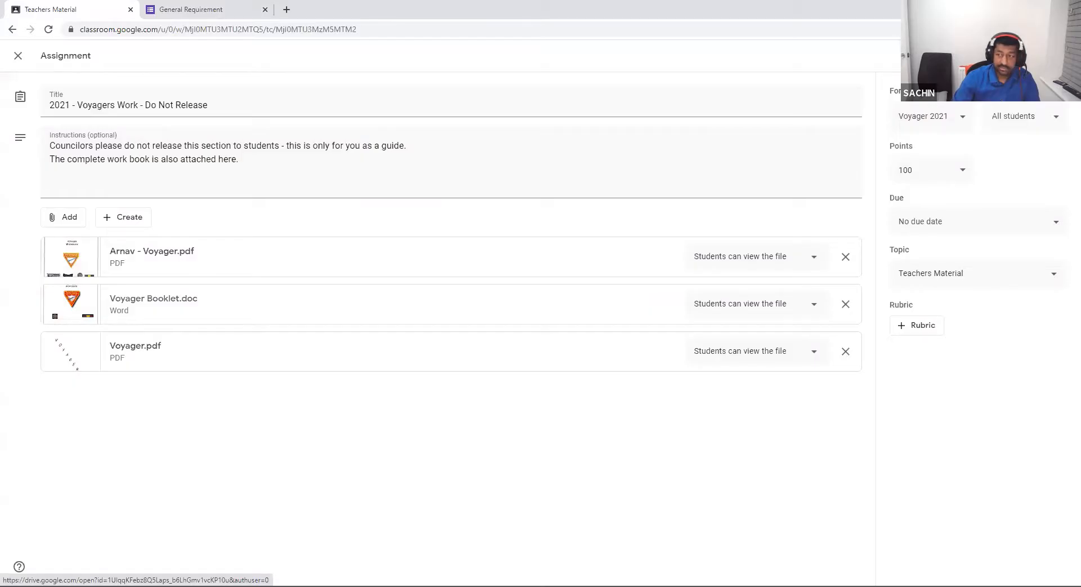
left_click(191, 9)
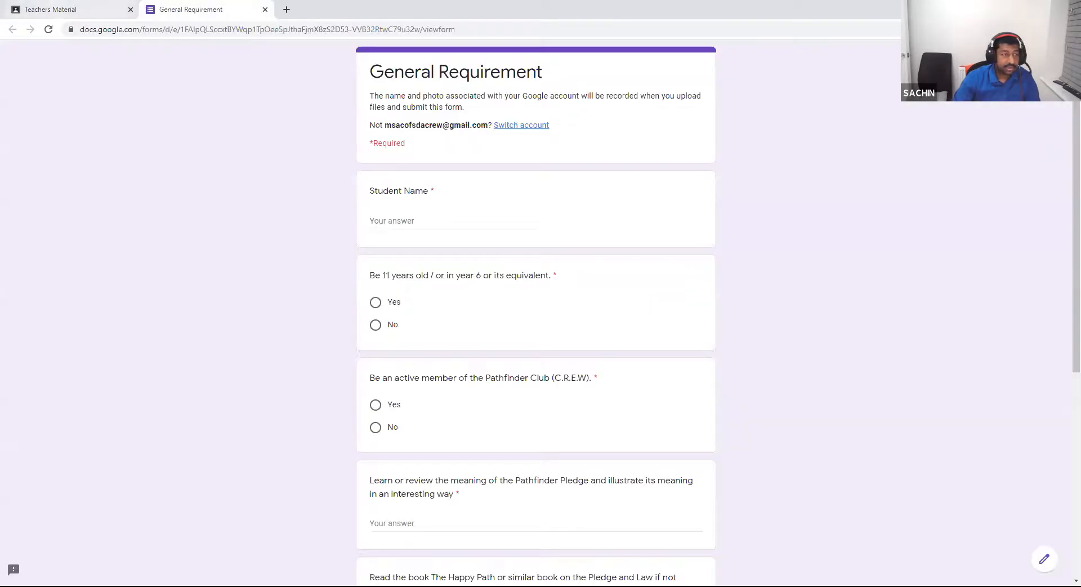
Preview Voyager Booklet.doc from Teachers Material, check its Open with options, and close the preview.
left_click(69, 10)
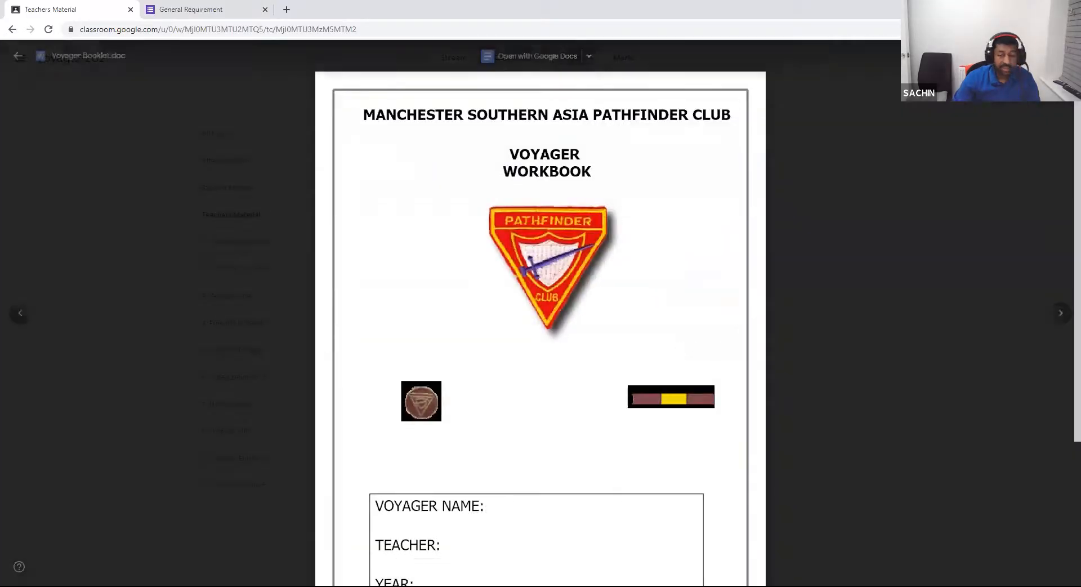
scroll(540, 312, "down", 3)
scroll(540, 313, "up", 3)
scroll(540, 313, "down", 1)
scroll(541, 312, "down", 3)
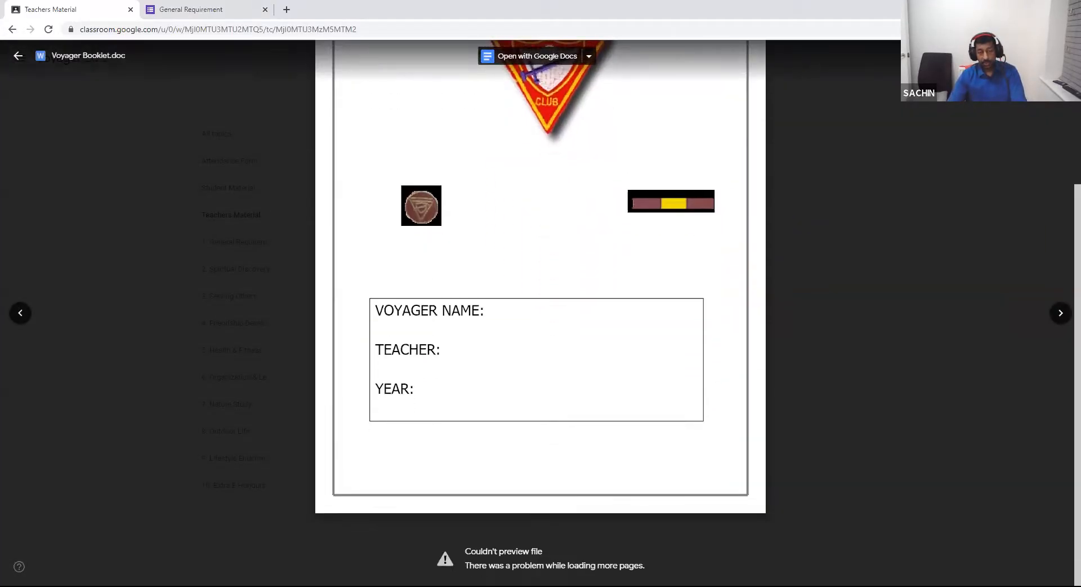
scroll(540, 312, "up", 4)
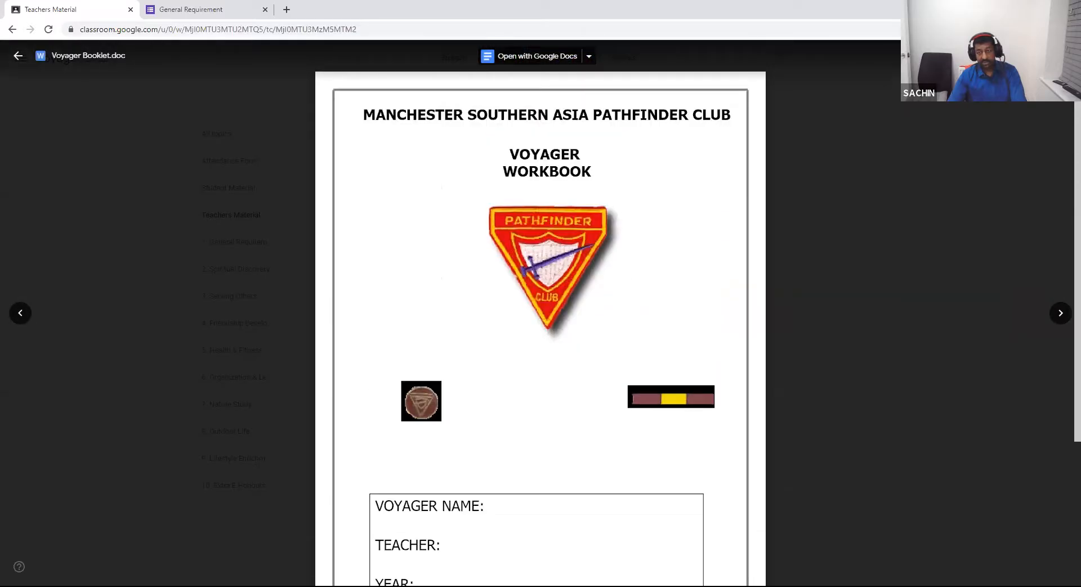
left_click(588, 56)
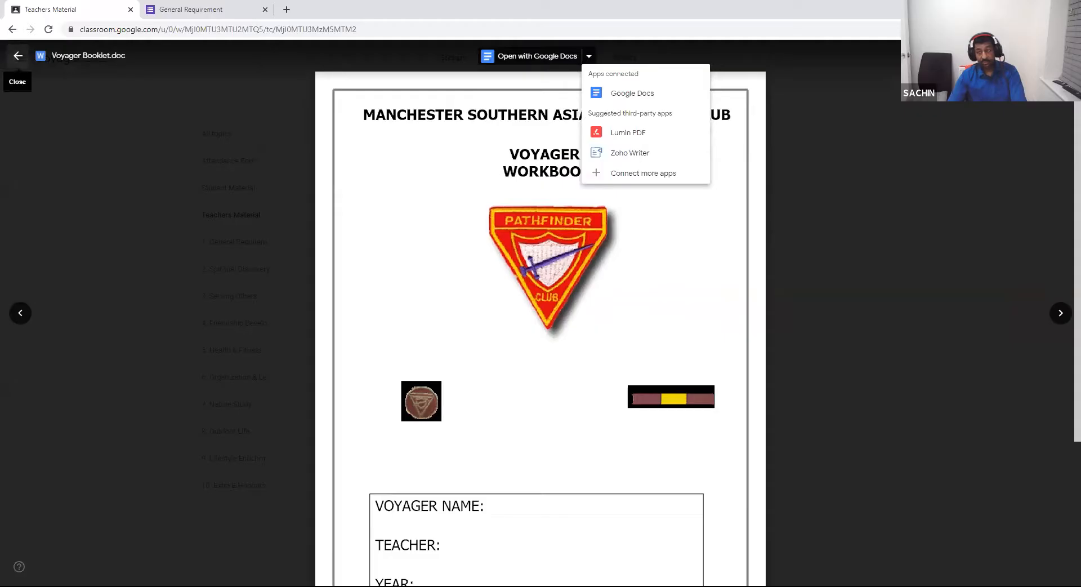
left_click(18, 55)
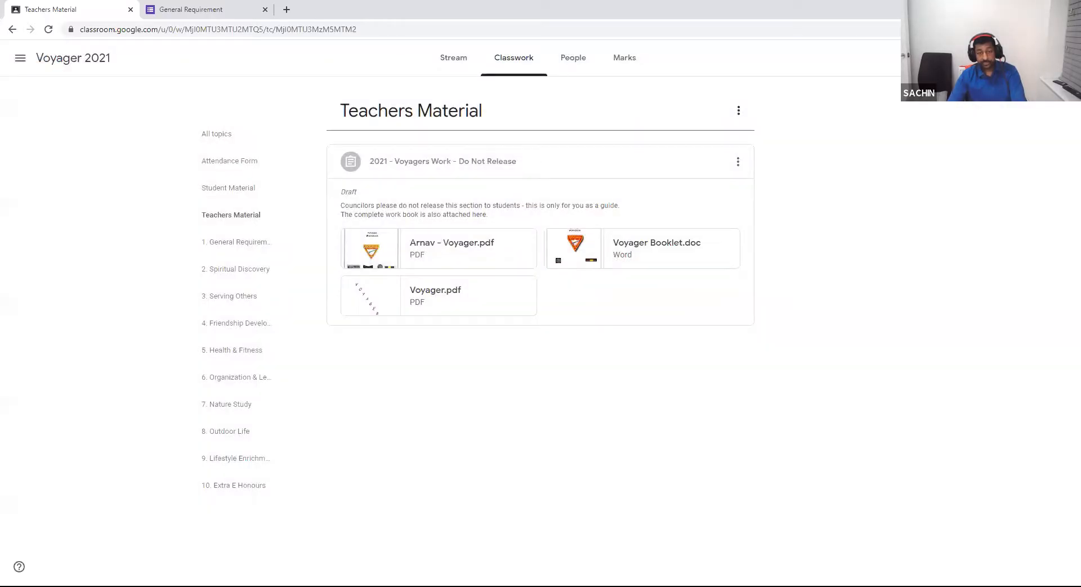
Close the Voyagers Work assignment editor unchanged and launch the Voyager General Requirement form from 1. General Requirement.
left_click(738, 161)
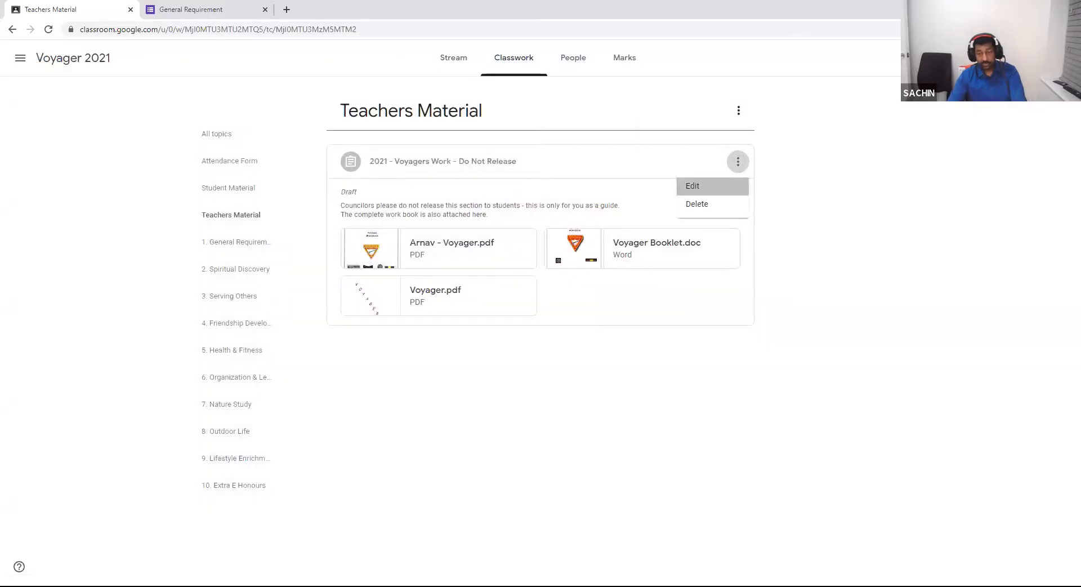
left_click(698, 184)
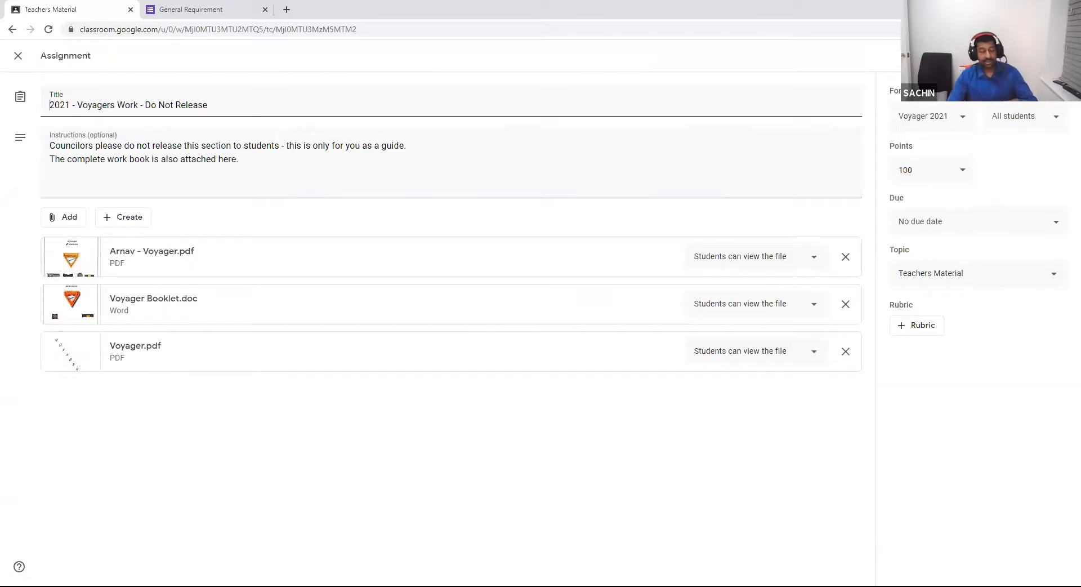
left_click(18, 55)
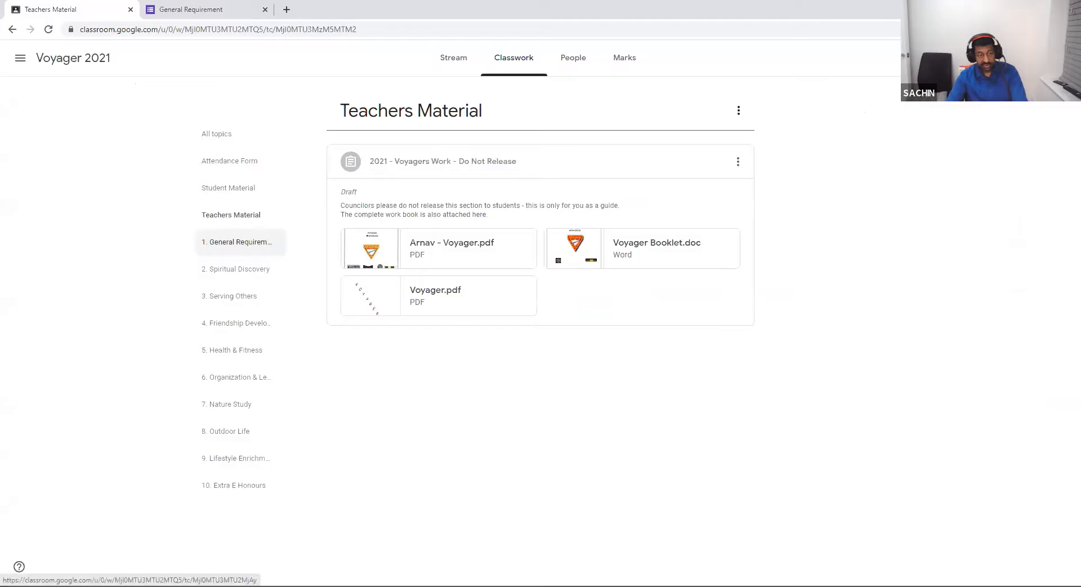
left_click(236, 242)
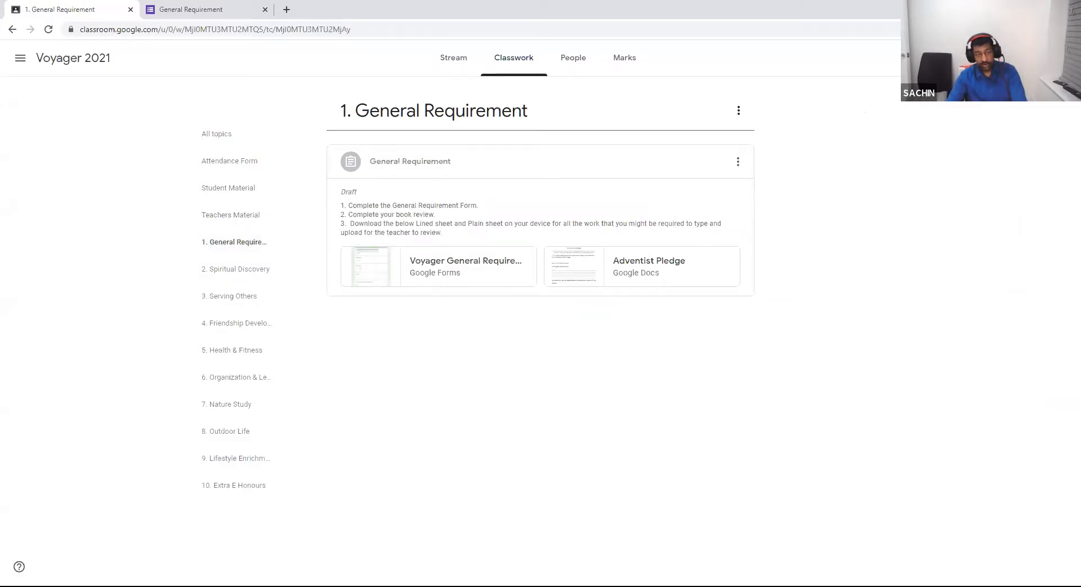
left_click(462, 262)
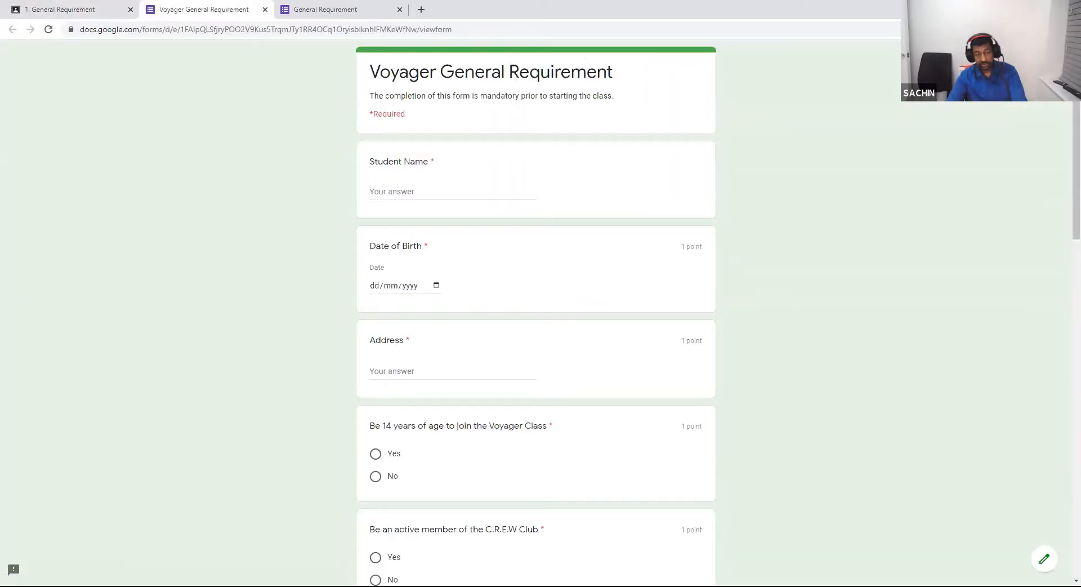
scroll(535, 316, "down", 2)
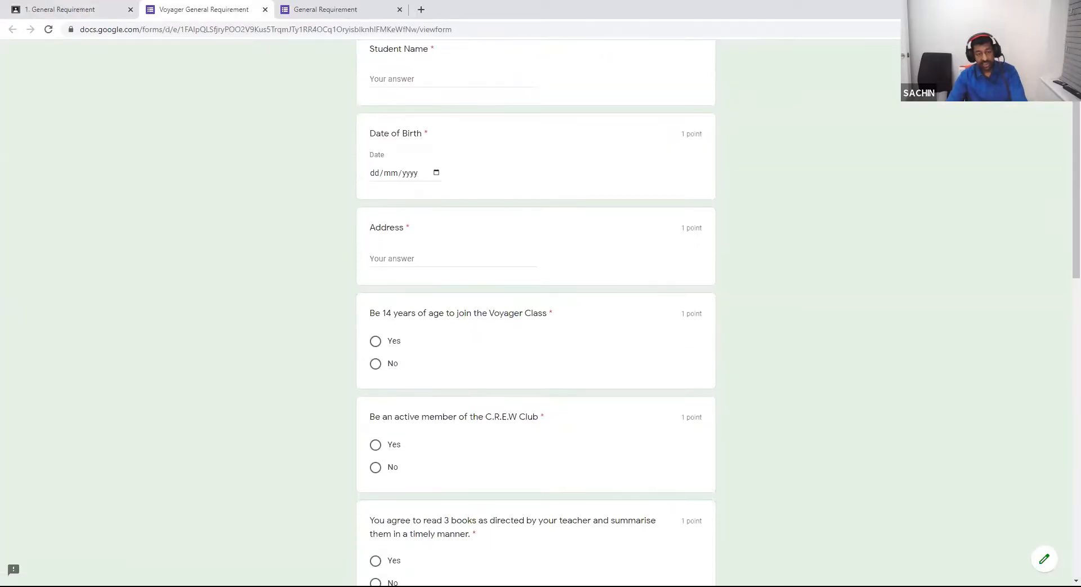
scroll(536, 315, "down", 2)
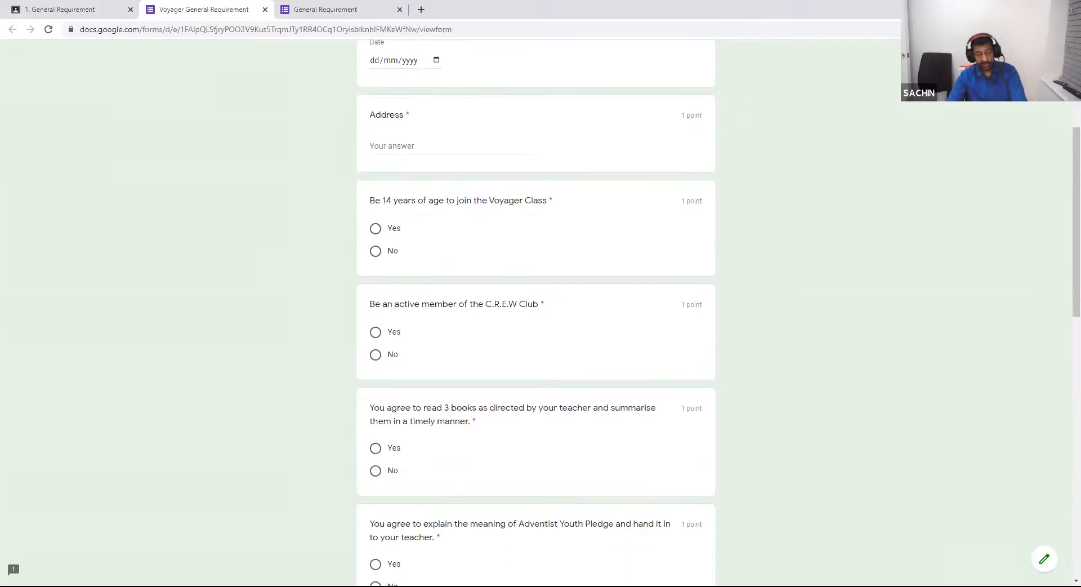
scroll(536, 315, "down", 6)
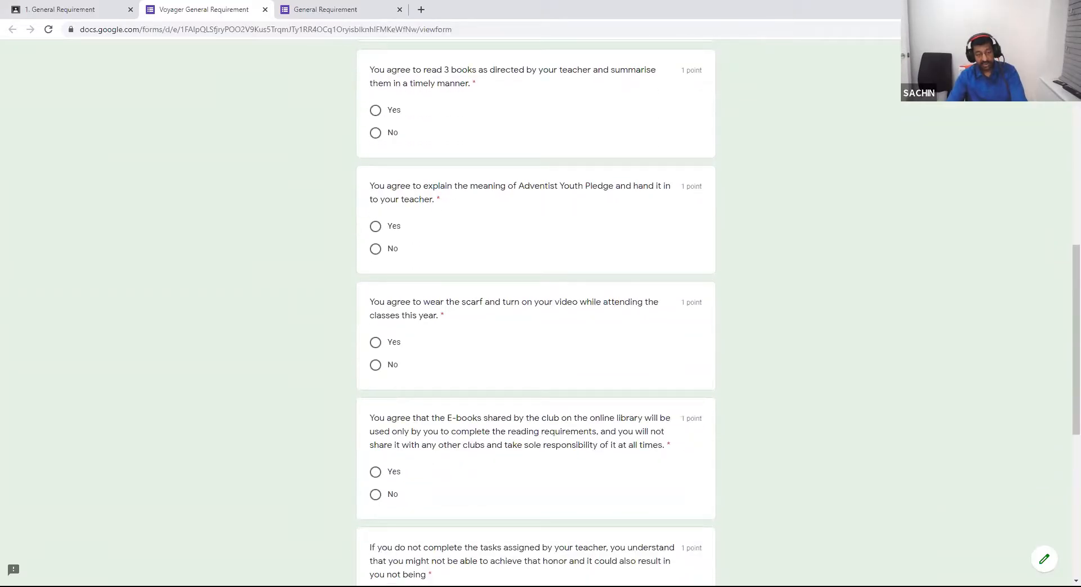
scroll(535, 315, "down", 7)
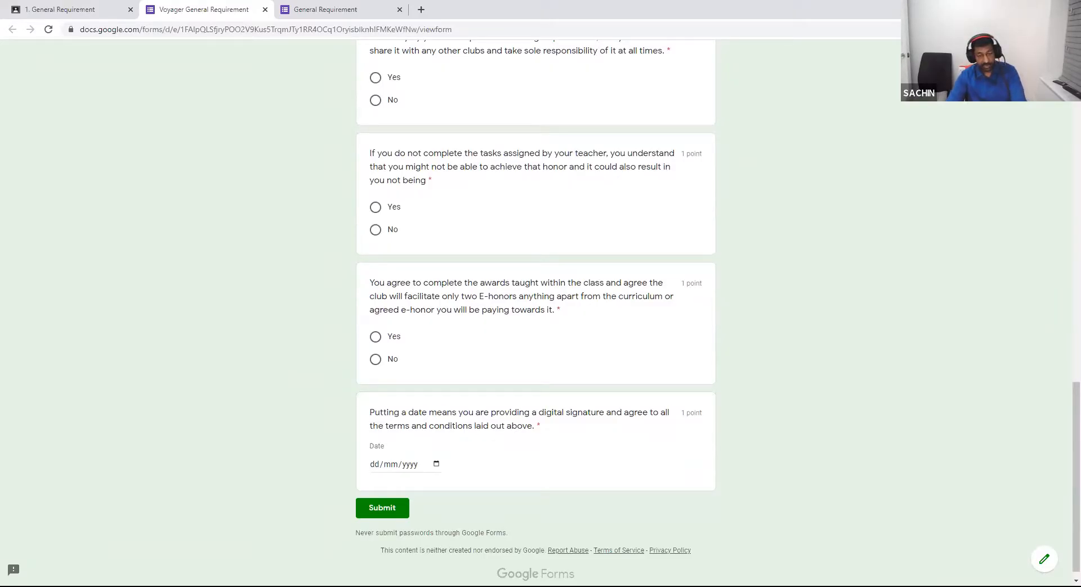
scroll(536, 315, "up", 20)
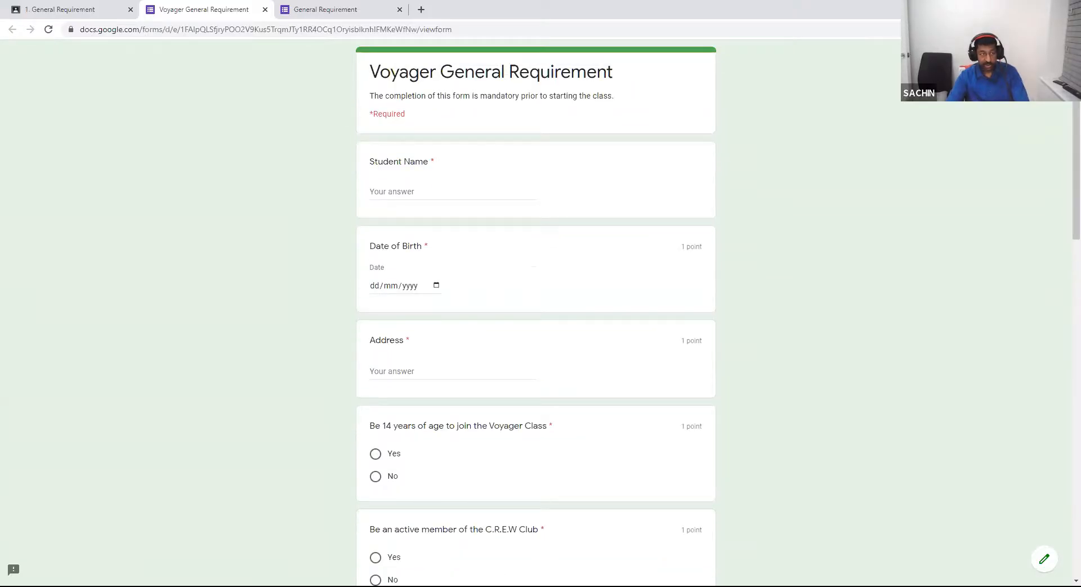
left_click(67, 10)
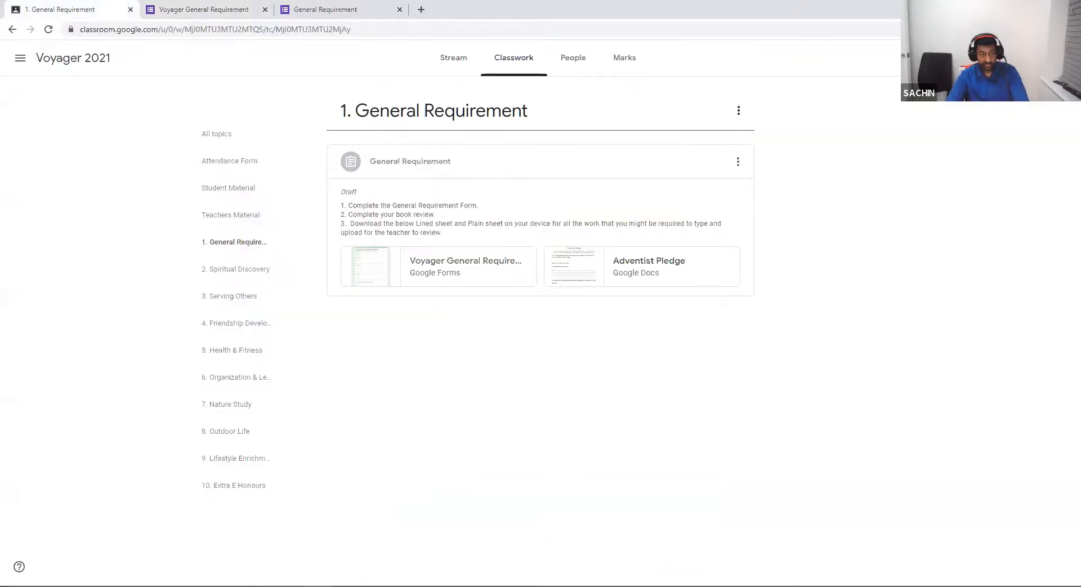
Browse the 2. Spiritual Discovery and 10. Extra E Honours topics, then switch to Student Material.
left_click(240, 269)
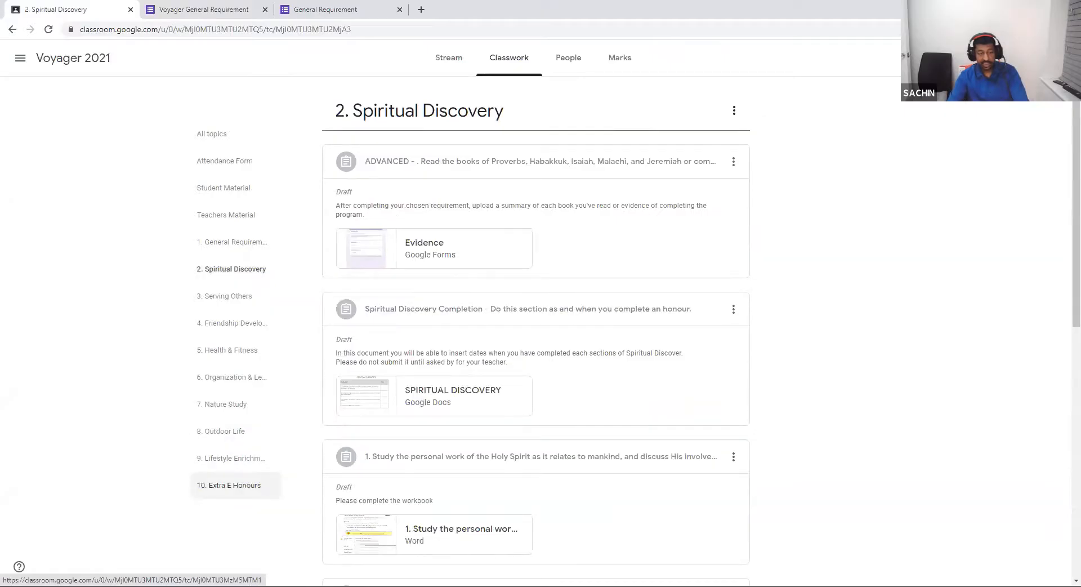
left_click(228, 485)
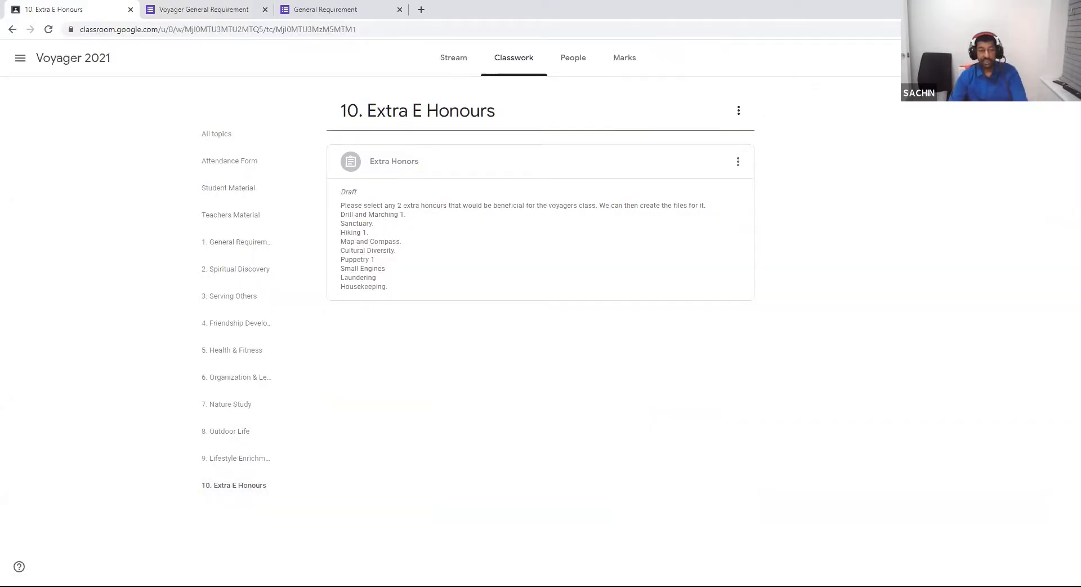
mouse_move(376, 287)
left_mouse_down()
mouse_move(341, 215)
mouse_move(388, 288)
mouse_move(341, 244)
mouse_move(387, 288)
mouse_move(377, 277)
left_mouse_up()
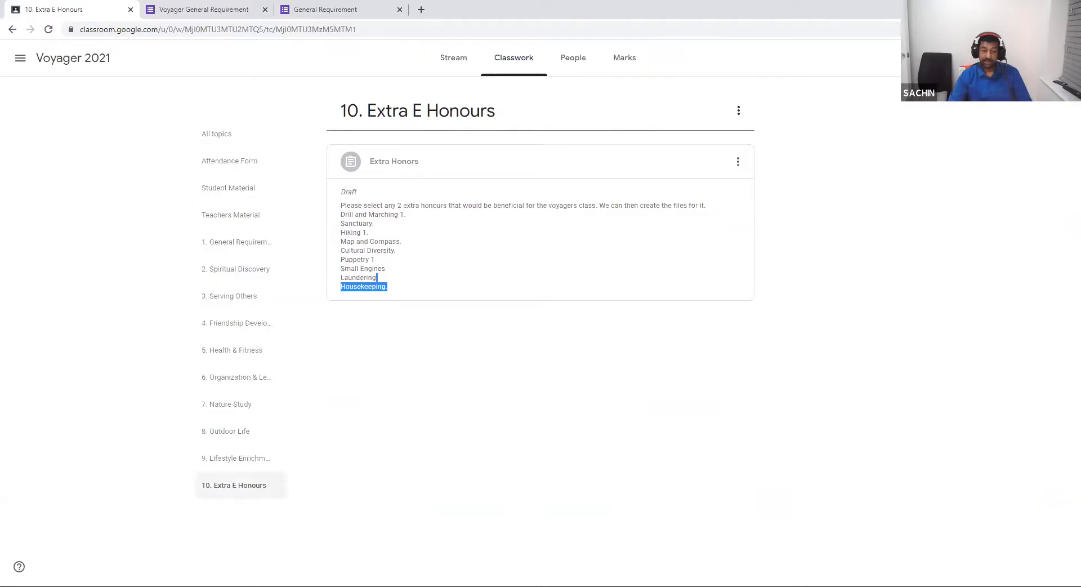
left_click(604, 350)
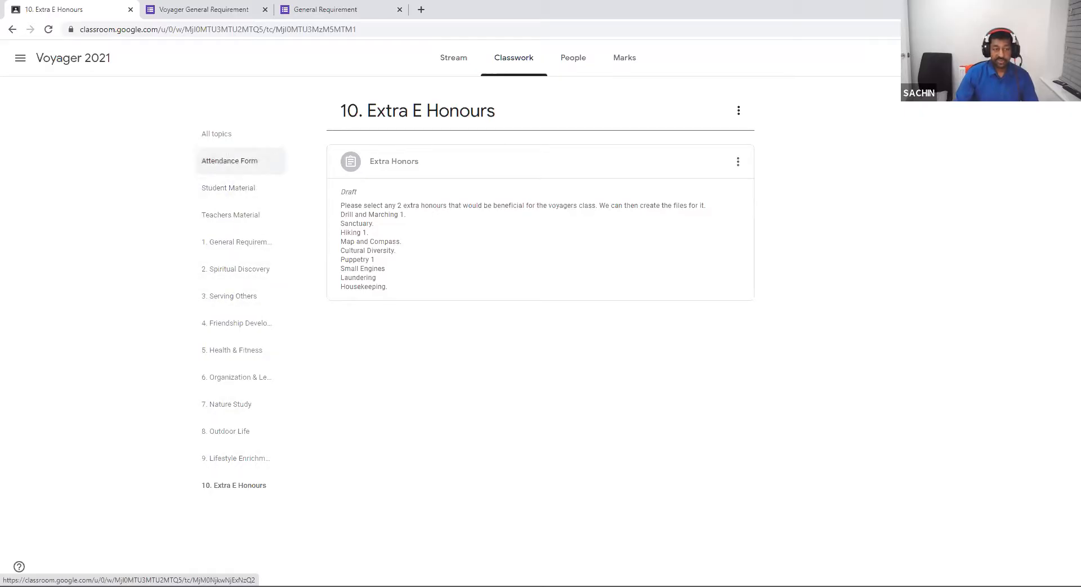
left_click(228, 187)
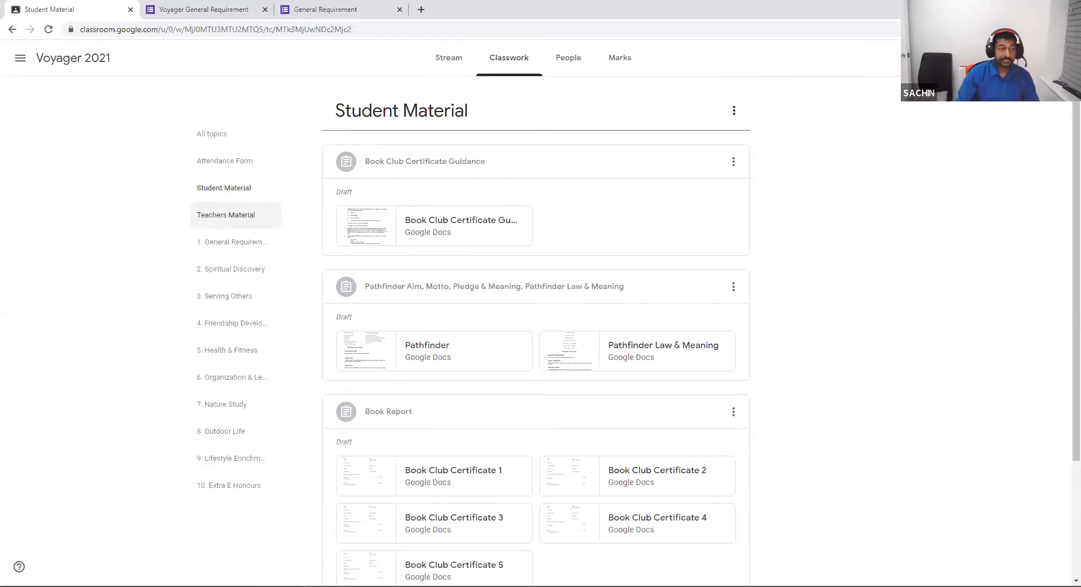
Review the Do Not Release draft in Teachers Material, then go back to Classes.
left_click(226, 215)
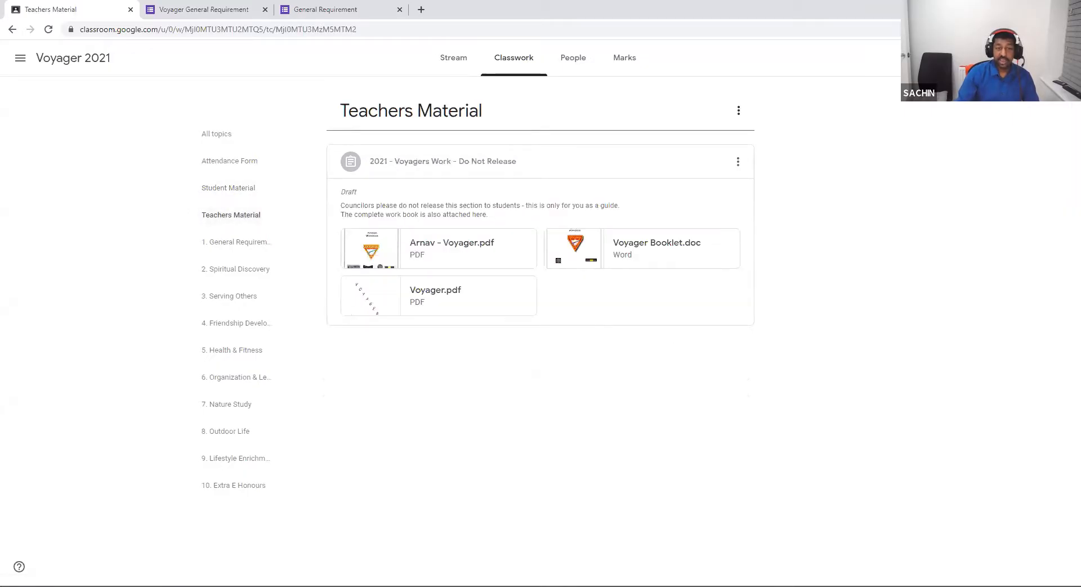
left_click_drag(517, 161, 485, 161)
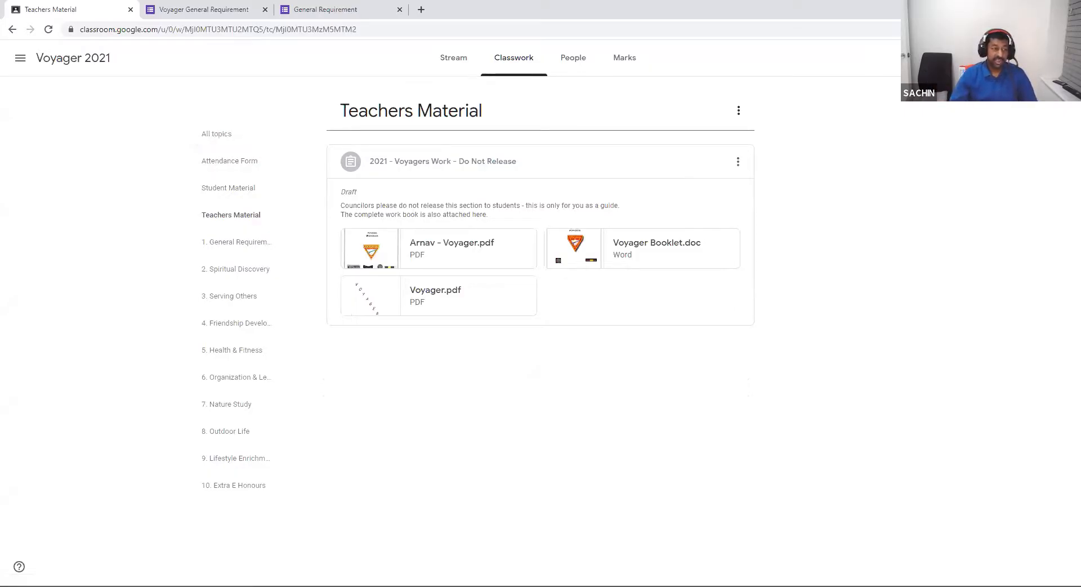
left_click(21, 58)
left_click(20, 59)
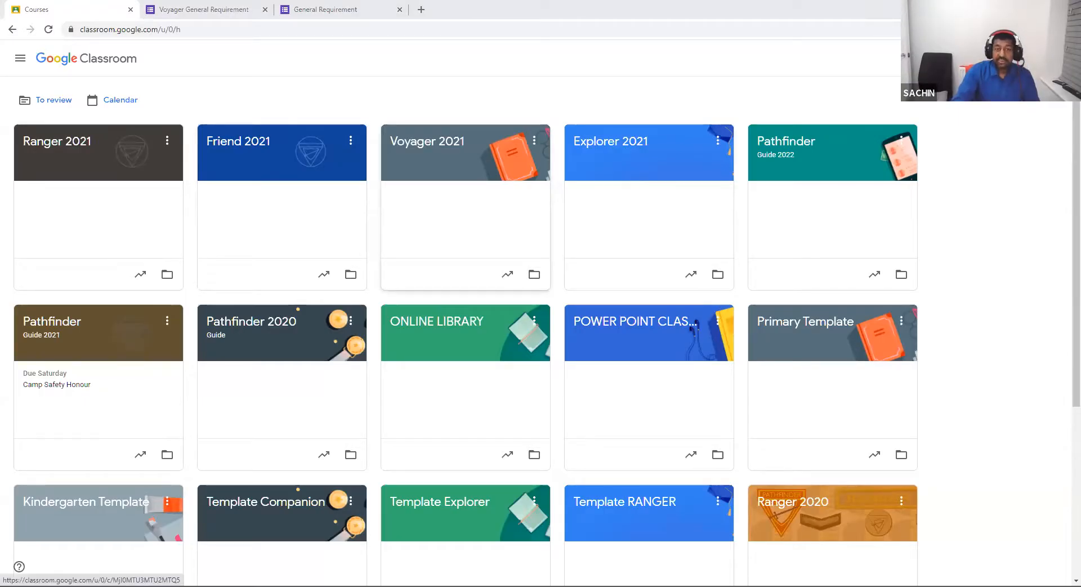
Reopen the Voyager 2021 class from Classes and go to its People tab.
left_click(465, 220)
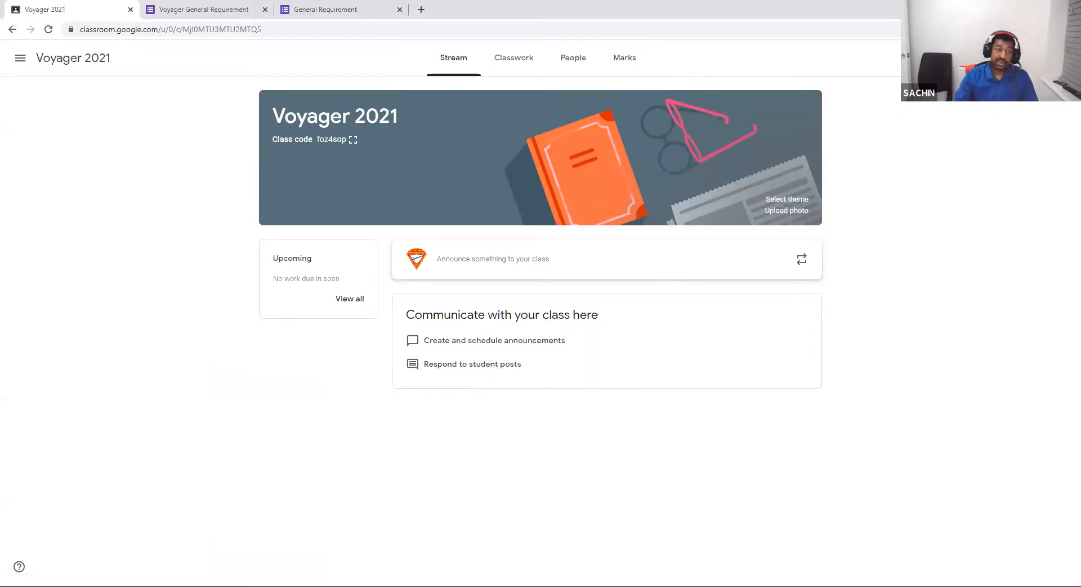
left_click(21, 57)
left_click(25, 62)
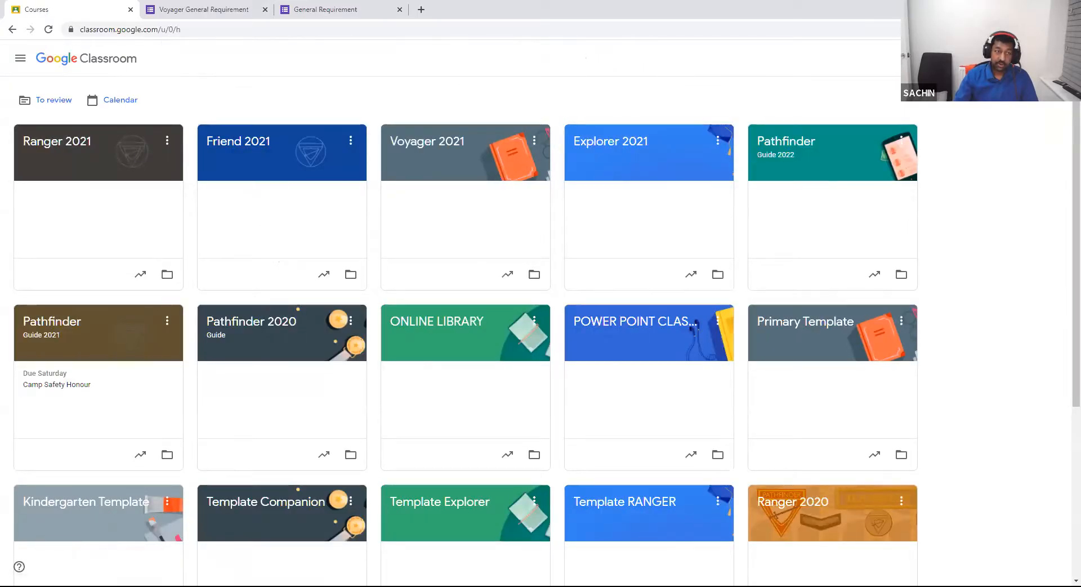
left_click(427, 142)
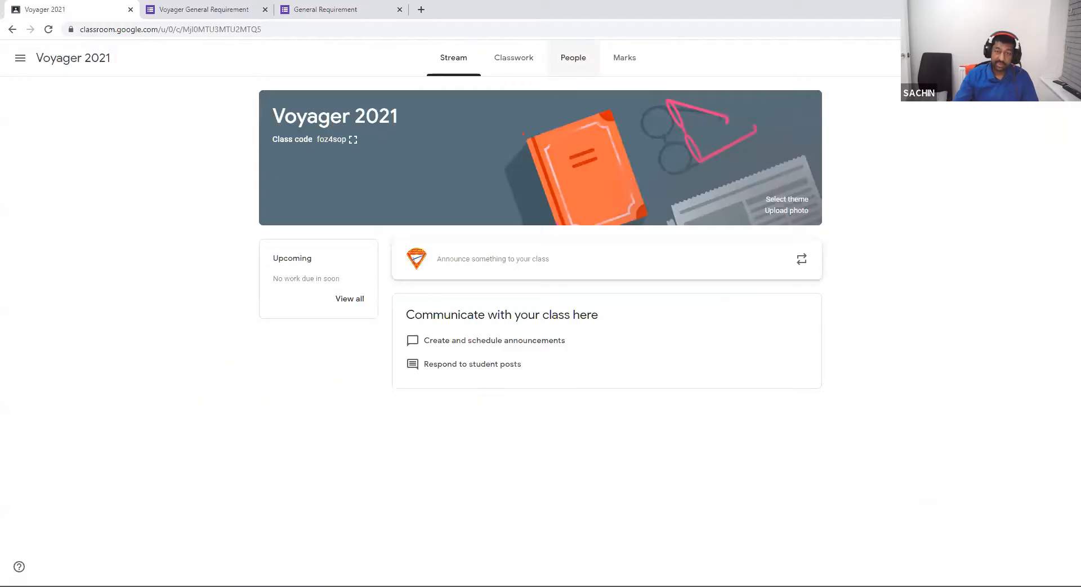
left_click(573, 58)
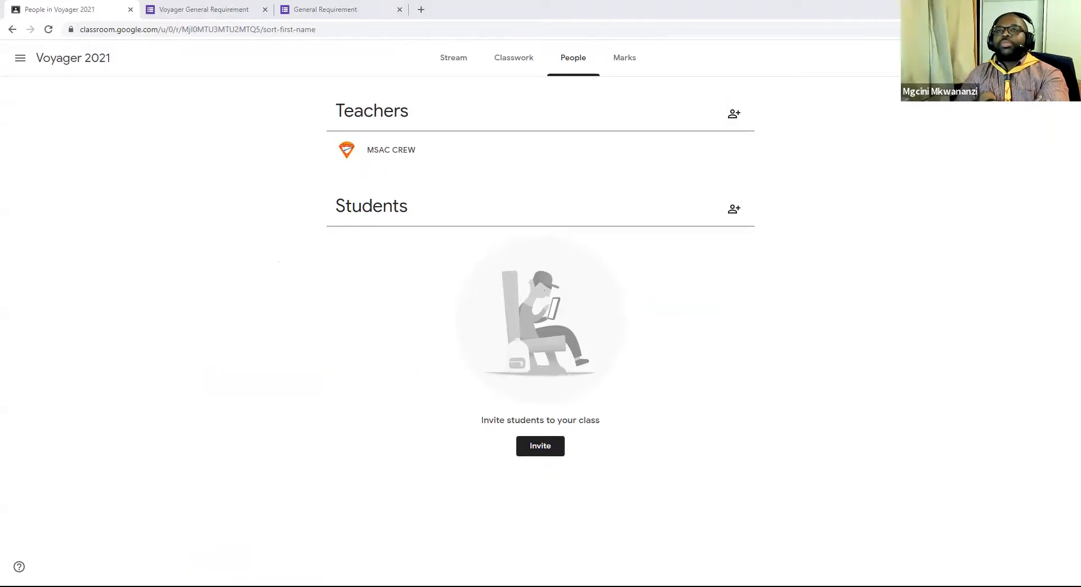
Enter the co-teacher's e-mail address in the add-teacher box, accept the suggestion, and send the invitation.
left_click(733, 113)
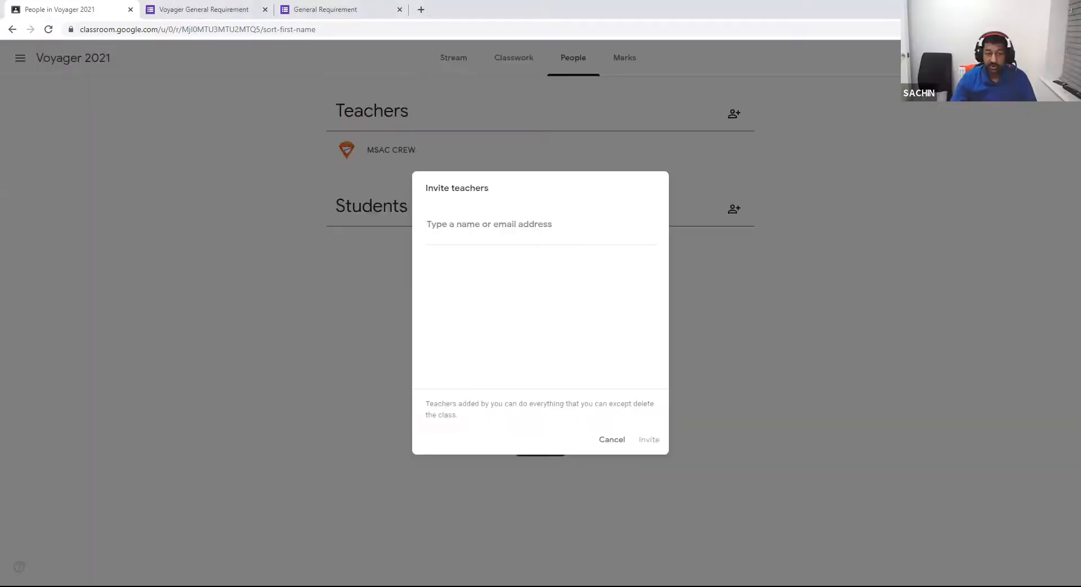
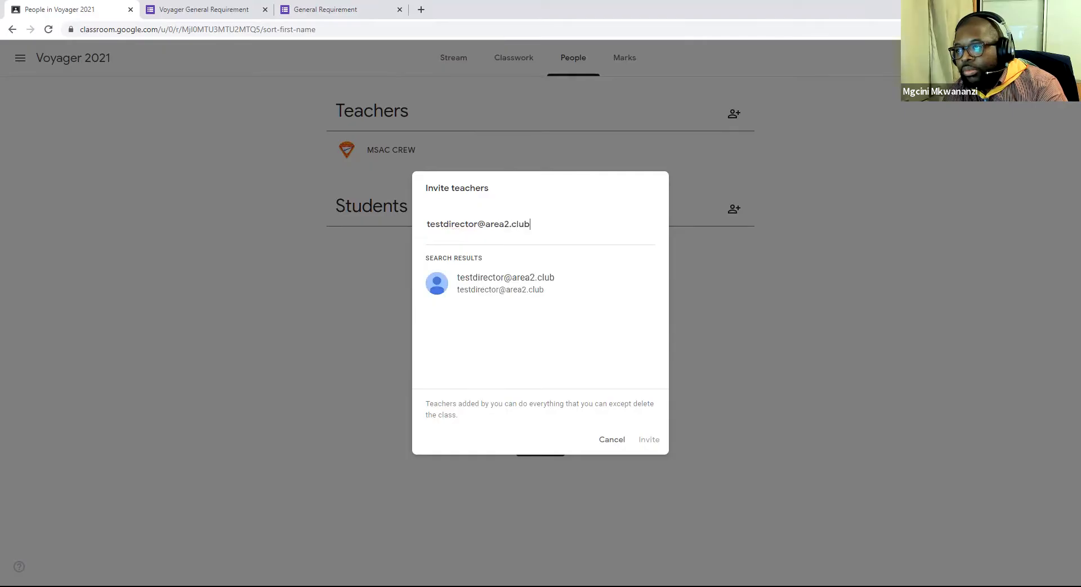
key("Return")
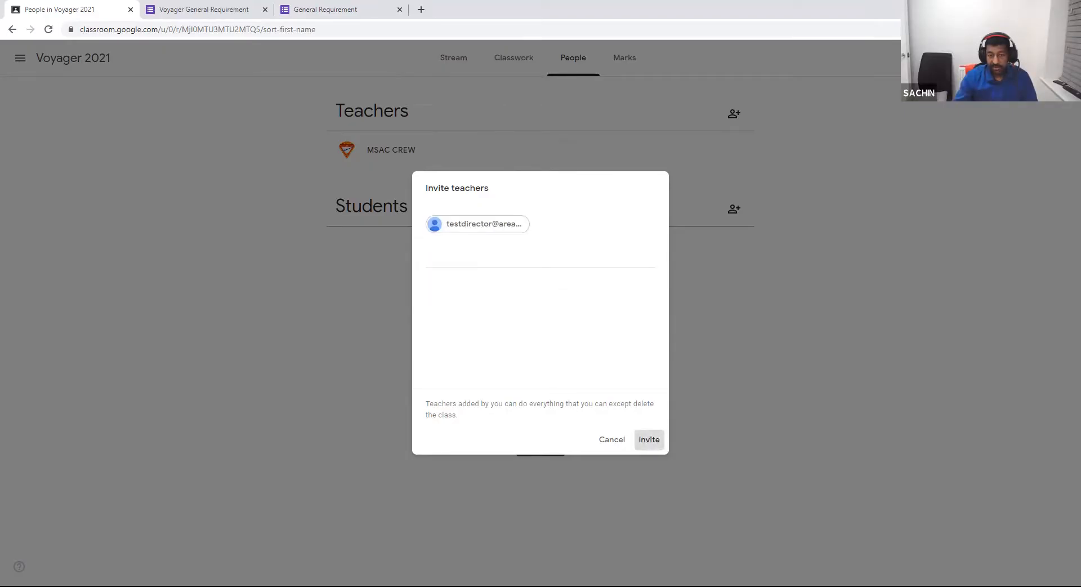
left_click(649, 439)
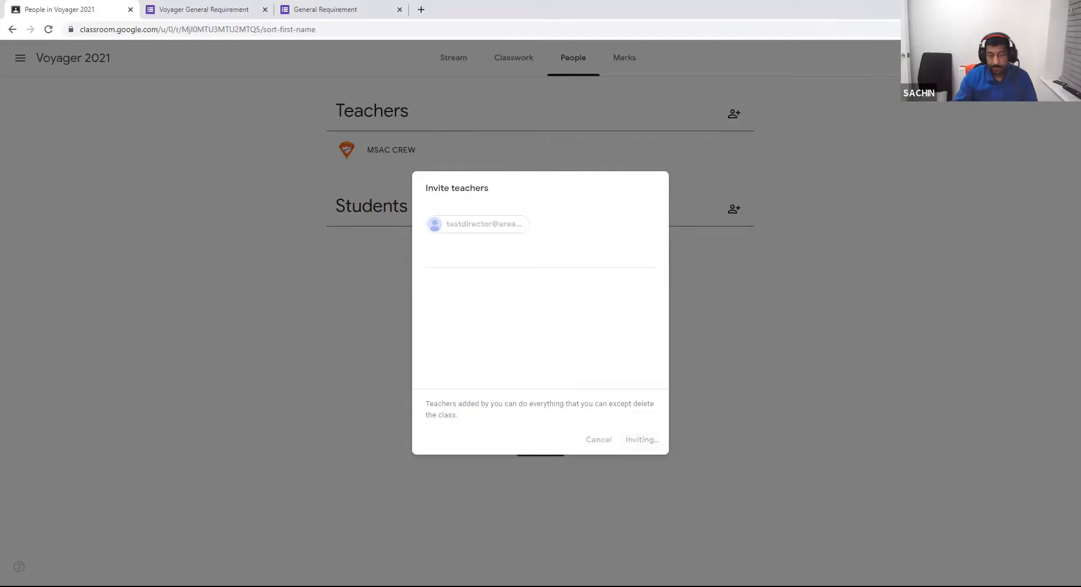
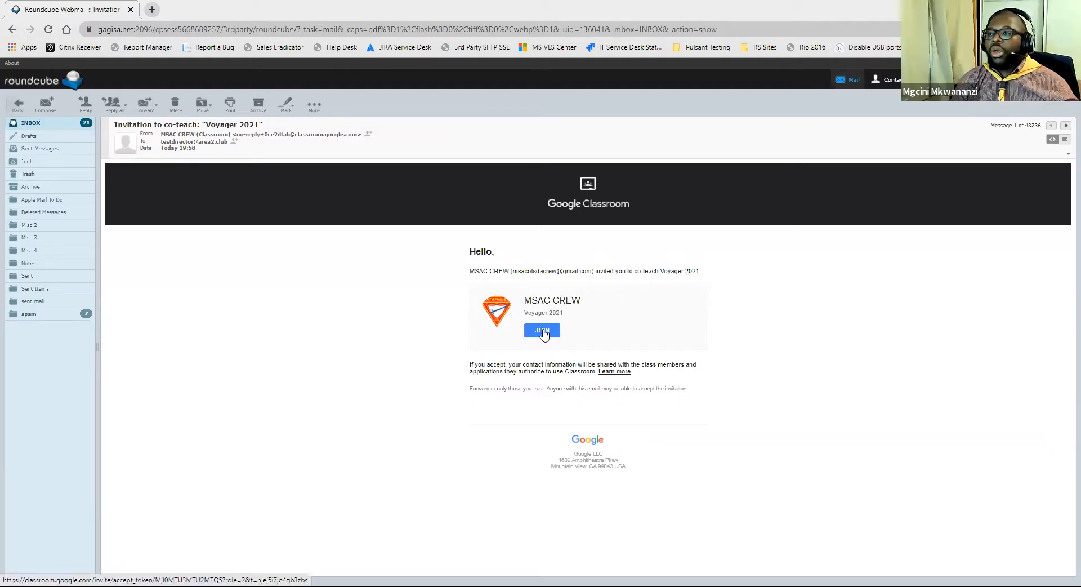
Copy the join link address from the invitation e-mail in Roundcube.
right_click(543, 331)
left_click(572, 411)
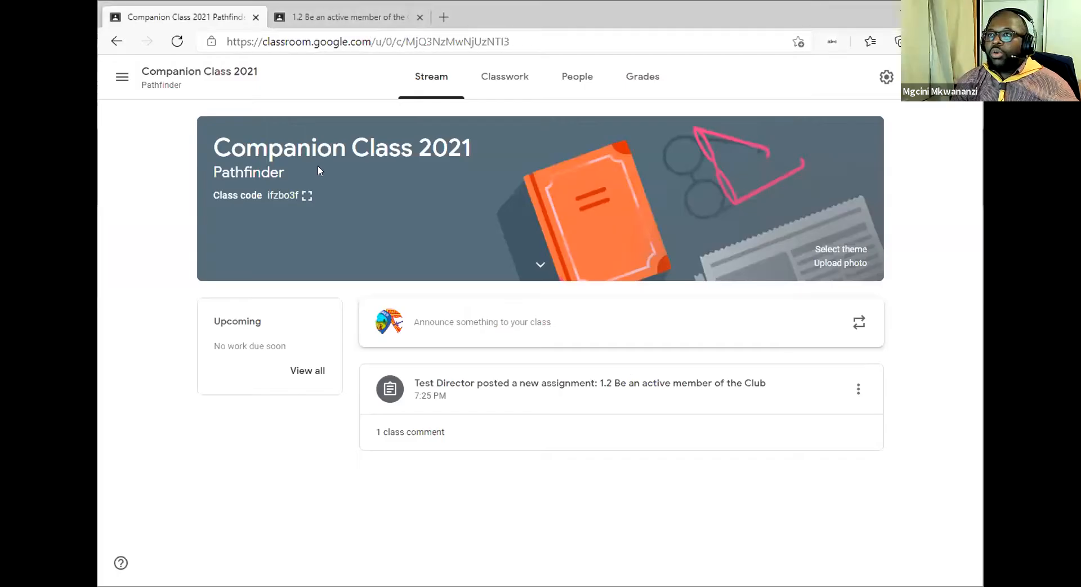
Load the copied invite link, point out the signed-in account, and accept co-teaching Voyager 2021.
left_click(284, 40)
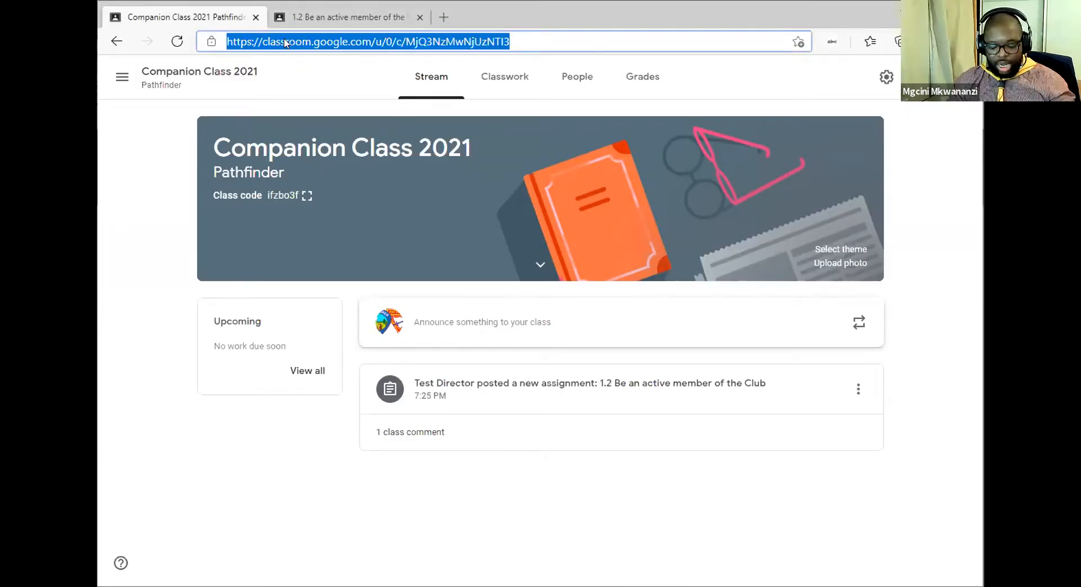
key("ctrl+v")
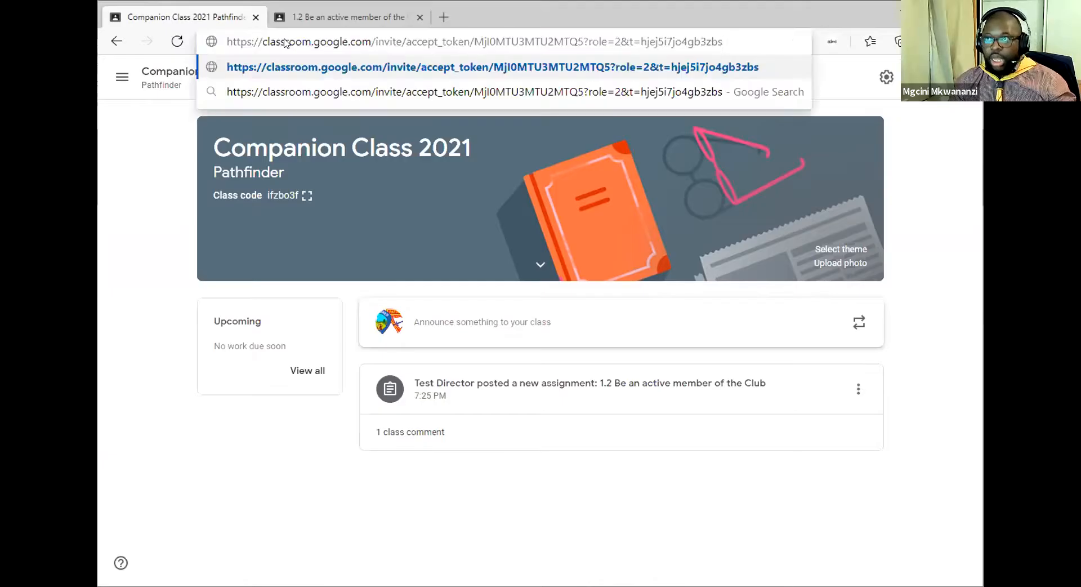
key("Return")
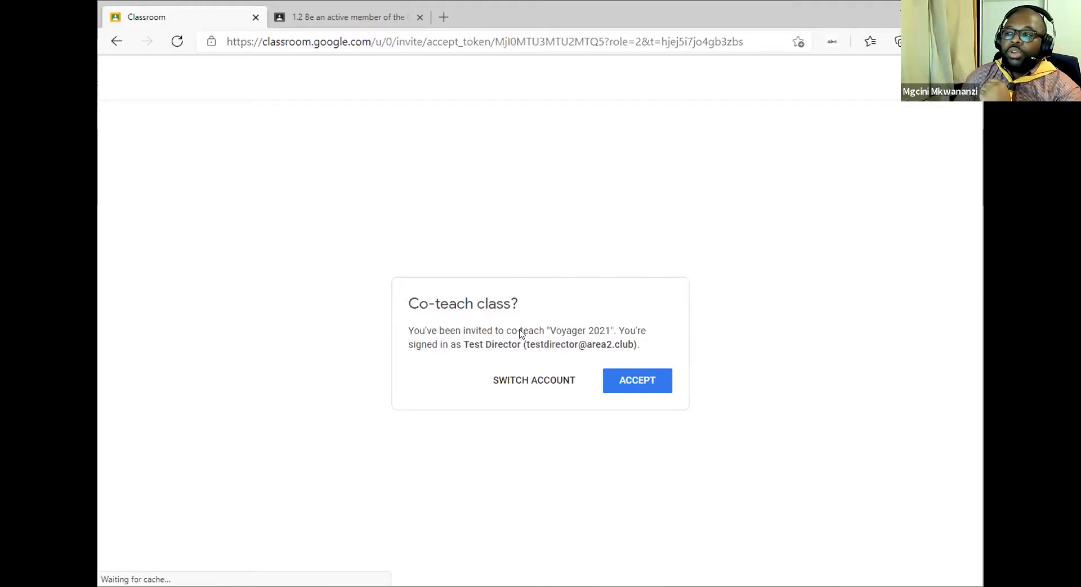
left_click_drag(463, 344, 634, 342)
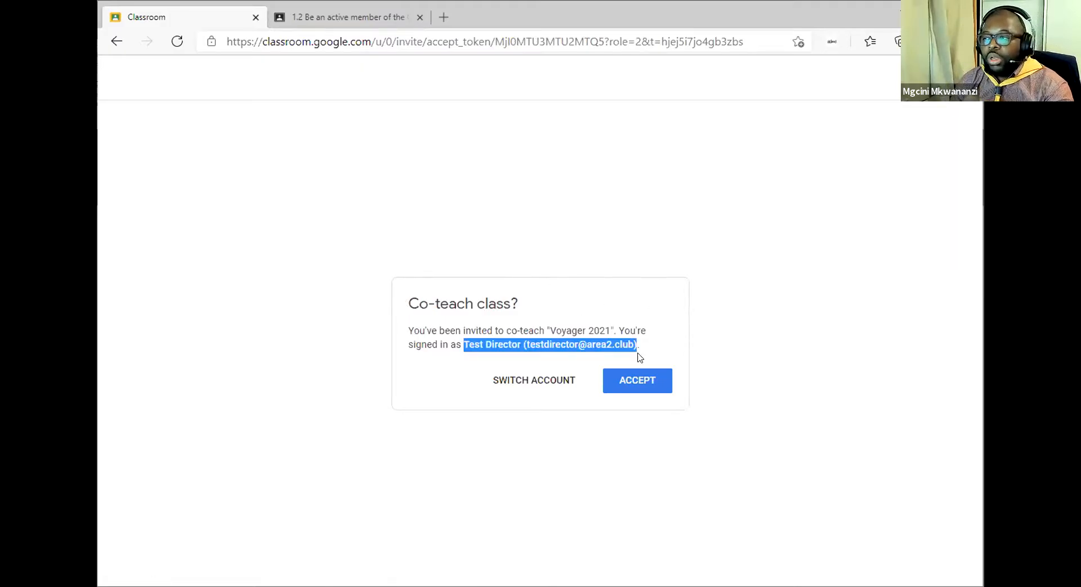
left_click(639, 345)
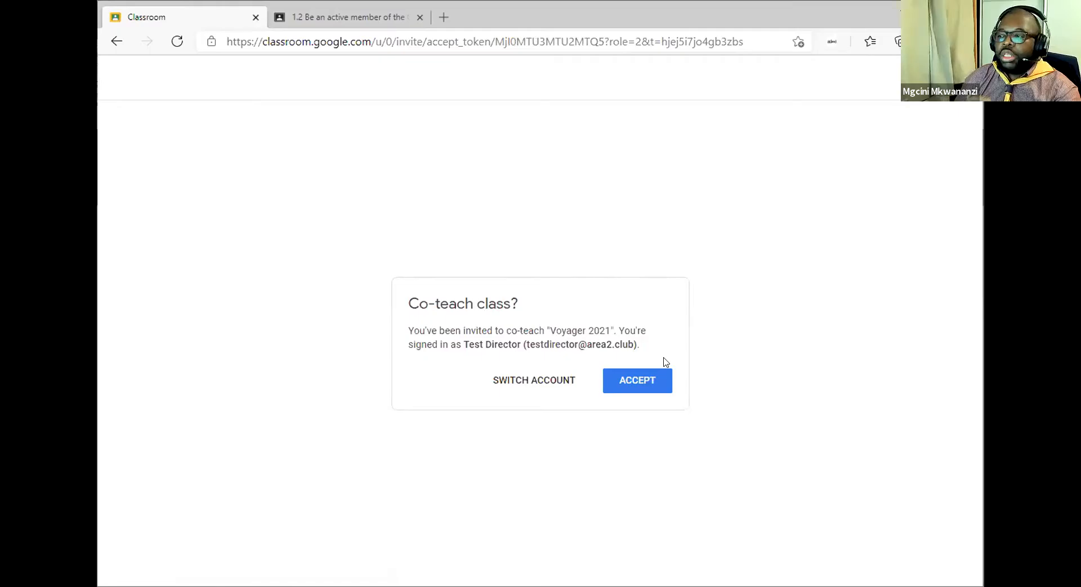
left_click(639, 381)
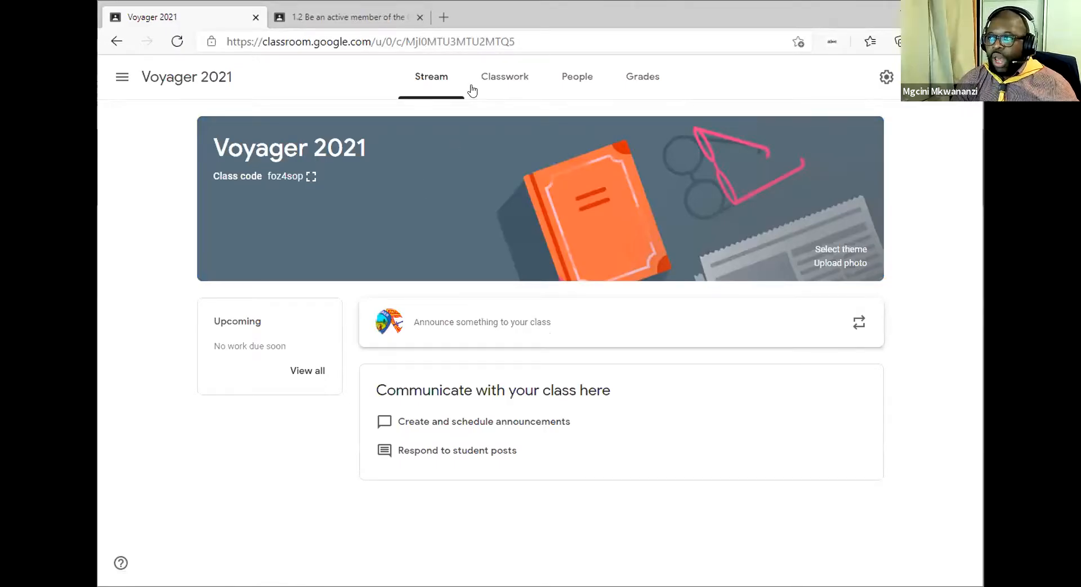
Scroll through the Voyager 2021 Classwork topics.
left_click(497, 87)
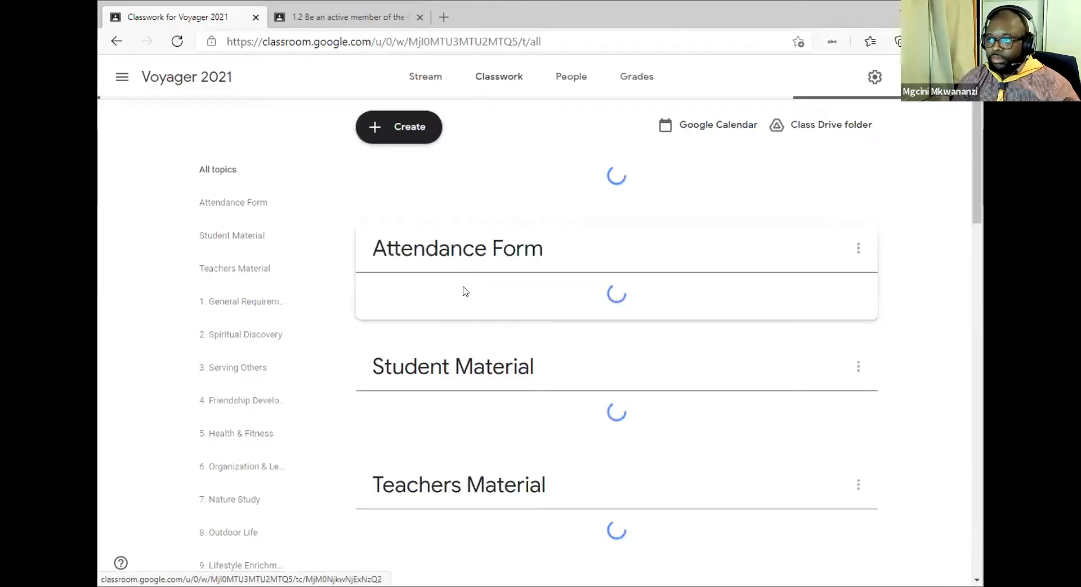
scroll(525, 284, "down", 2)
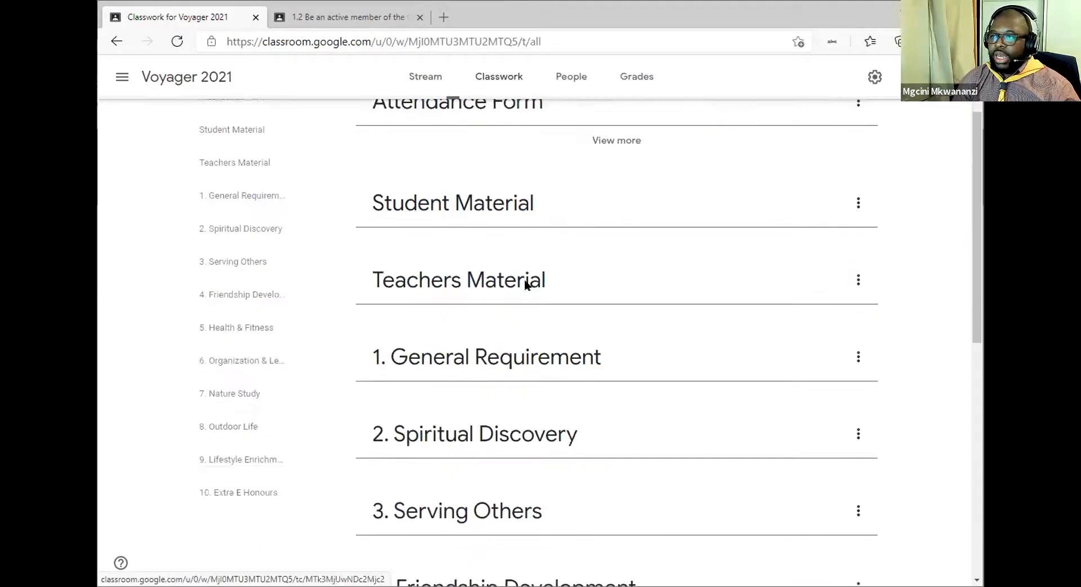
scroll(512, 286, "down", 1)
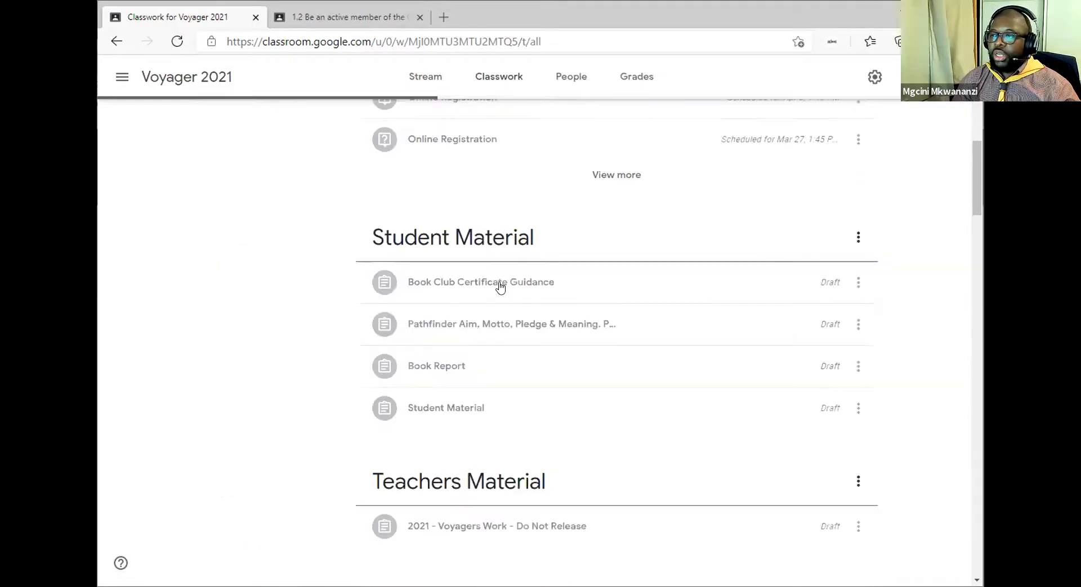
scroll(504, 296, "down", 8)
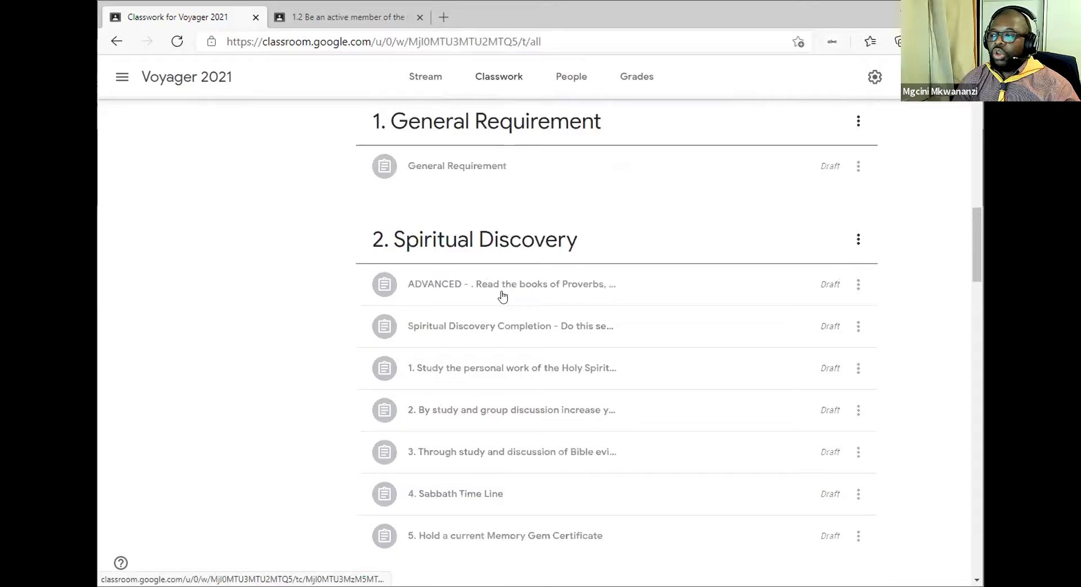
scroll(499, 292, "down", 10)
scroll(499, 292, "up", 20)
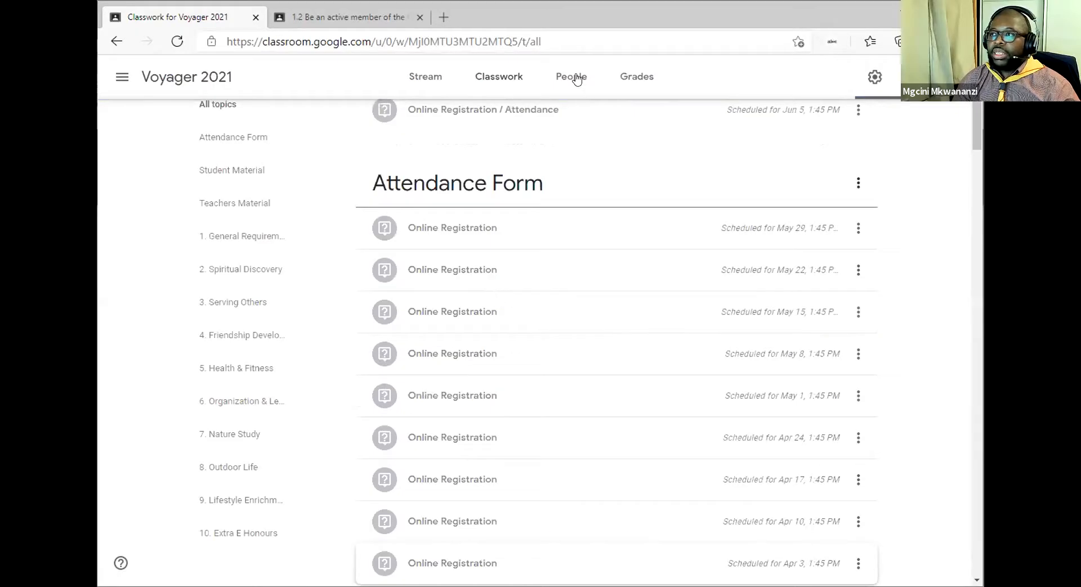
Check Voyager 2021's People list, then return to the Classes home page.
left_click(560, 95)
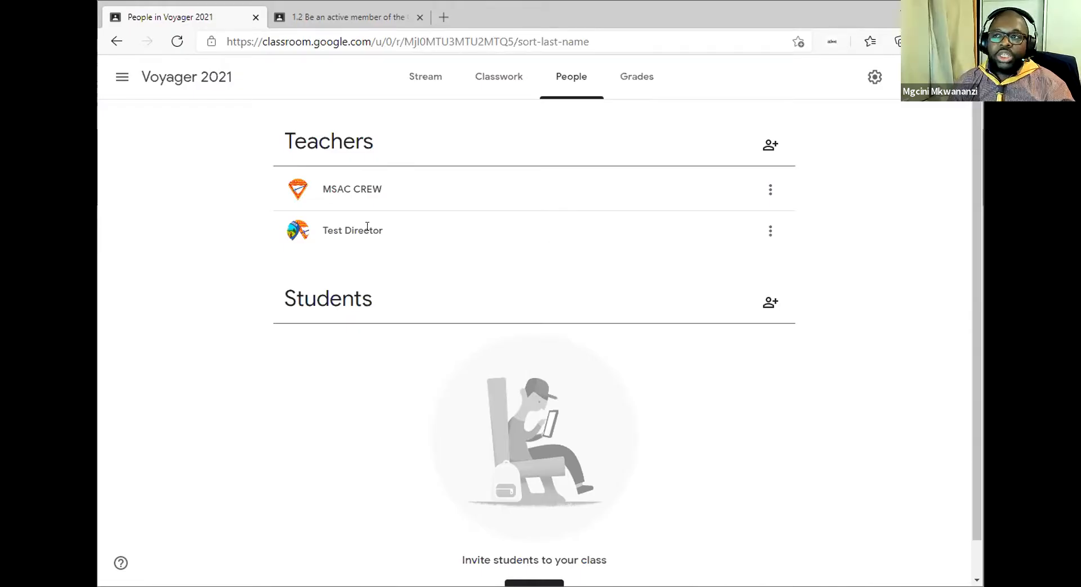
left_click(119, 84)
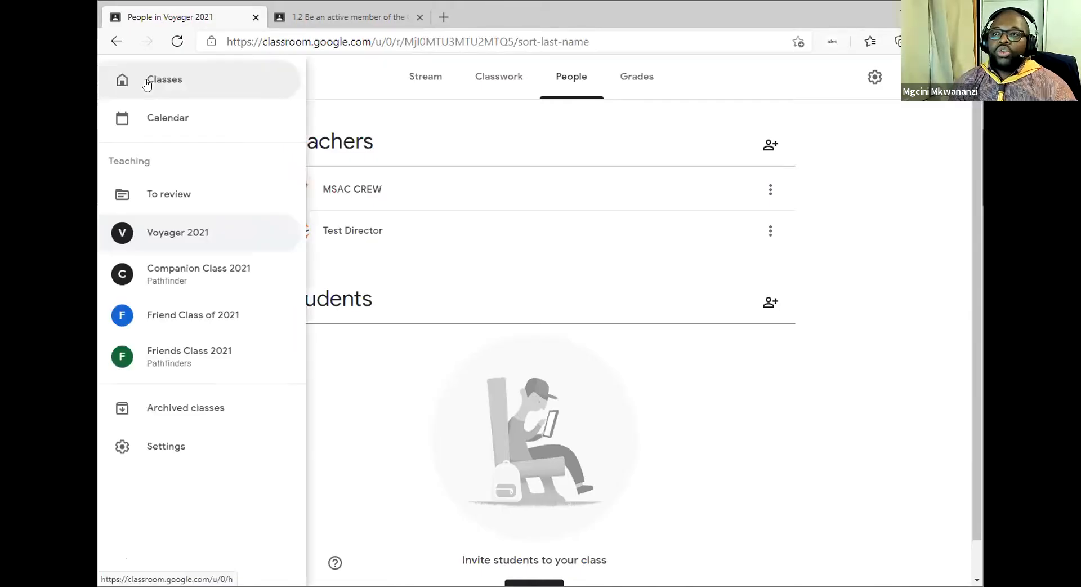
left_click(149, 79)
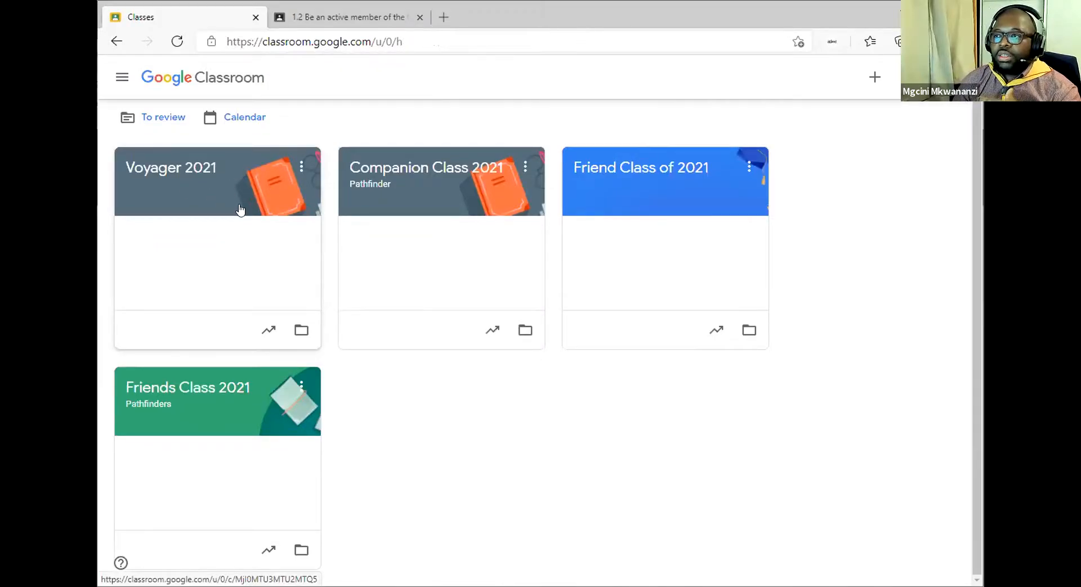
left_click(300, 166)
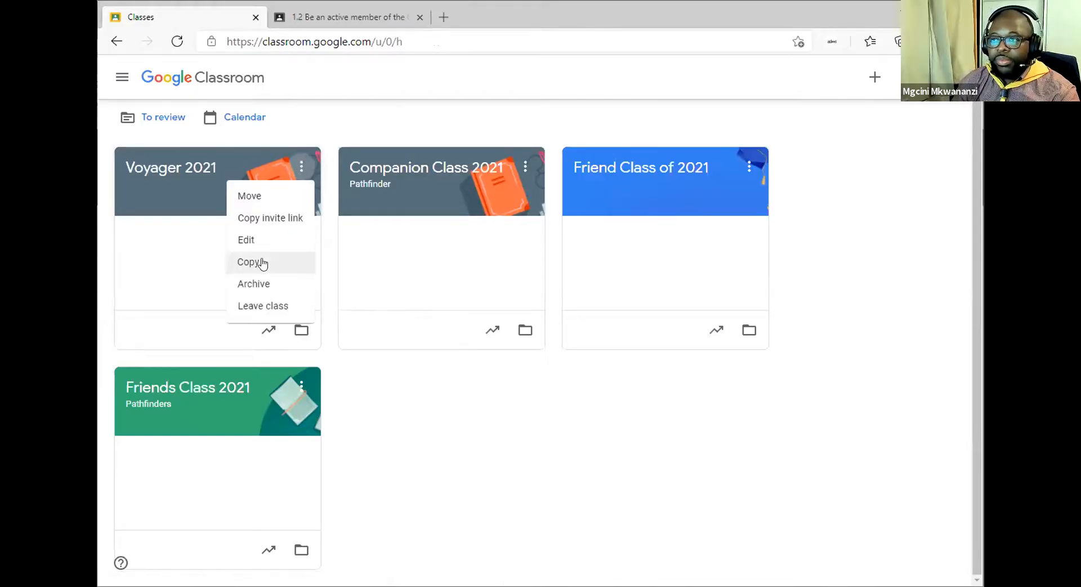
Copy the Voyager 2021 class from its card menu, naming the copy 'NEW Voyager 2021'.
left_click(295, 169)
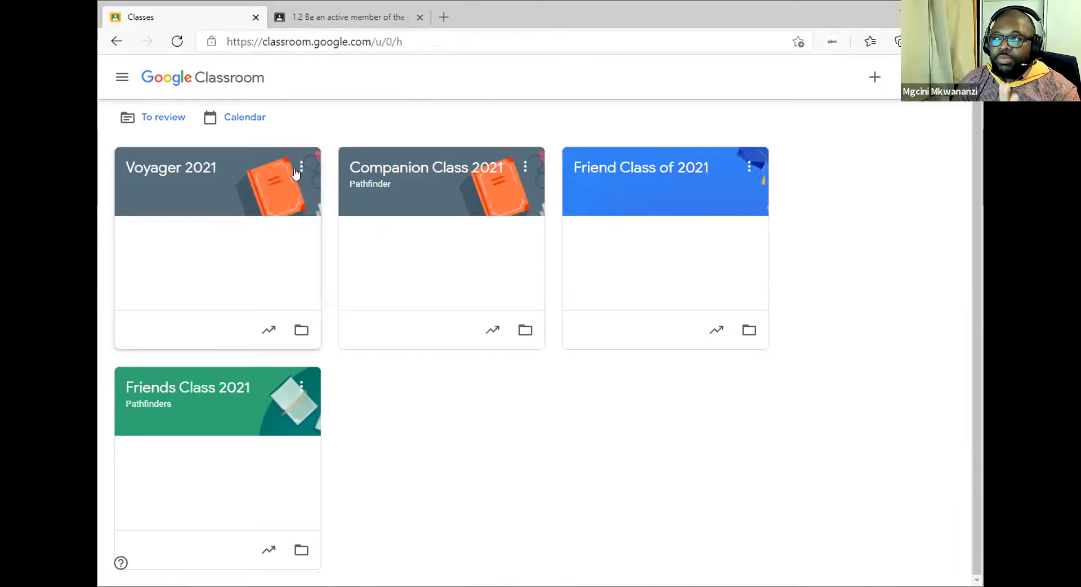
left_click(295, 171)
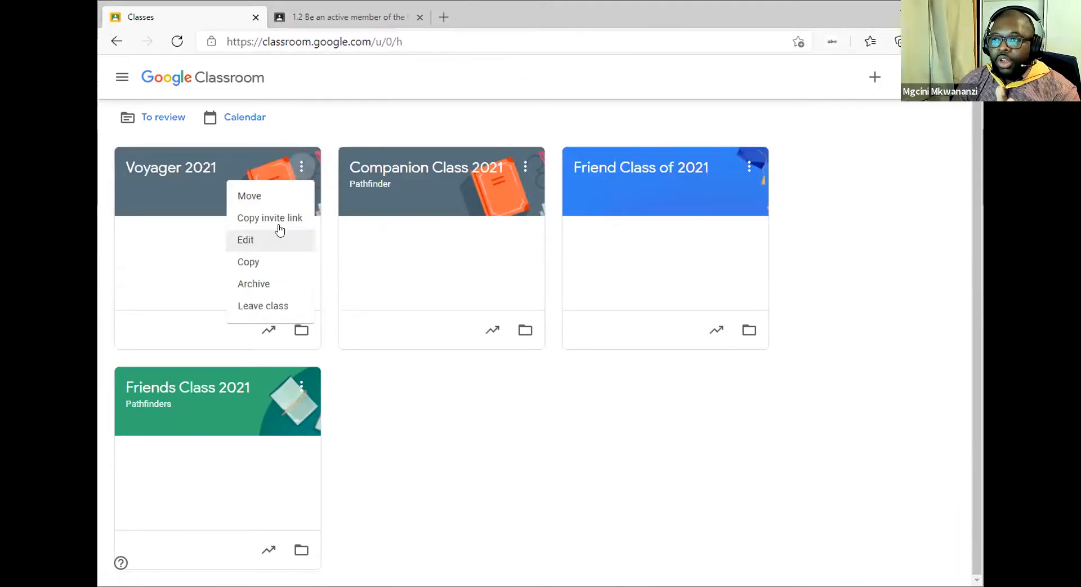
left_click(250, 263)
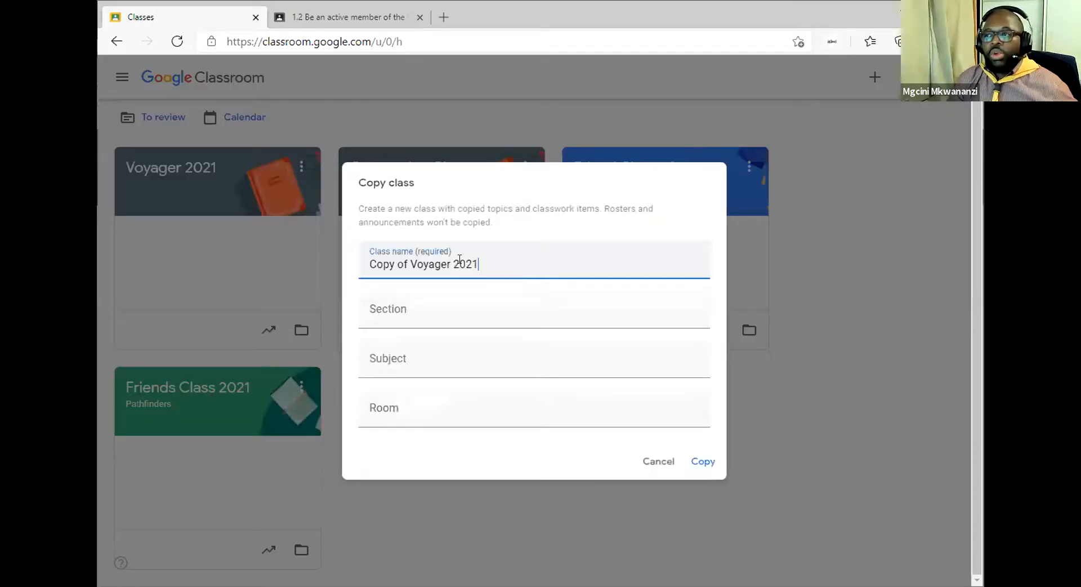
left_click(407, 265)
key("shift+Home")
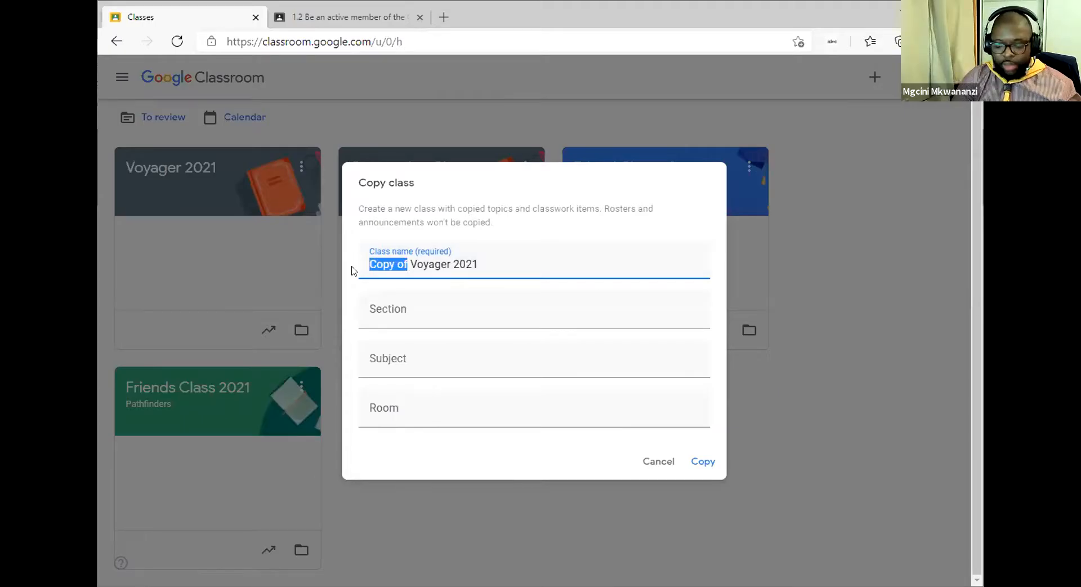
type("NEW")
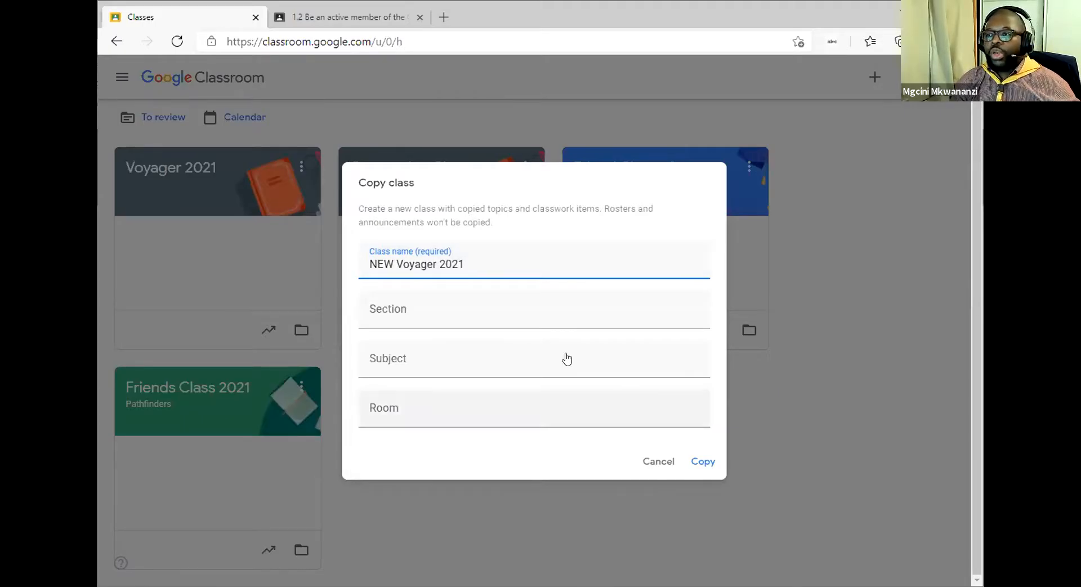
left_click(493, 335)
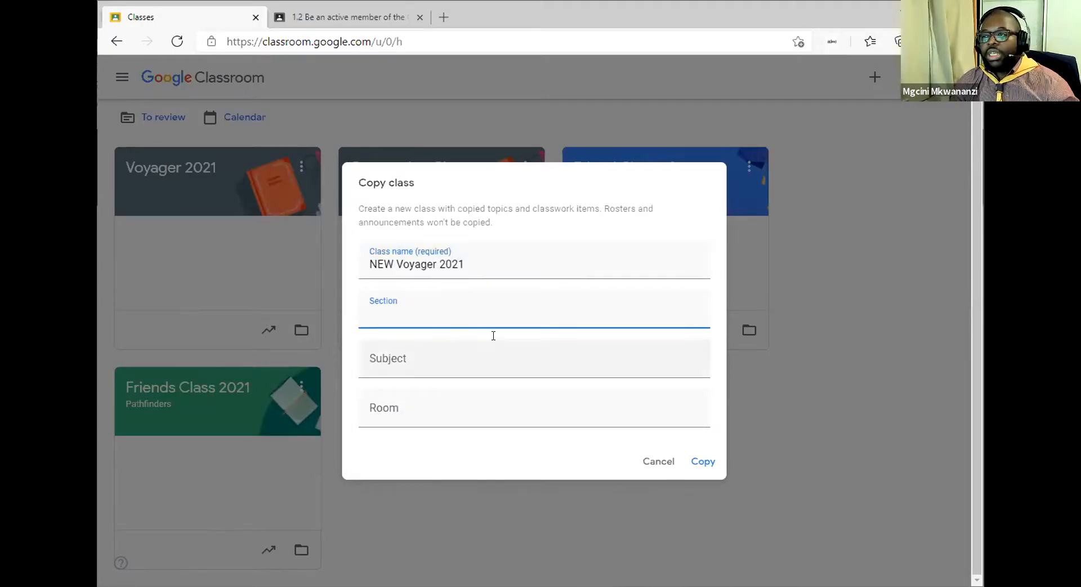
left_click(704, 462)
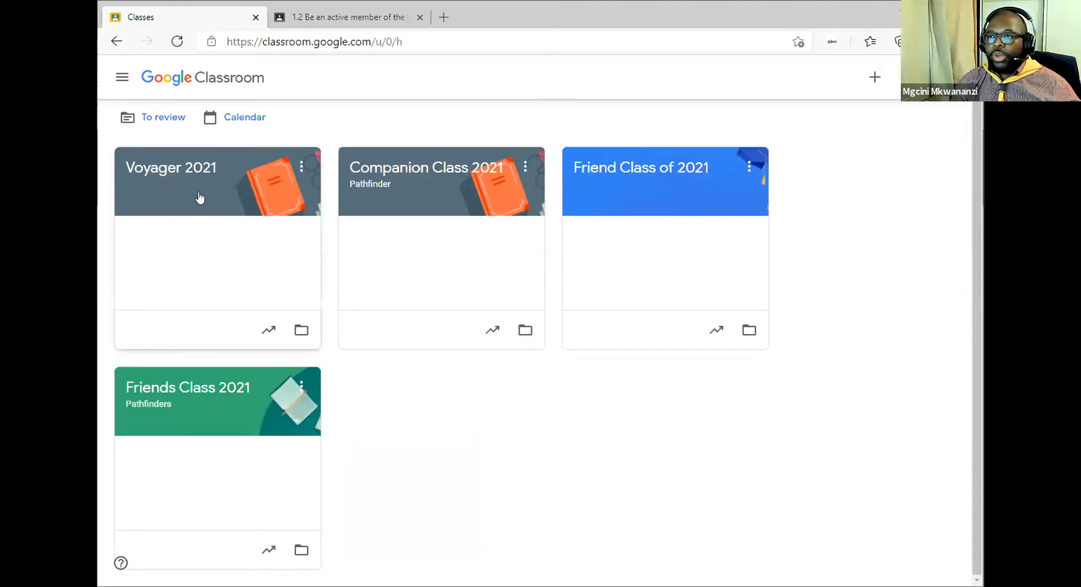
Reload the Classes page and open the NEW Voyager 2021 card once it appears.
left_click(177, 44)
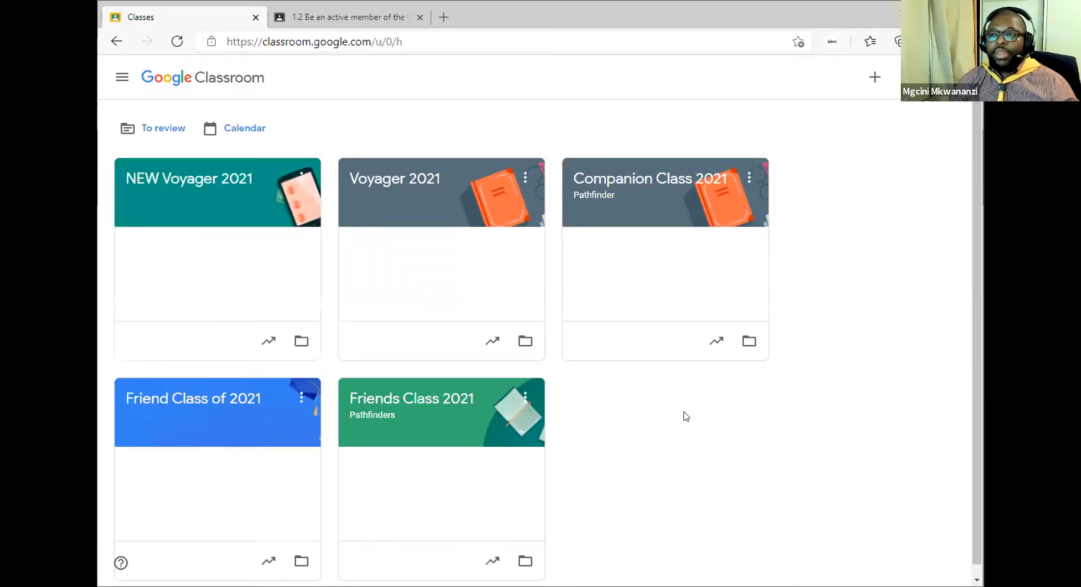
left_click(197, 179)
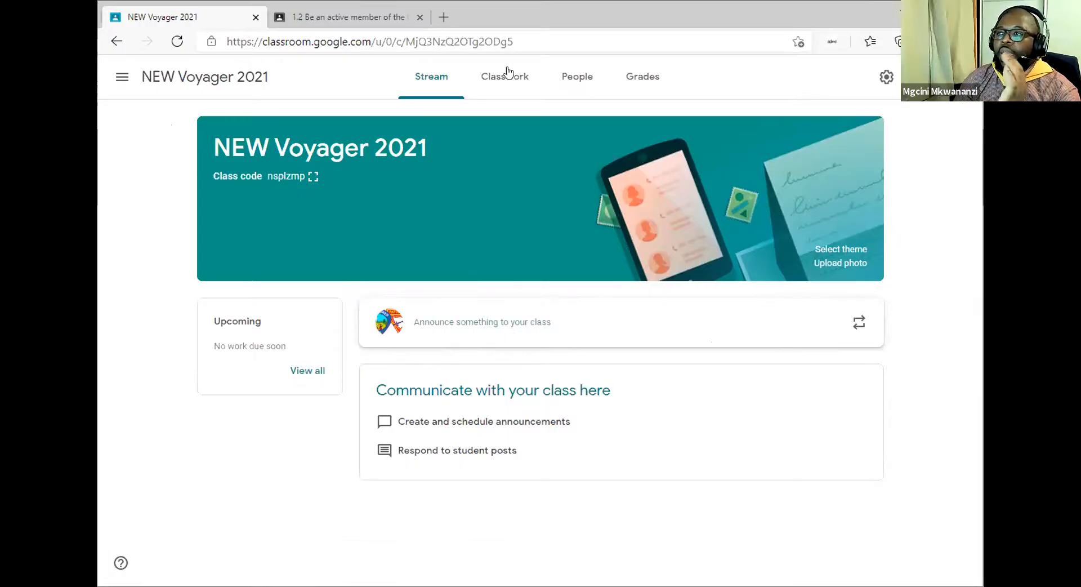
Scroll through NEW Voyager 2021's Classwork, where every copied topic and material shows as Draft.
left_click(499, 85)
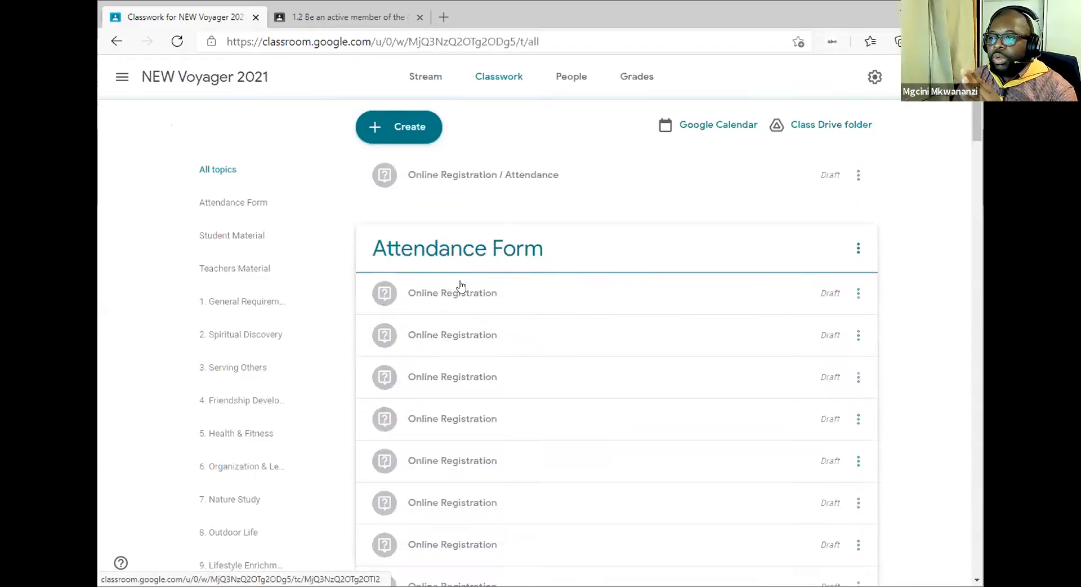
scroll(495, 320, "down", 5)
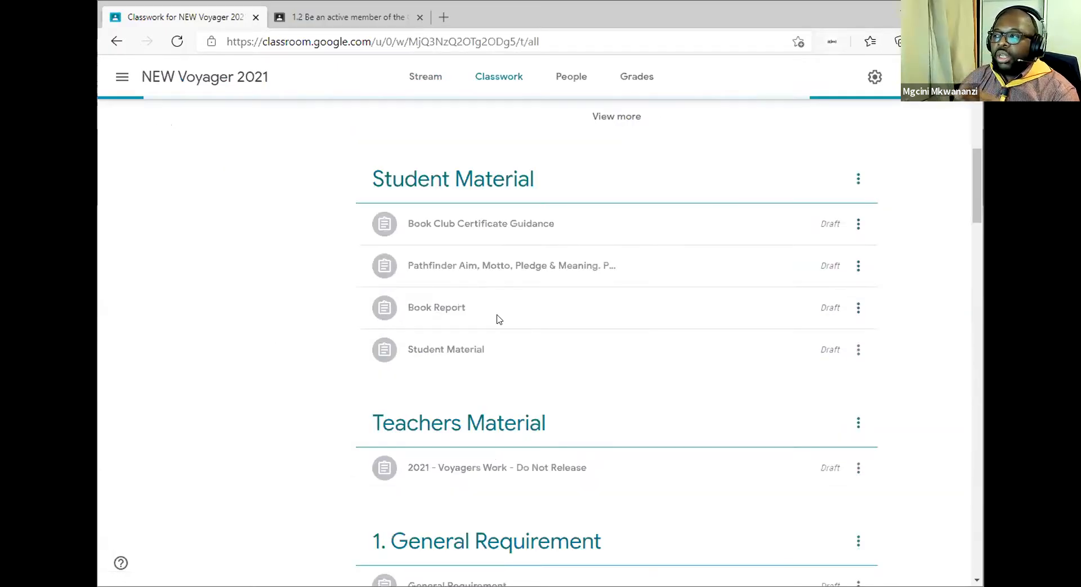
scroll(497, 319, "down", 10)
scroll(495, 318, "down", 10)
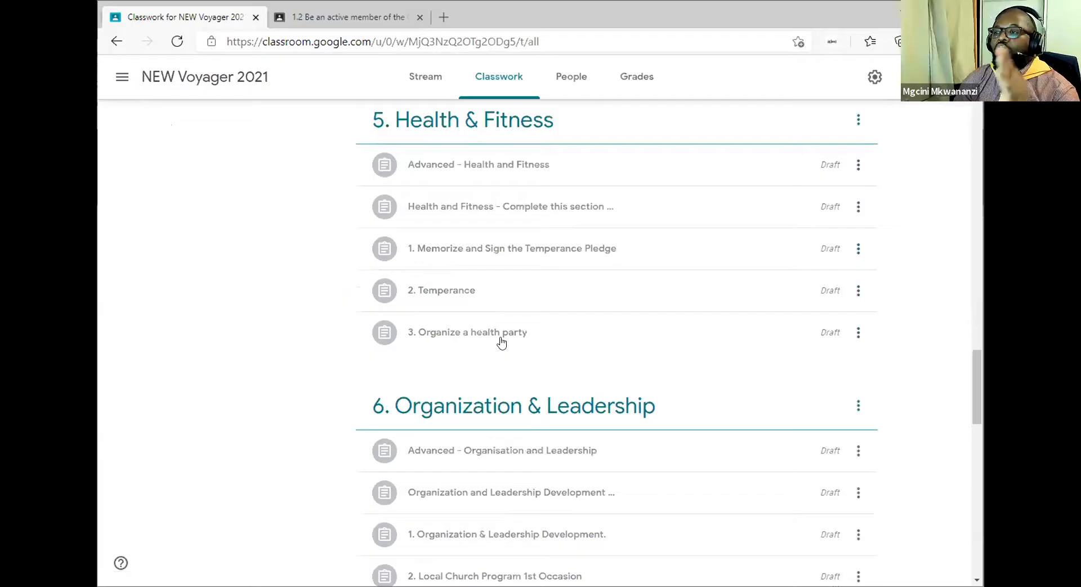
scroll(501, 342, "down", 2)
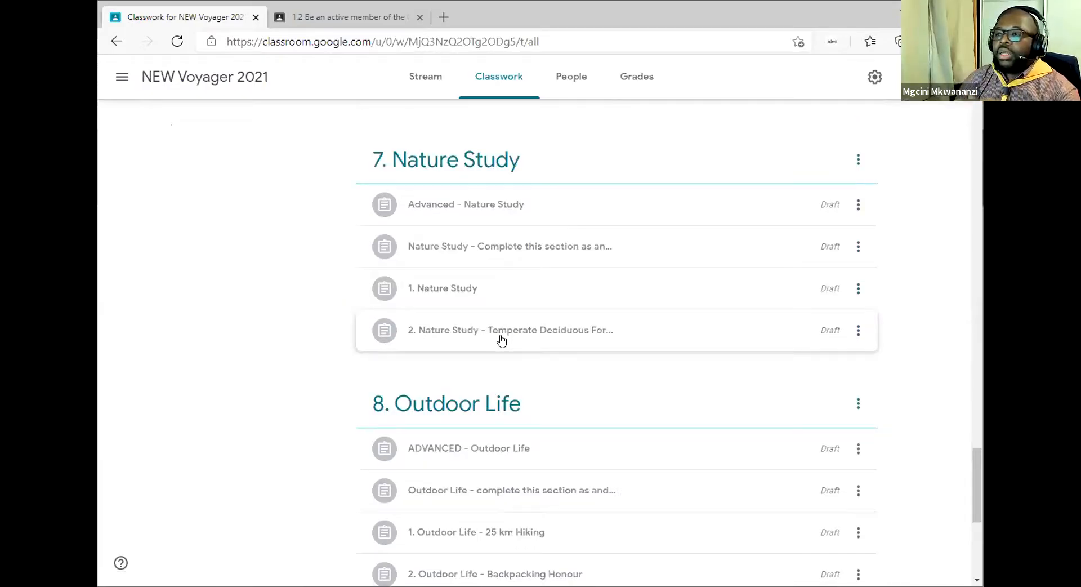
scroll(501, 339, "down", 6)
scroll(486, 260, "up", 20)
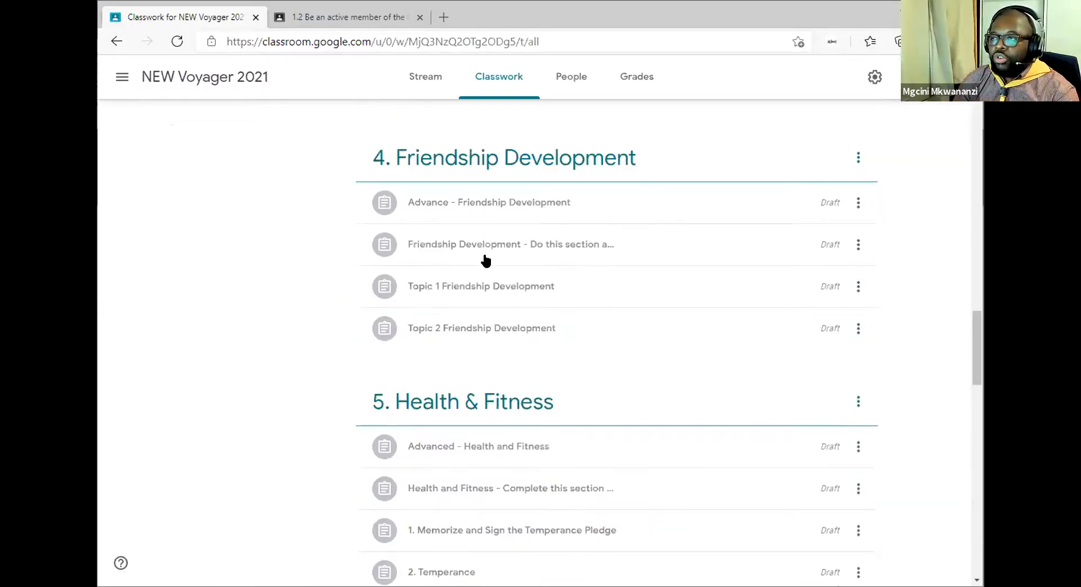
scroll(486, 260, "up", 8)
scroll(486, 260, "up", 20)
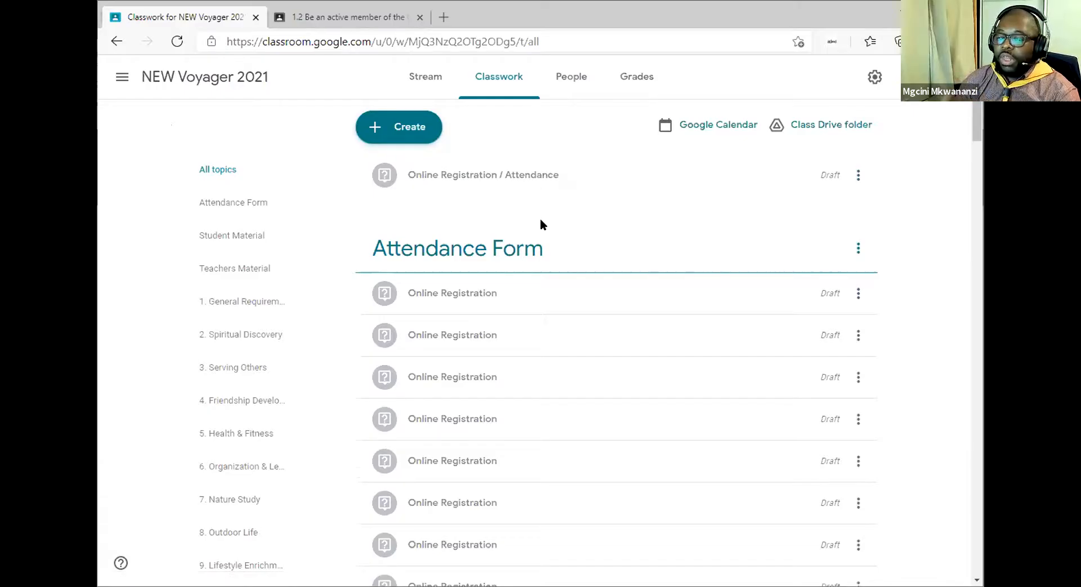
View NEW Voyager 2021's People list, cancel the Invite teachers dialog, and head back to Classes.
left_click(565, 83)
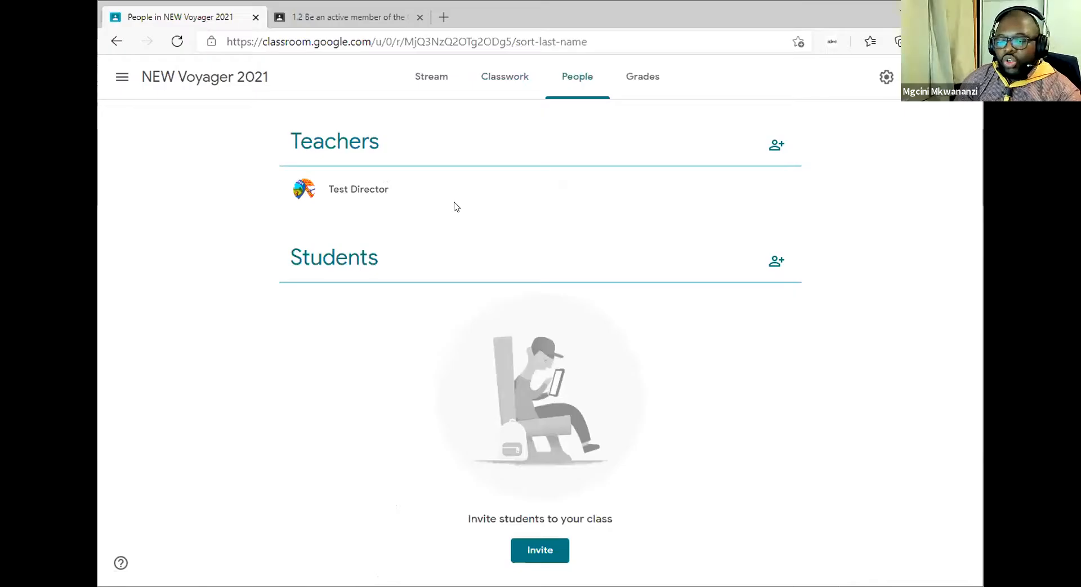
left_click(775, 146)
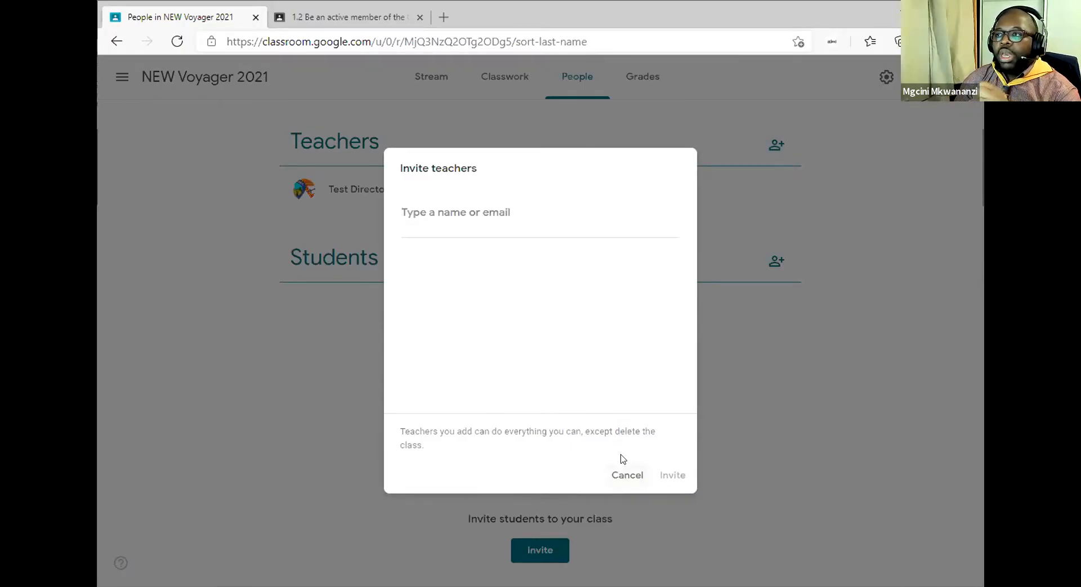
left_click(622, 475)
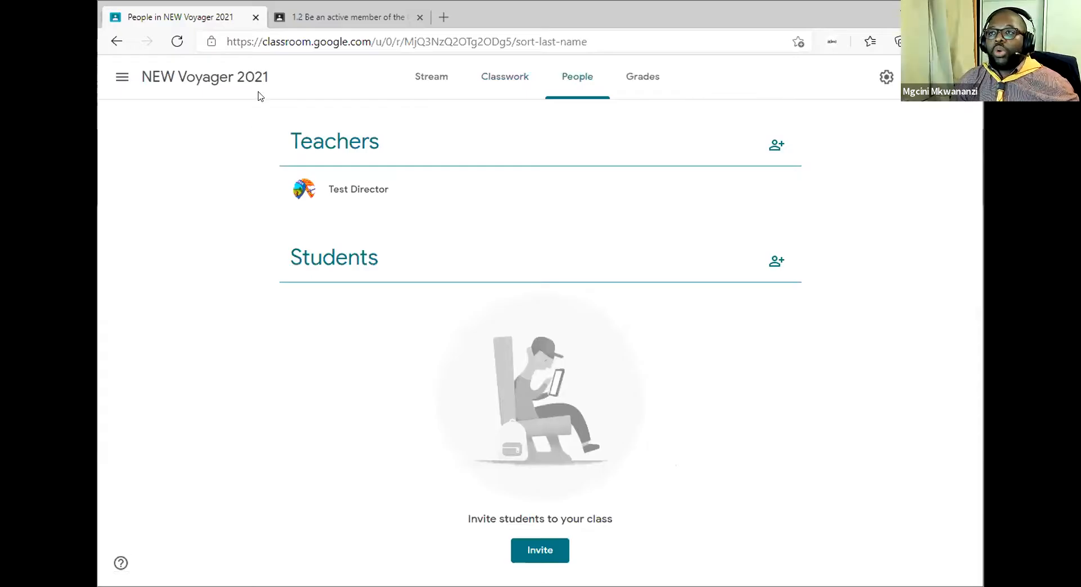
left_click(117, 89)
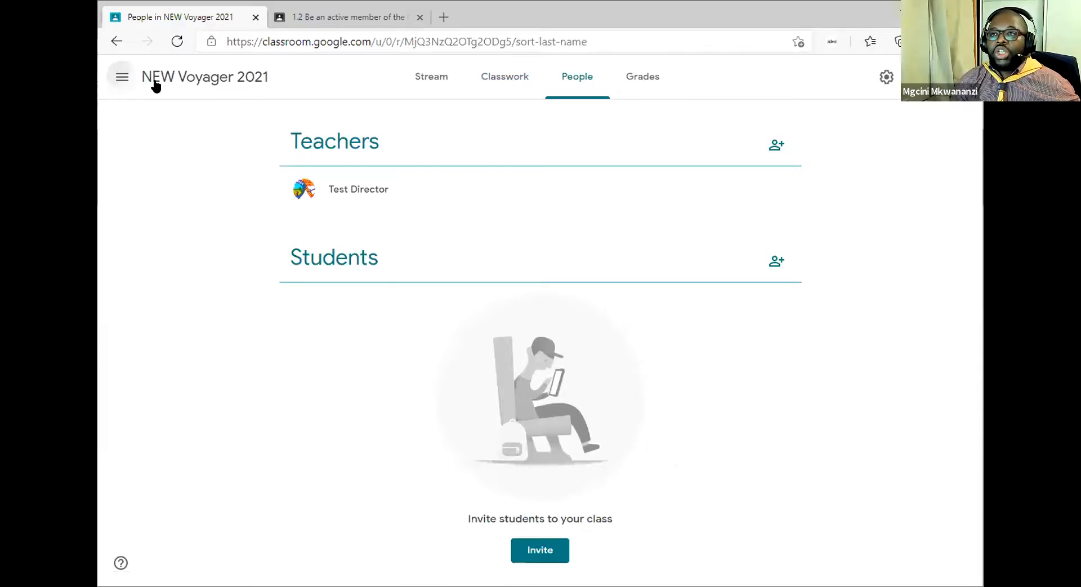
left_click(155, 84)
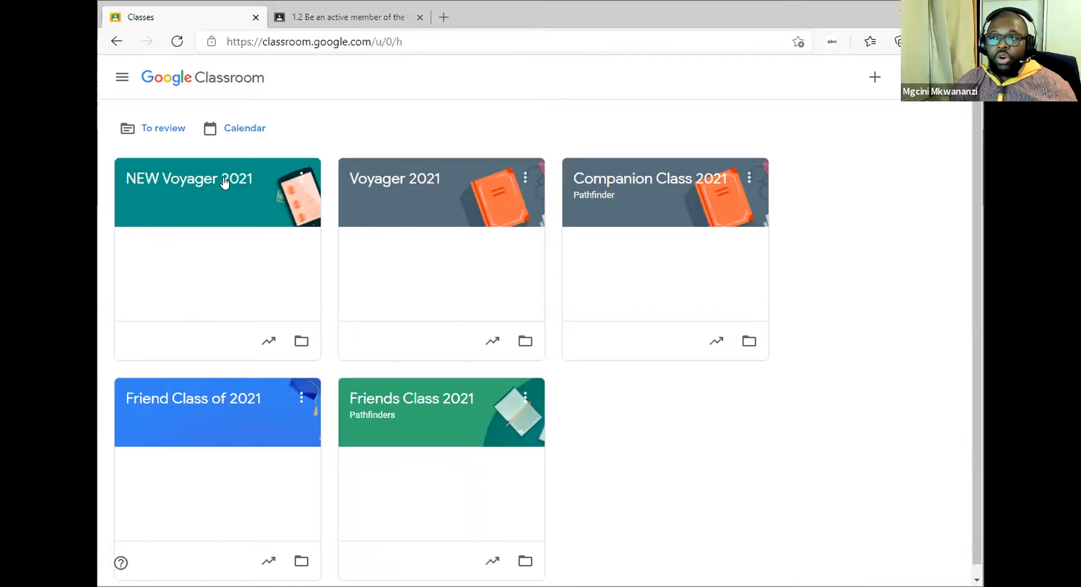
Reload the Classes page, now without Voyager 2021, and open NEW Voyager 2021.
left_click(177, 43)
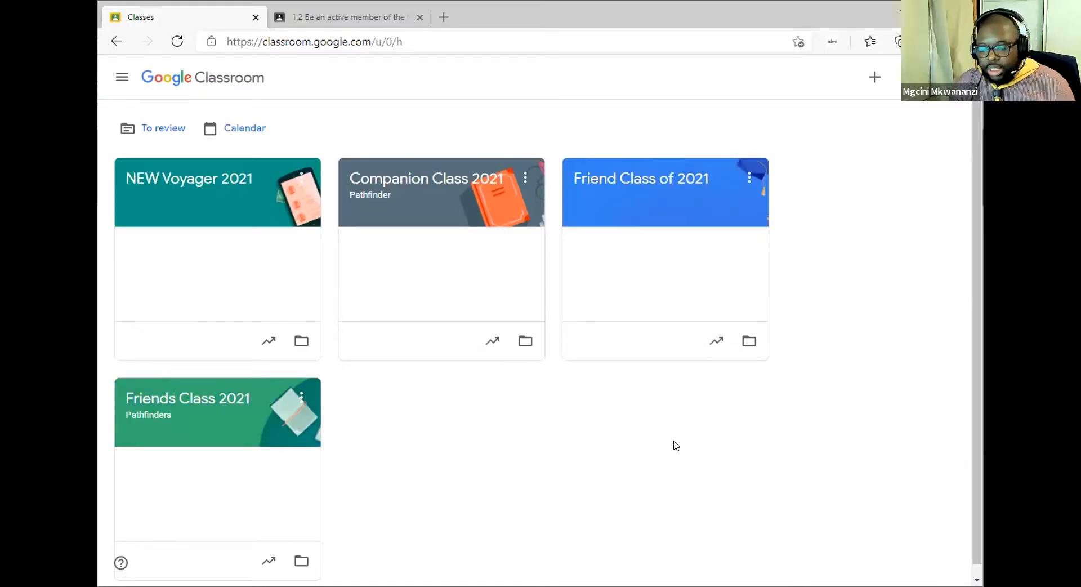
left_click(180, 181)
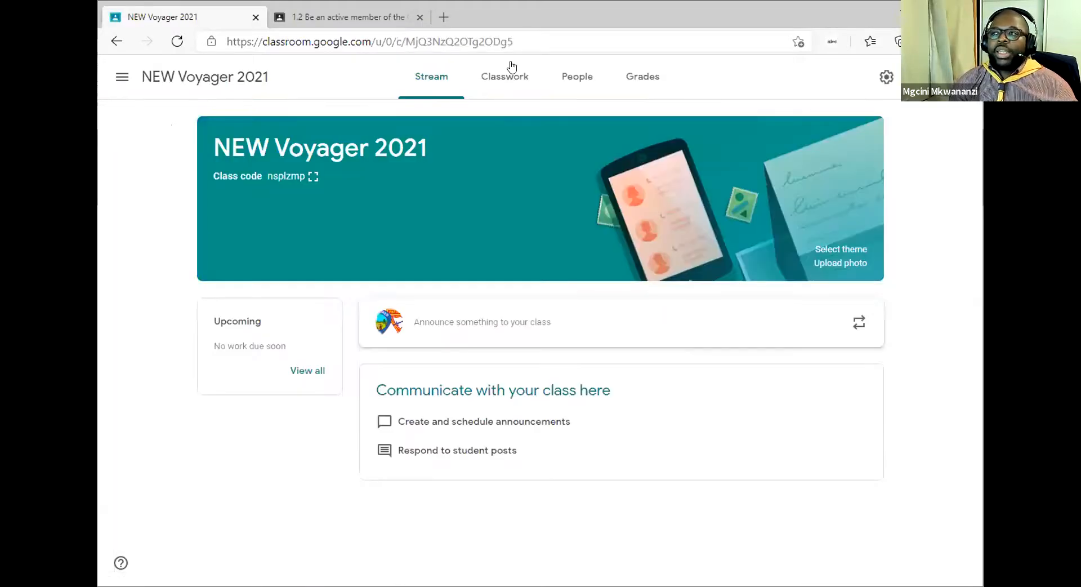
Switch between Classwork and People, ending on the Classwork list of Online Registration drafts.
left_click(500, 91)
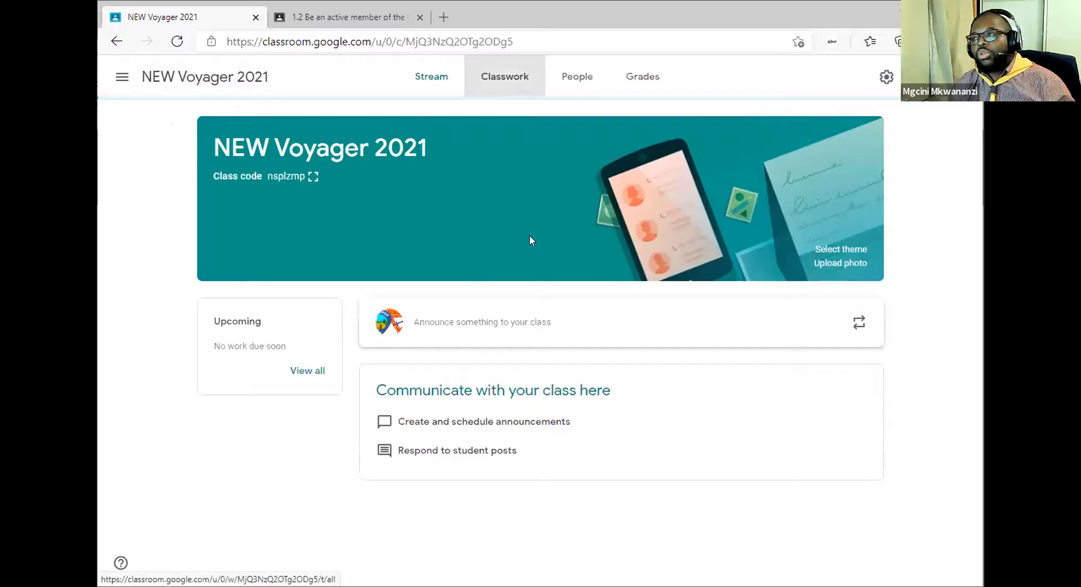
left_click(565, 87)
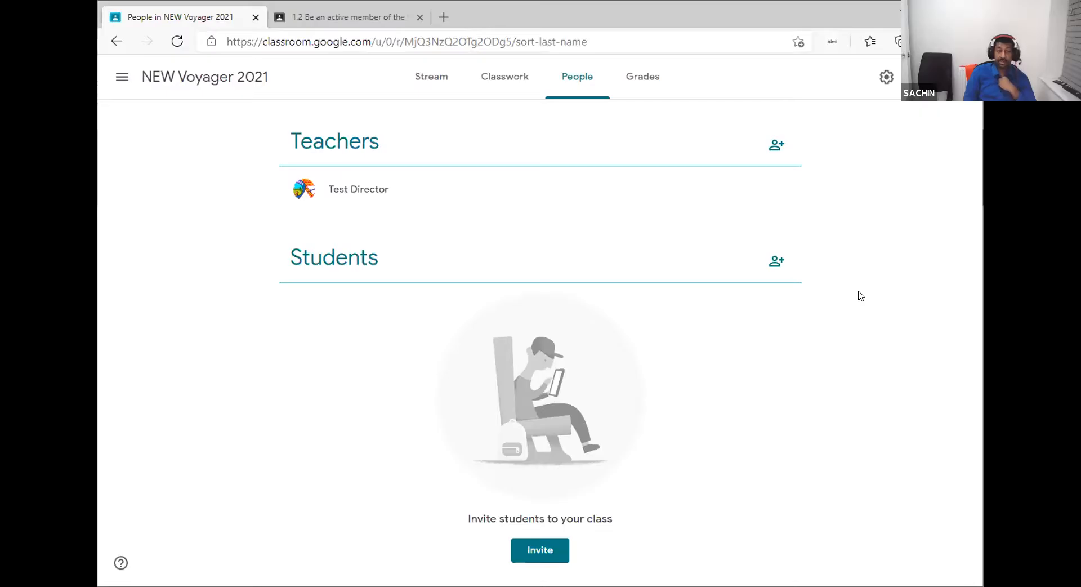
left_click(509, 86)
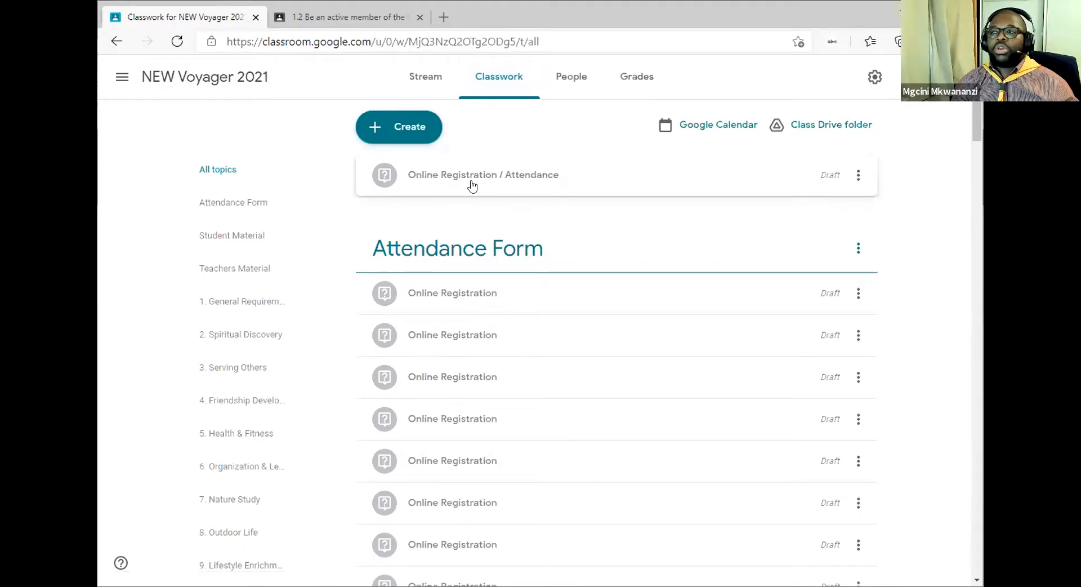
Delete the 'Online Registration / Attendance' draft question and confirm the deletion.
left_click(858, 175)
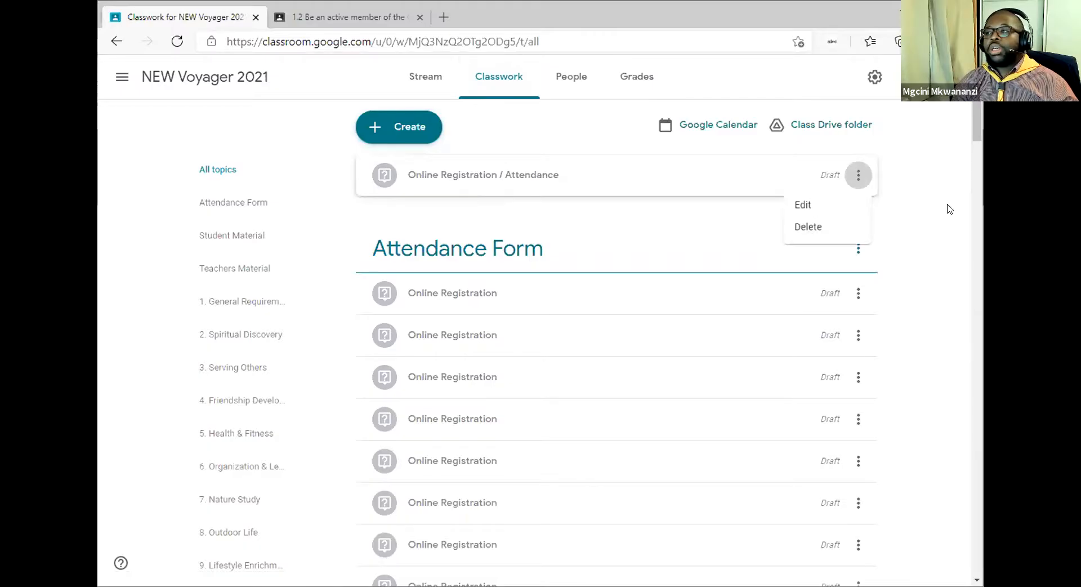
left_click(826, 227)
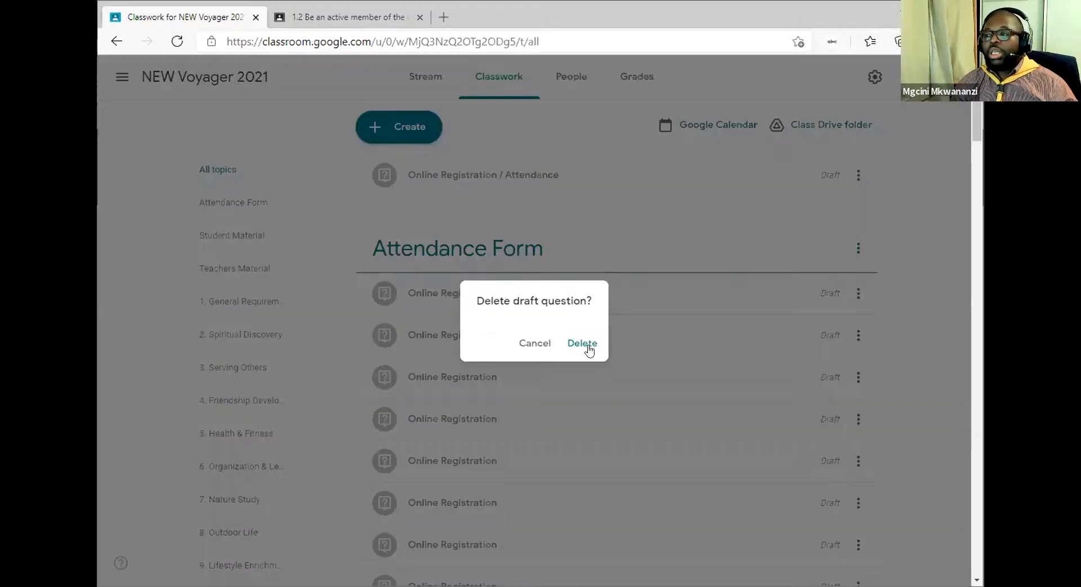
left_click(587, 344)
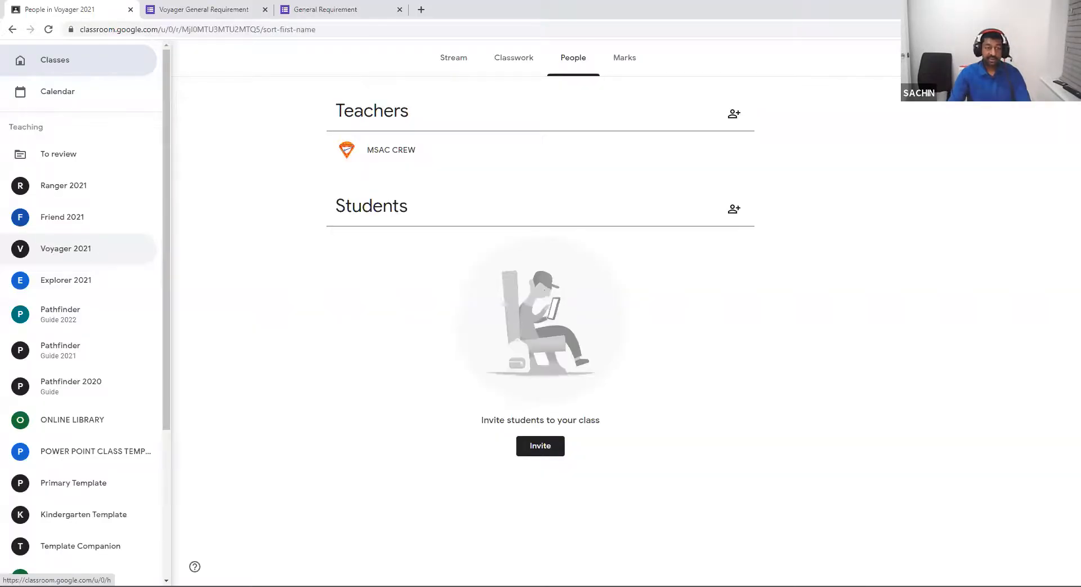
Return to the other account's Classes home page and scroll through the class cards.
left_click(55, 59)
scroll(281, 169, "down", 1)
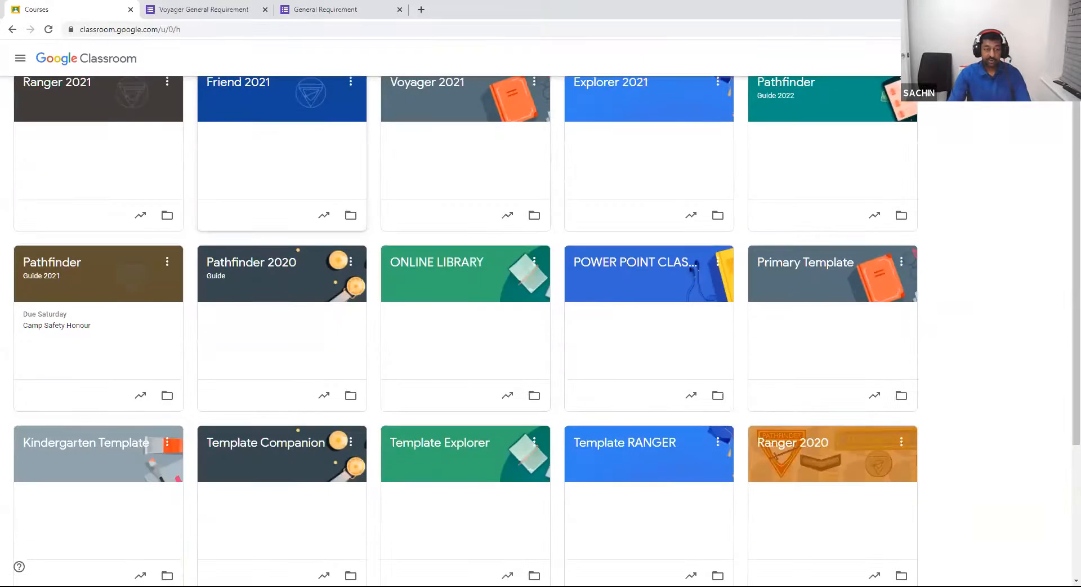
scroll(467, 225, "down", 3)
scroll(467, 225, "up", 5)
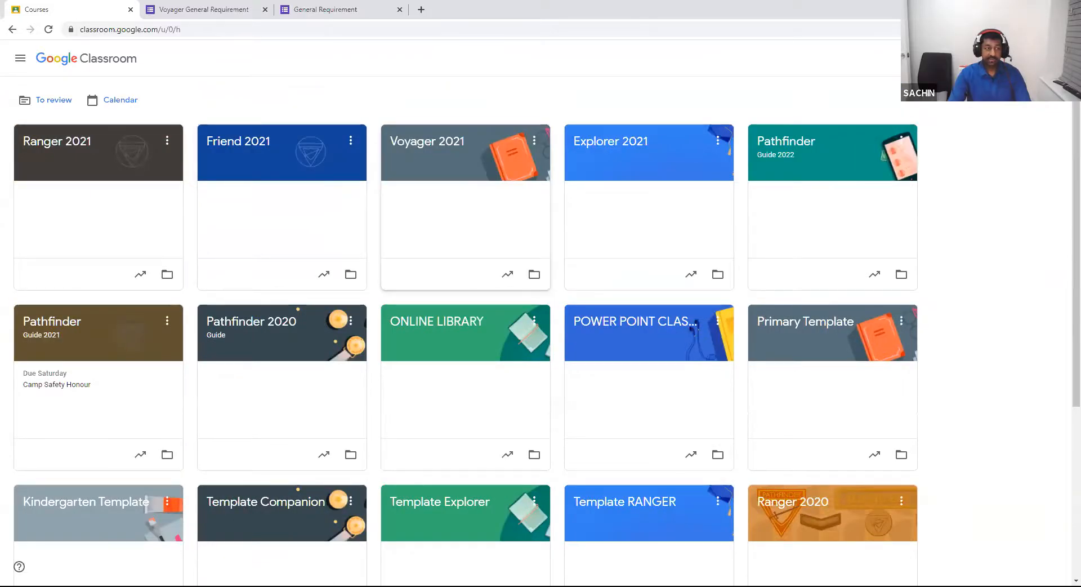
Show this account's archived classes from the navigation menu.
left_click(21, 57)
scroll(84, 175, "down", 3)
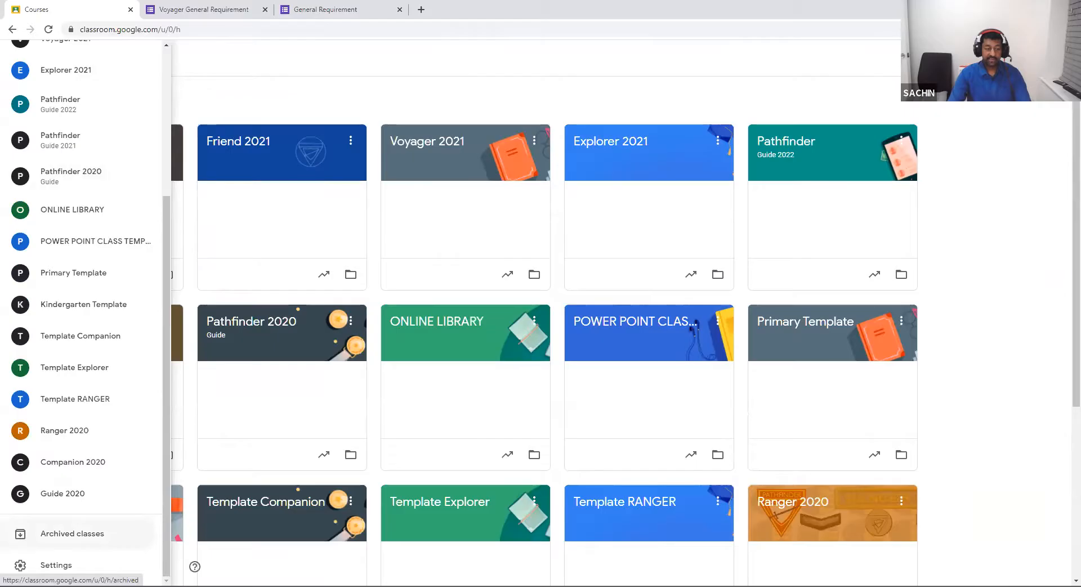
left_click(72, 533)
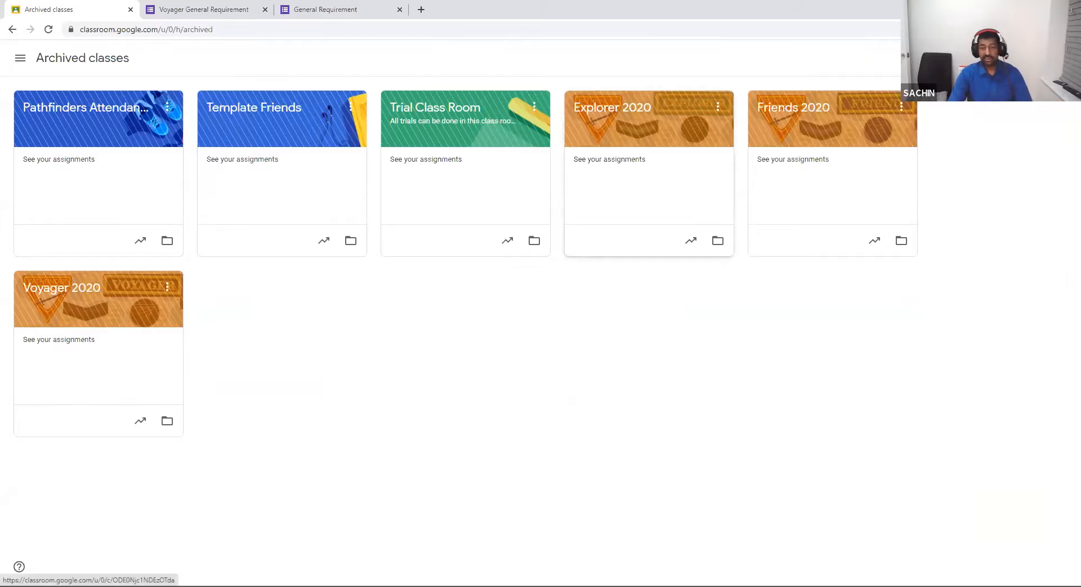
Go back to all classes, dismiss the Ranger 2021 options, and scroll the course grid.
left_click(20, 58)
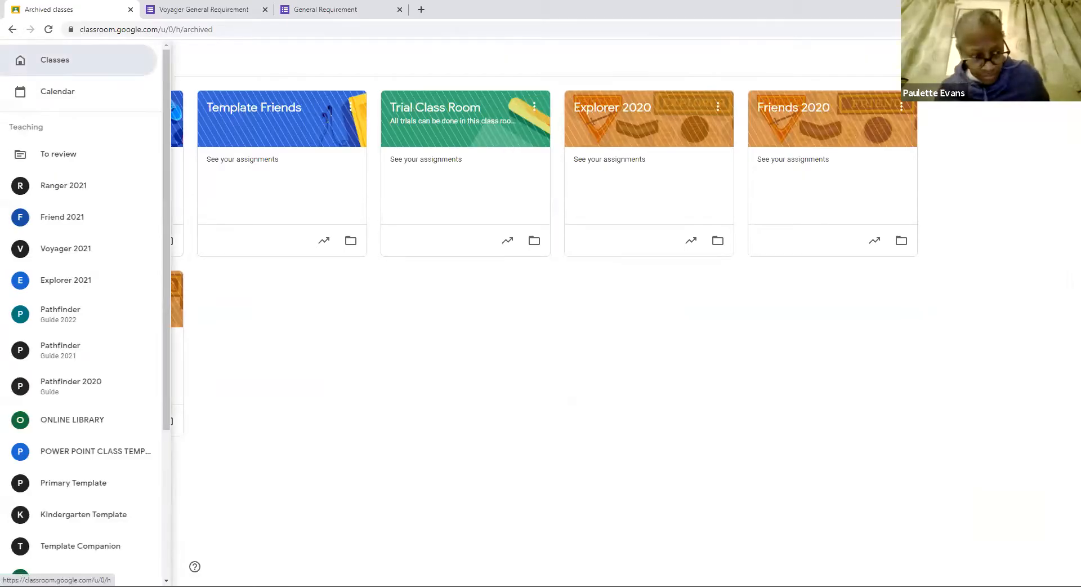
left_click(49, 58)
left_click(168, 140)
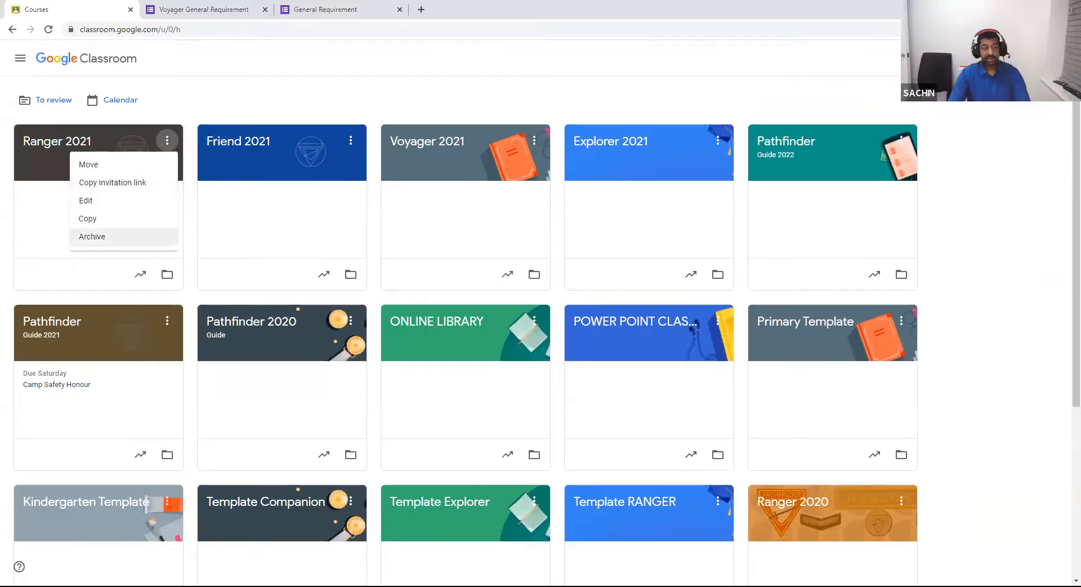
left_click(714, 239)
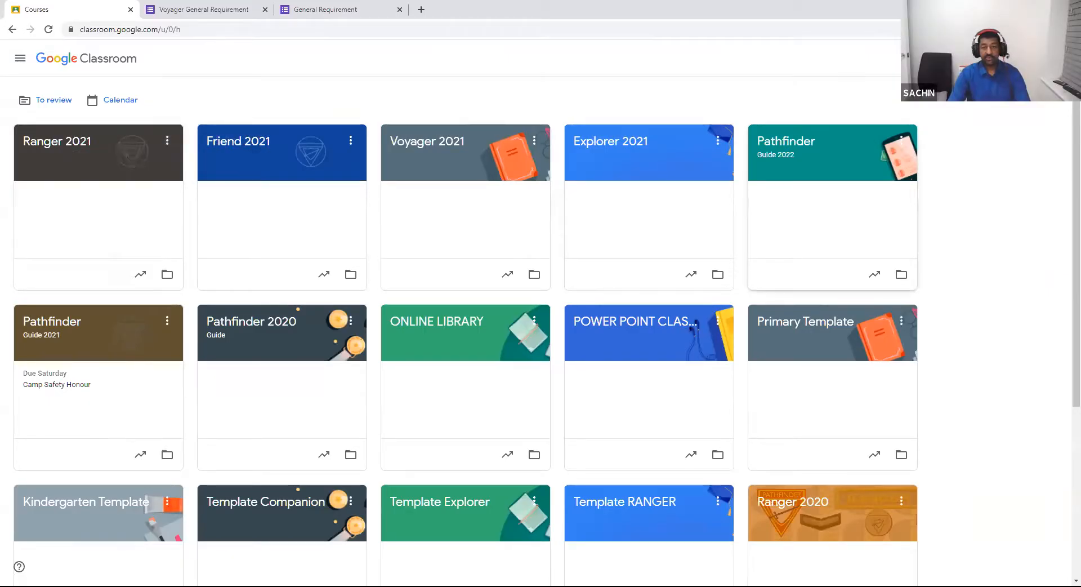
scroll(712, 242, "down", 1)
scroll(625, 337, "down", 2)
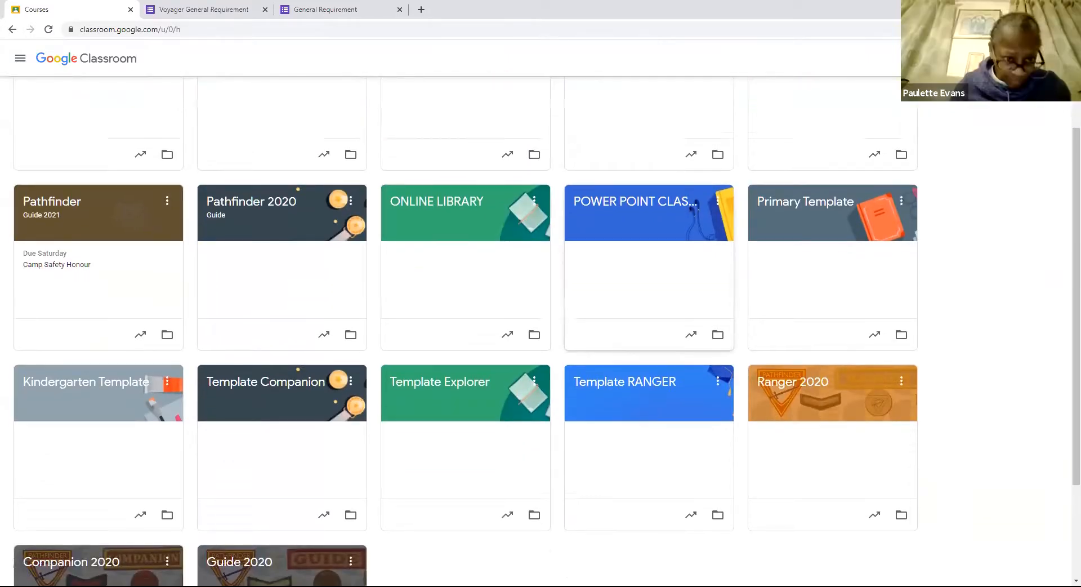
scroll(625, 337, "down", 1)
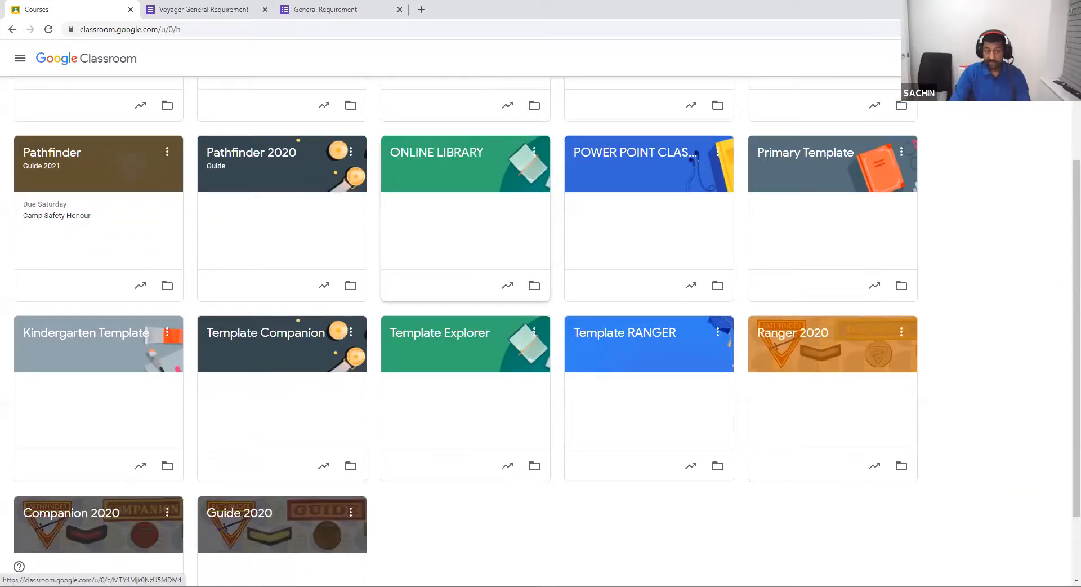
Open ONLINE LIBRARY's classwork and view the administrative books and Amazing Facts topics.
left_click(544, 253)
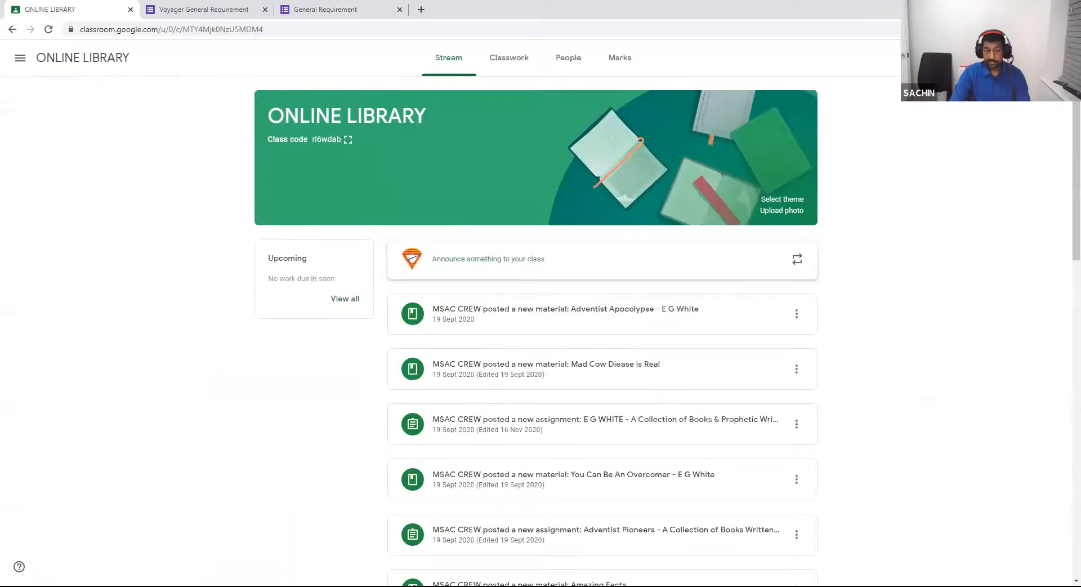
left_click(509, 57)
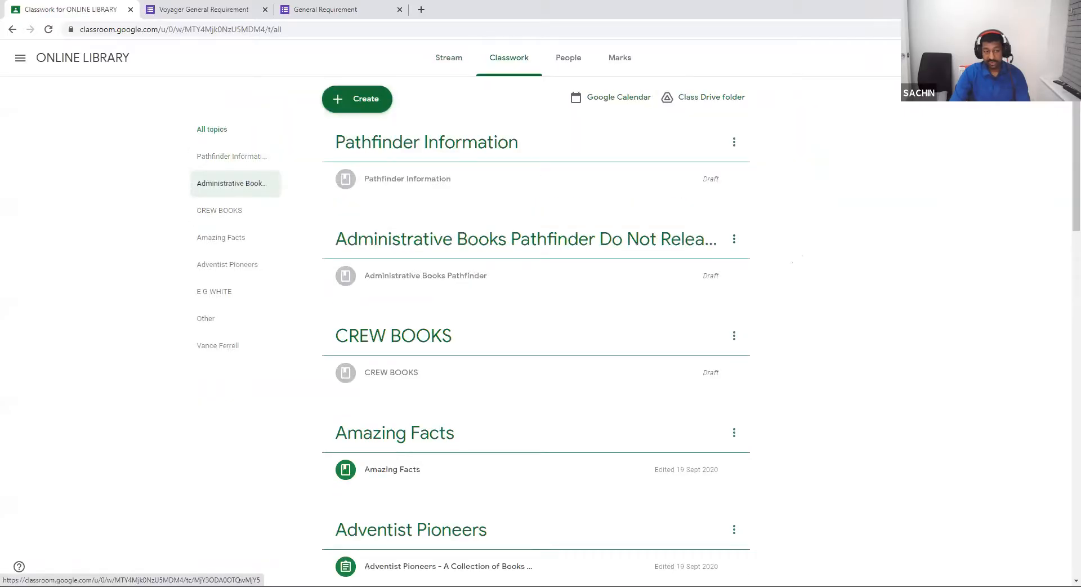
left_click(232, 183)
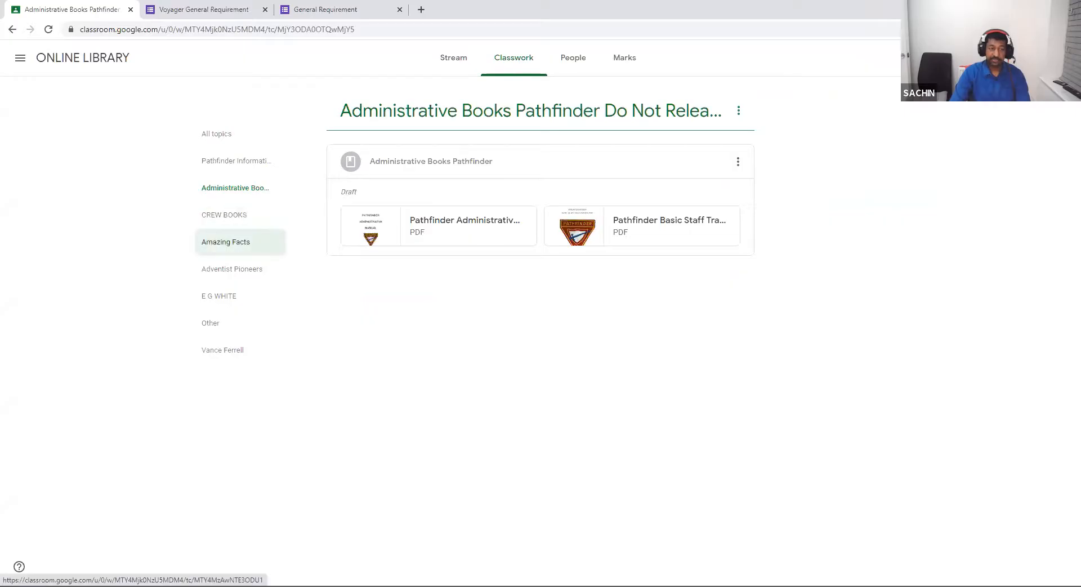
left_click(225, 241)
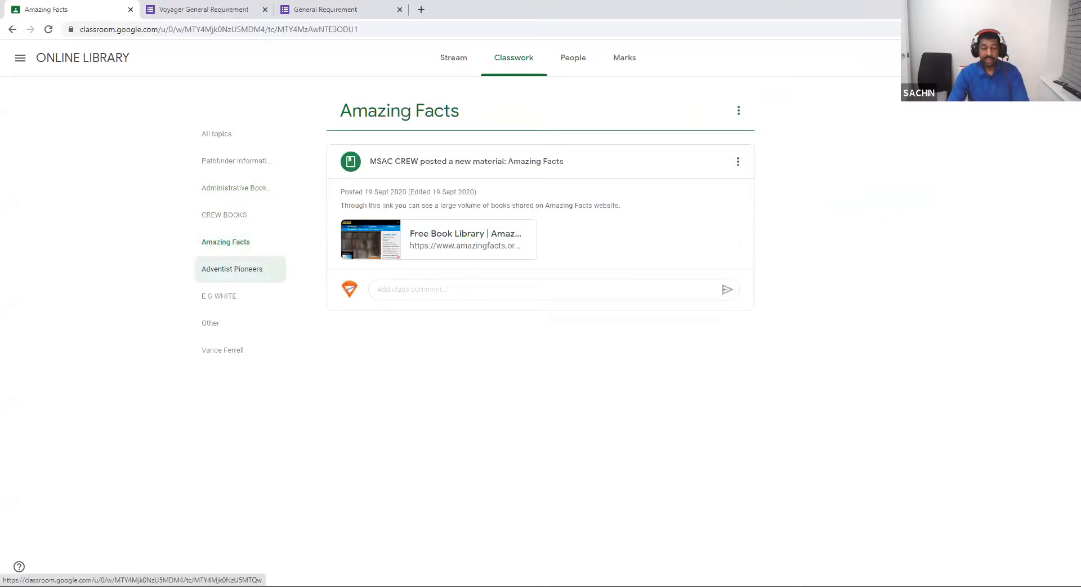
Browse the Adventist Pioneers and following topics down to Vance Ferrell's materials.
left_click(232, 268)
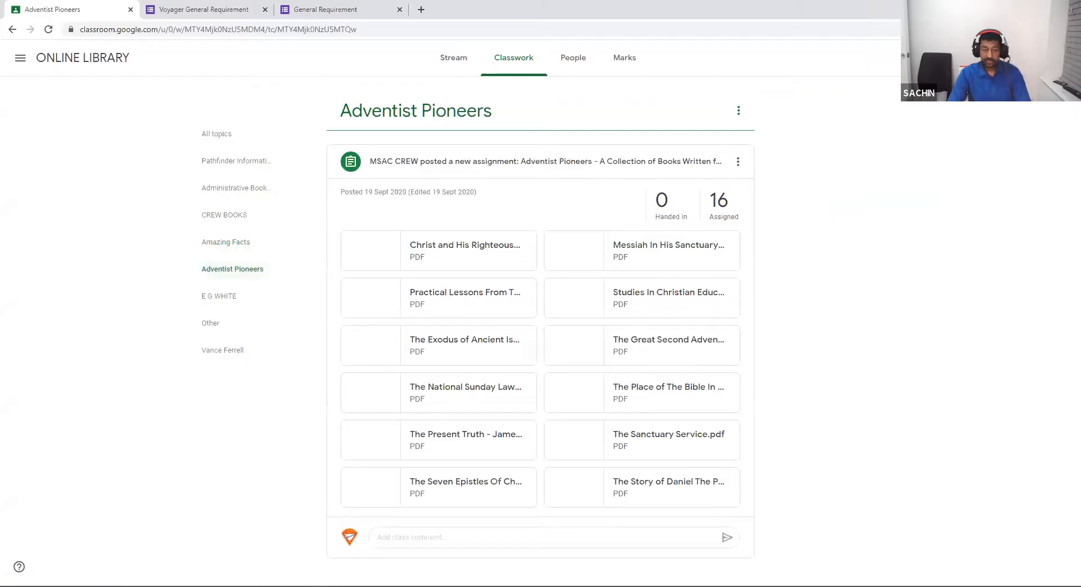
left_click(230, 295)
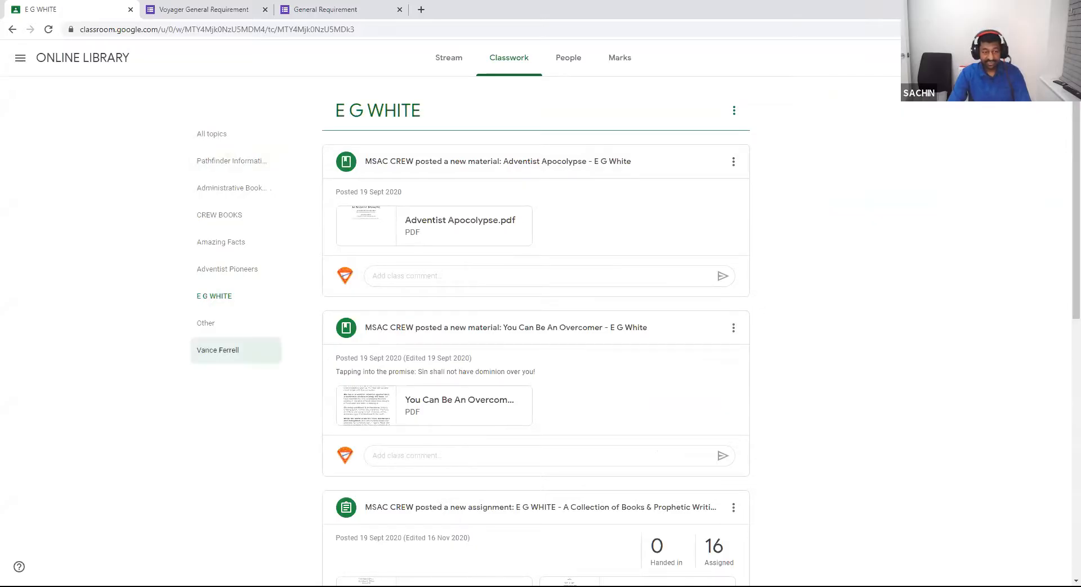
left_click(218, 349)
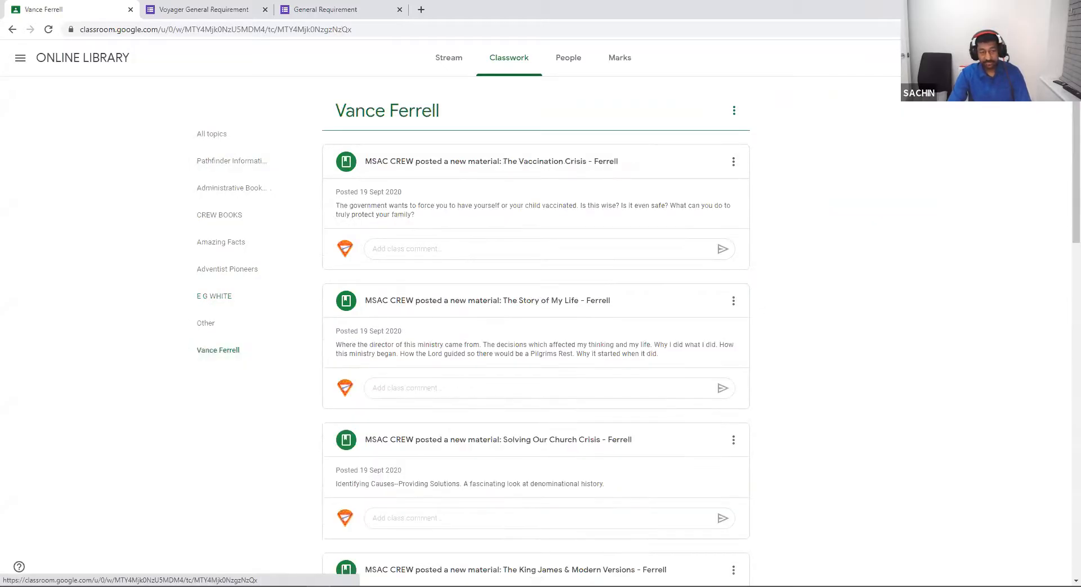